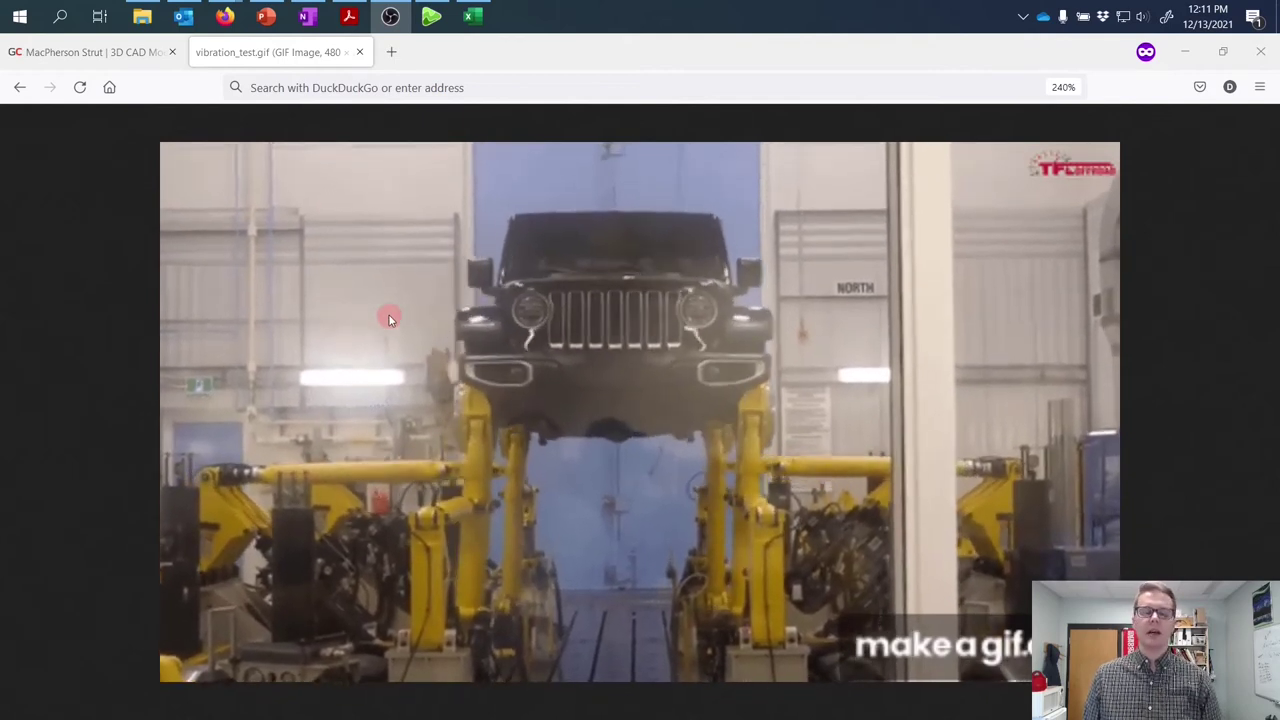
# Step: Bring up the MacPherson Strut model in GrabCAD, then zoom in and orbit to inspect the hub
pyautogui.click(137, 52)
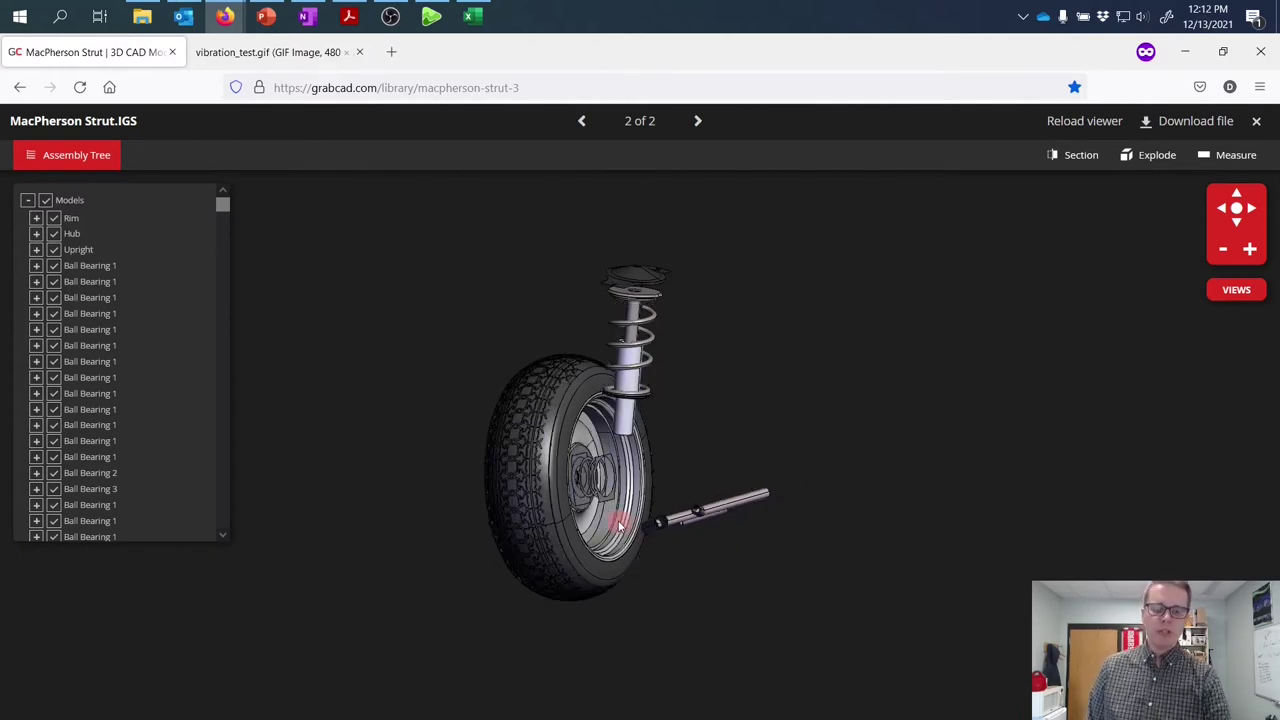
pyautogui.scroll(5, 645, 530)
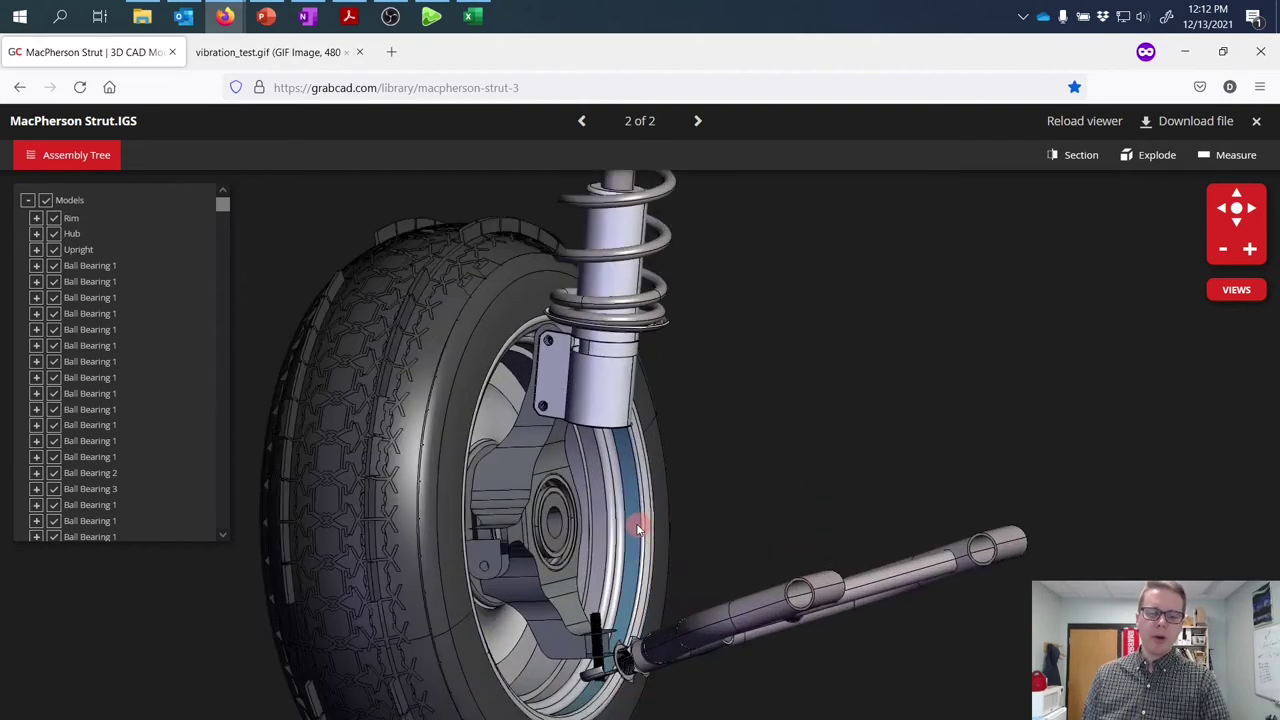
pyautogui.moveTo(735, 498); pyautogui.dragTo(722, 515)
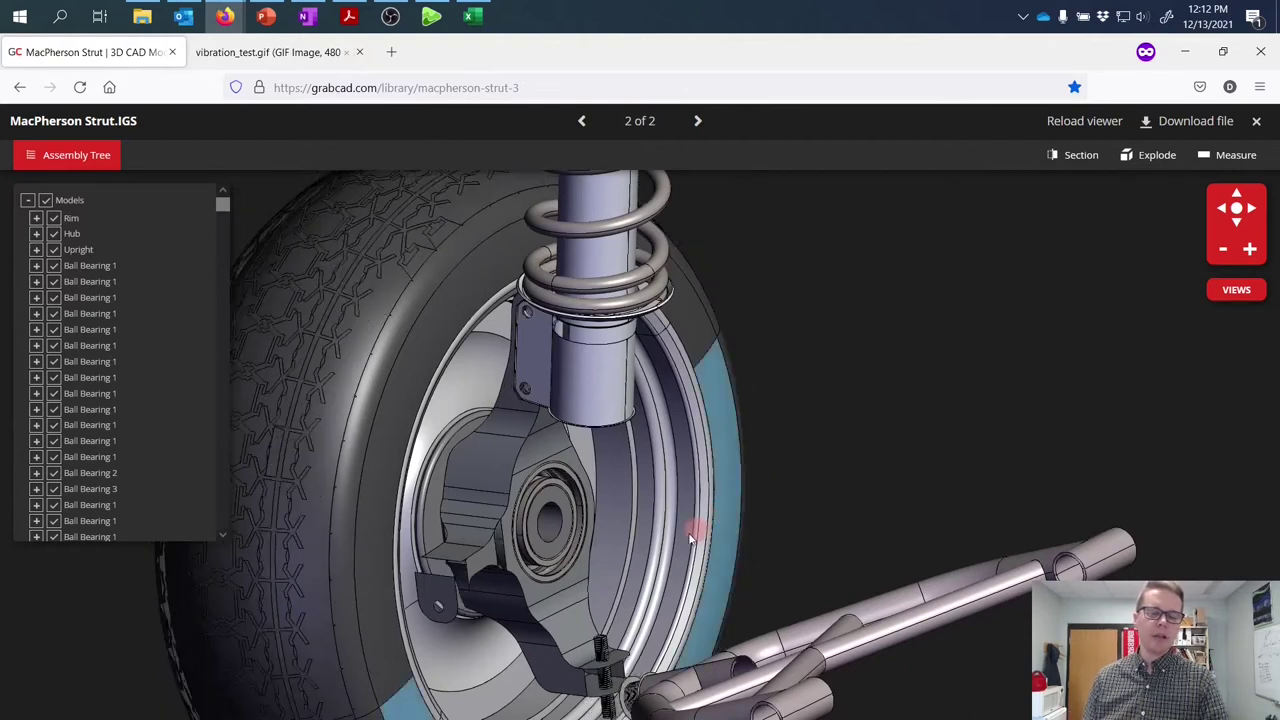
pyautogui.scroll(2, 487, 639)
pyautogui.scroll(-5, 830, 390)
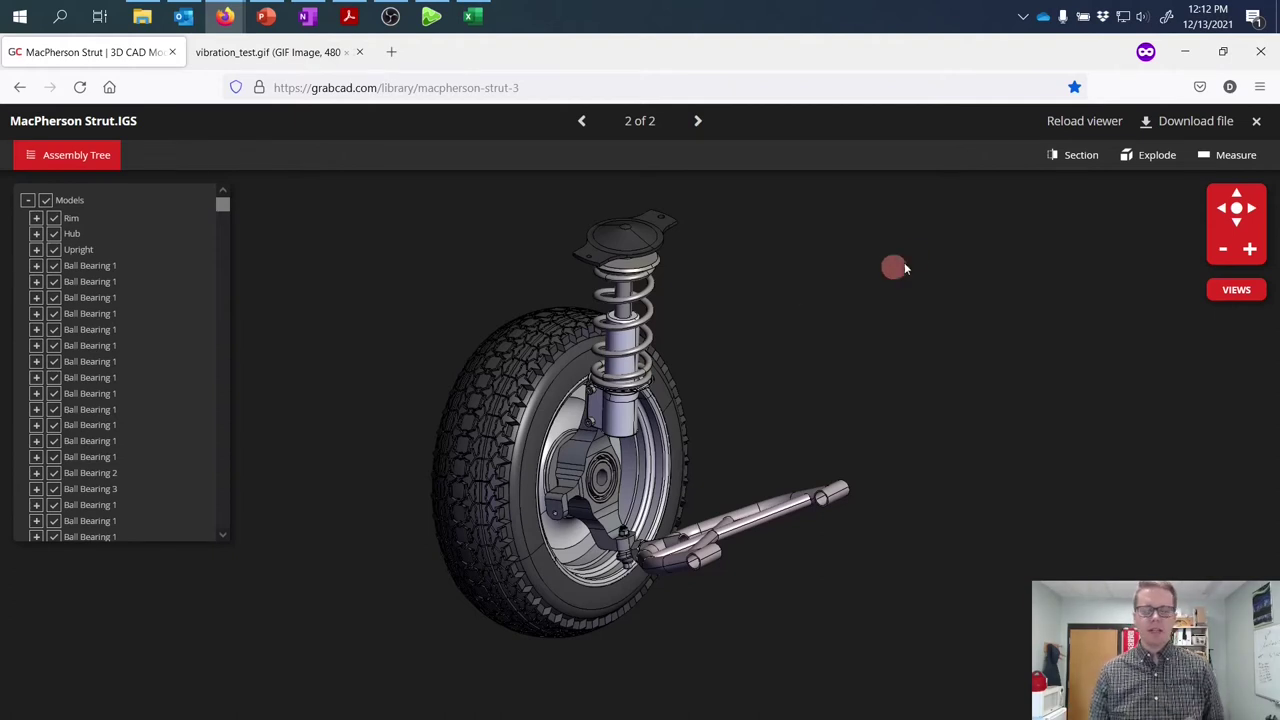
# Step: Minimize the browser and ink a mass box labelled car, a strut and ground with arrows
pyautogui.click(1185, 51)
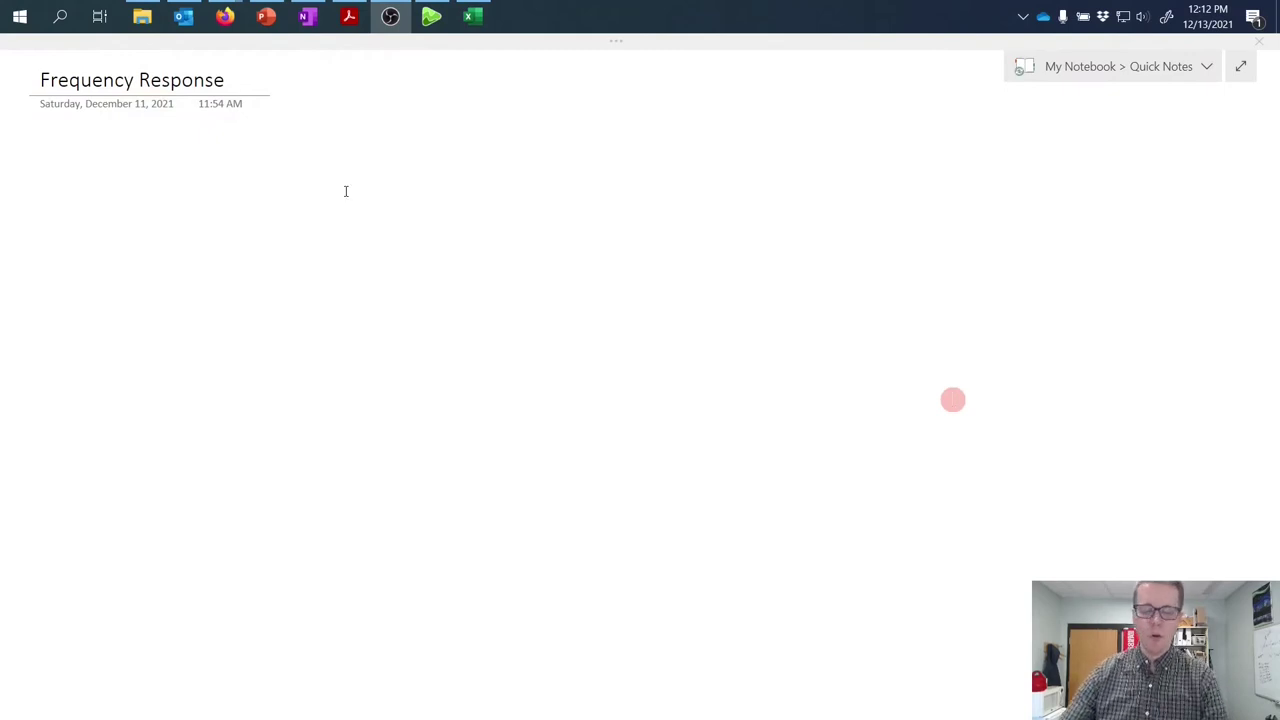
pyautogui.click(133, 206)
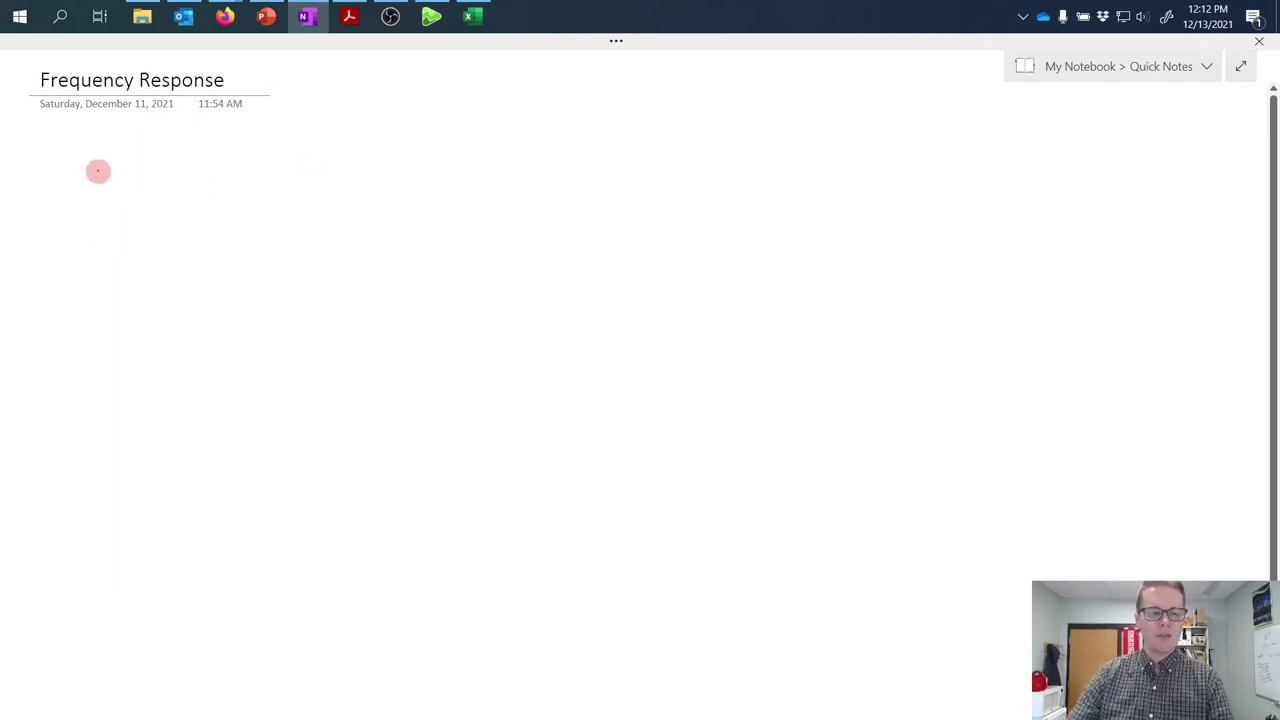
pyautogui.moveTo(115, 168)
pyautogui.mouseDown()
pyautogui.moveTo(115, 207)
pyautogui.moveTo(175, 206)
pyautogui.moveTo(173, 162)
pyautogui.moveTo(112, 165)
pyautogui.moveTo(136, 191)
pyautogui.moveTo(164, 187)
pyautogui.moveTo(115, 245)
pyautogui.moveTo(143, 245)
pyautogui.moveTo(141, 232)
pyautogui.moveTo(165, 223)
pyautogui.moveTo(167, 250)
pyautogui.moveTo(133, 268)
pyautogui.moveTo(201, 273)
pyautogui.mouseUp()
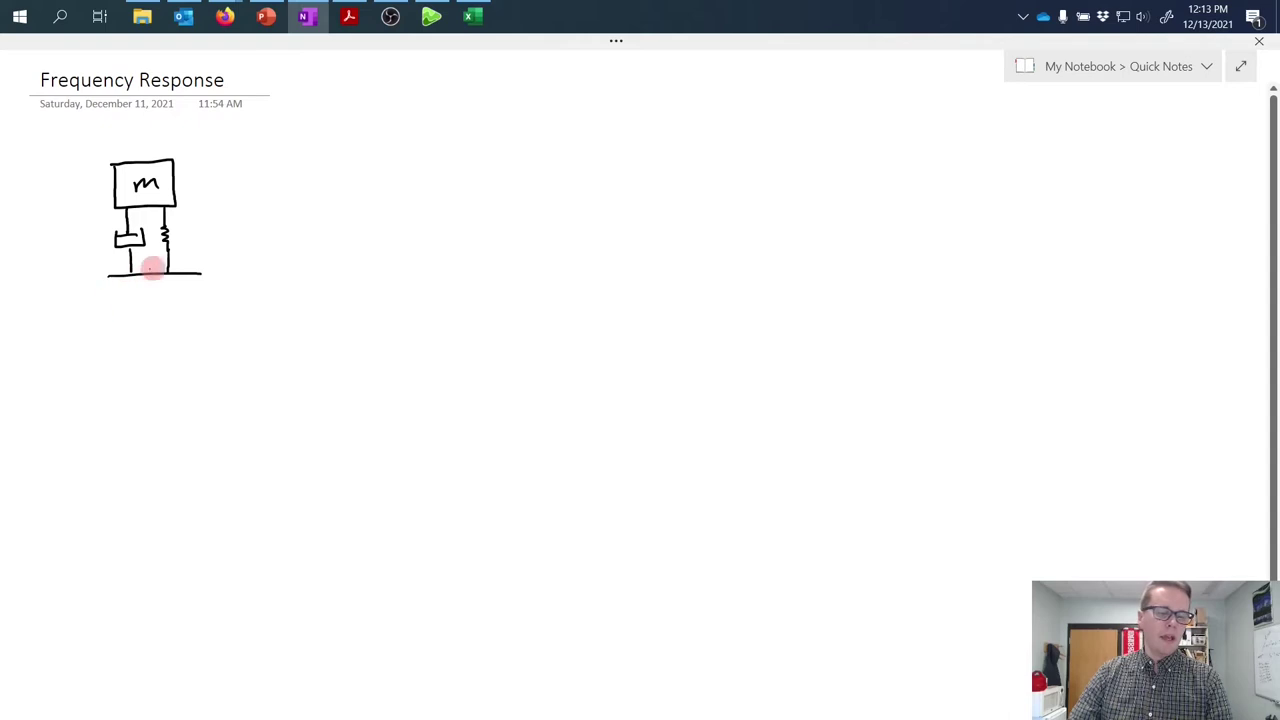
pyautogui.moveTo(34, 193); pyautogui.dragTo(91, 196)
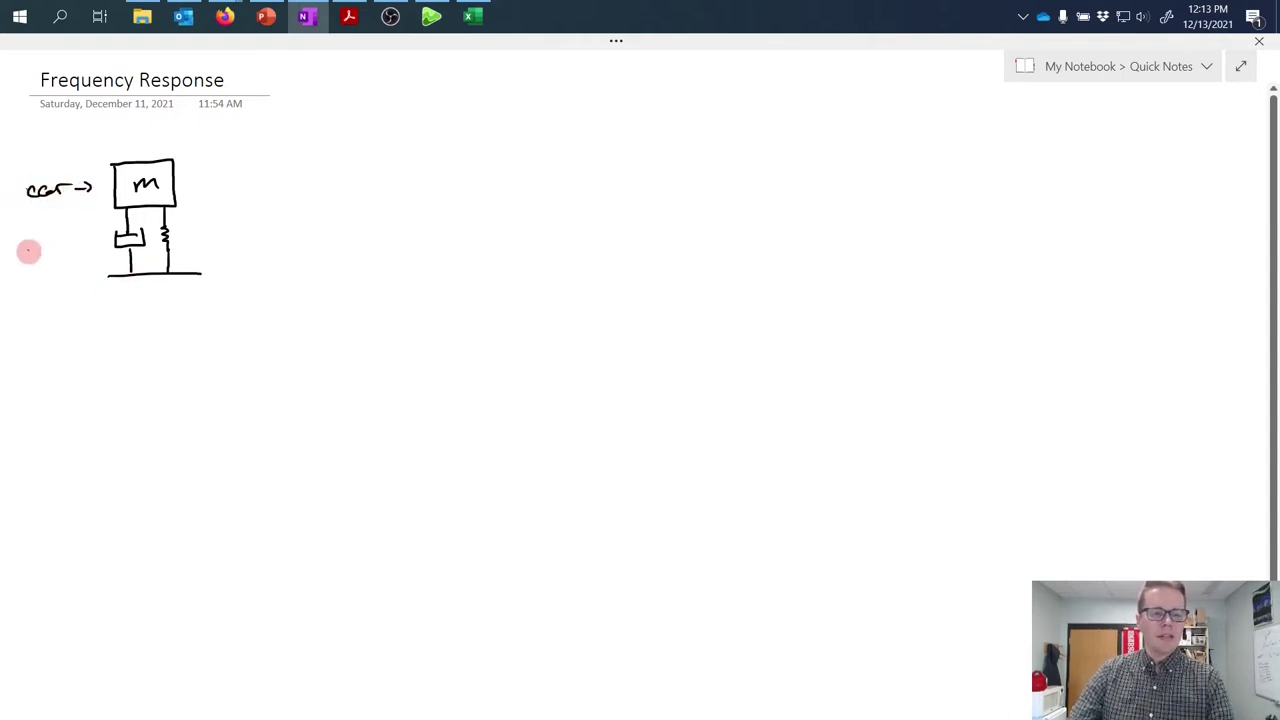
pyautogui.moveTo(85, 241)
pyautogui.mouseDown()
pyautogui.moveTo(100, 240)
pyautogui.moveTo(34, 243)
pyautogui.moveTo(89, 234)
pyautogui.mouseUp()
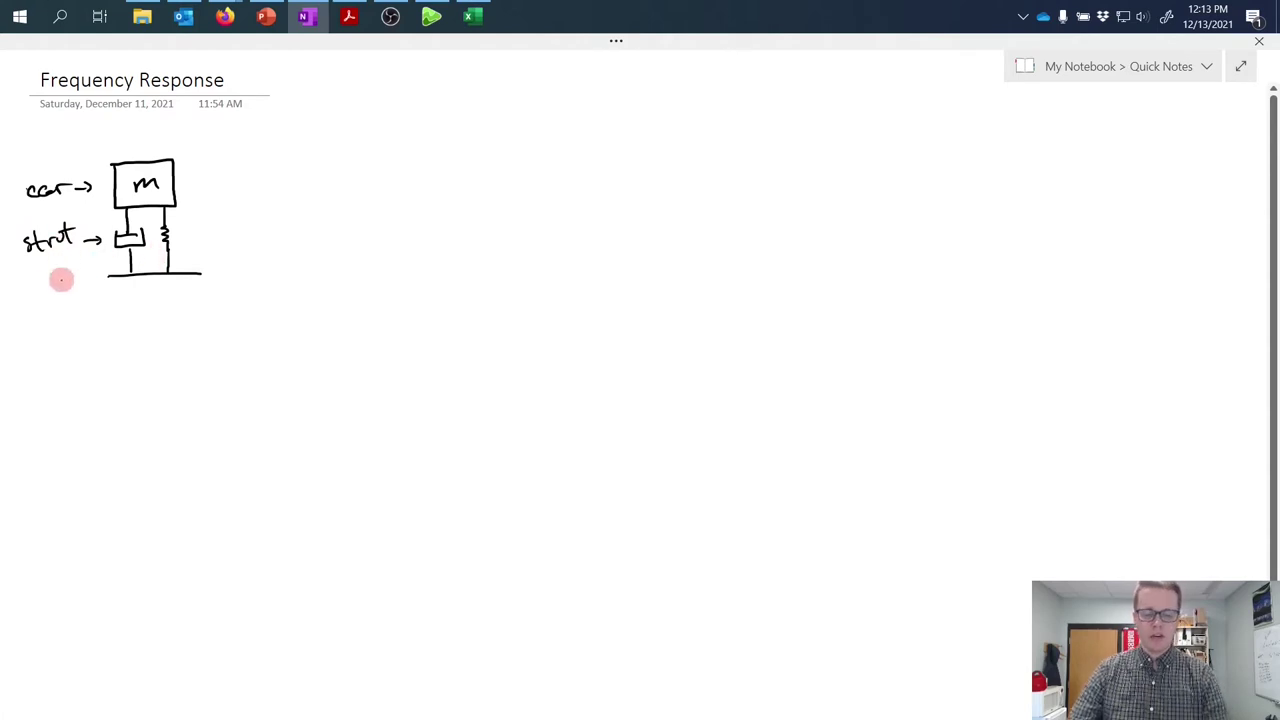
pyautogui.moveTo(76, 283); pyautogui.dragTo(92, 280)
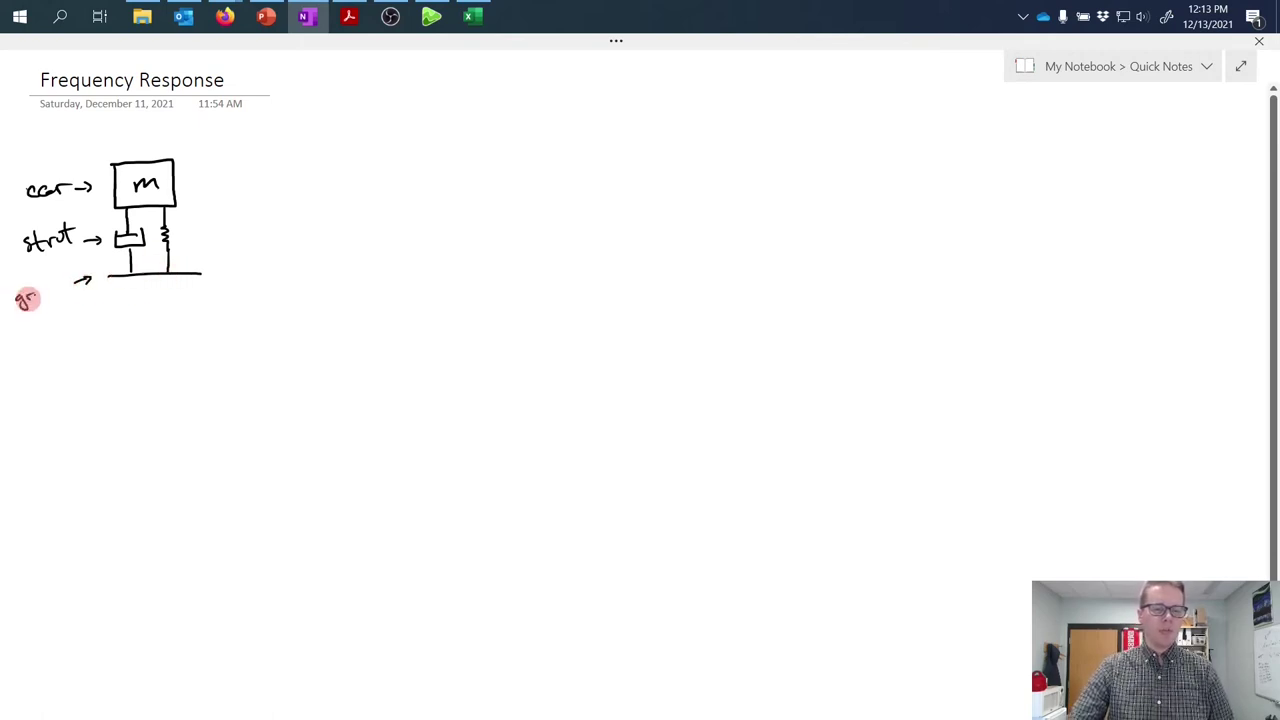
pyautogui.moveTo(27, 300); pyautogui.dragTo(82, 259)
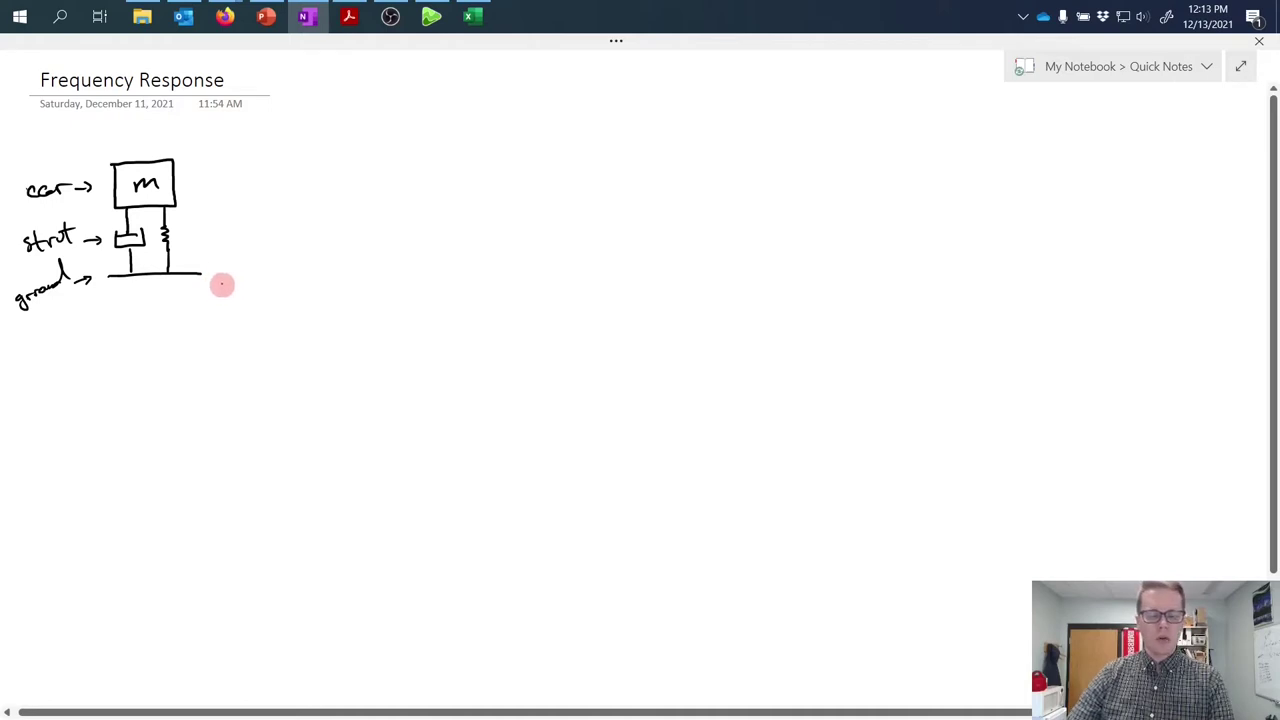
# Step: Draw an upward ground-motion arrow and write δ = δ₀ sin ωt beside it
pyautogui.moveTo(213, 273)
pyautogui.mouseDown()
pyautogui.moveTo(242, 244)
pyautogui.moveTo(251, 251)
pyautogui.mouseUp()
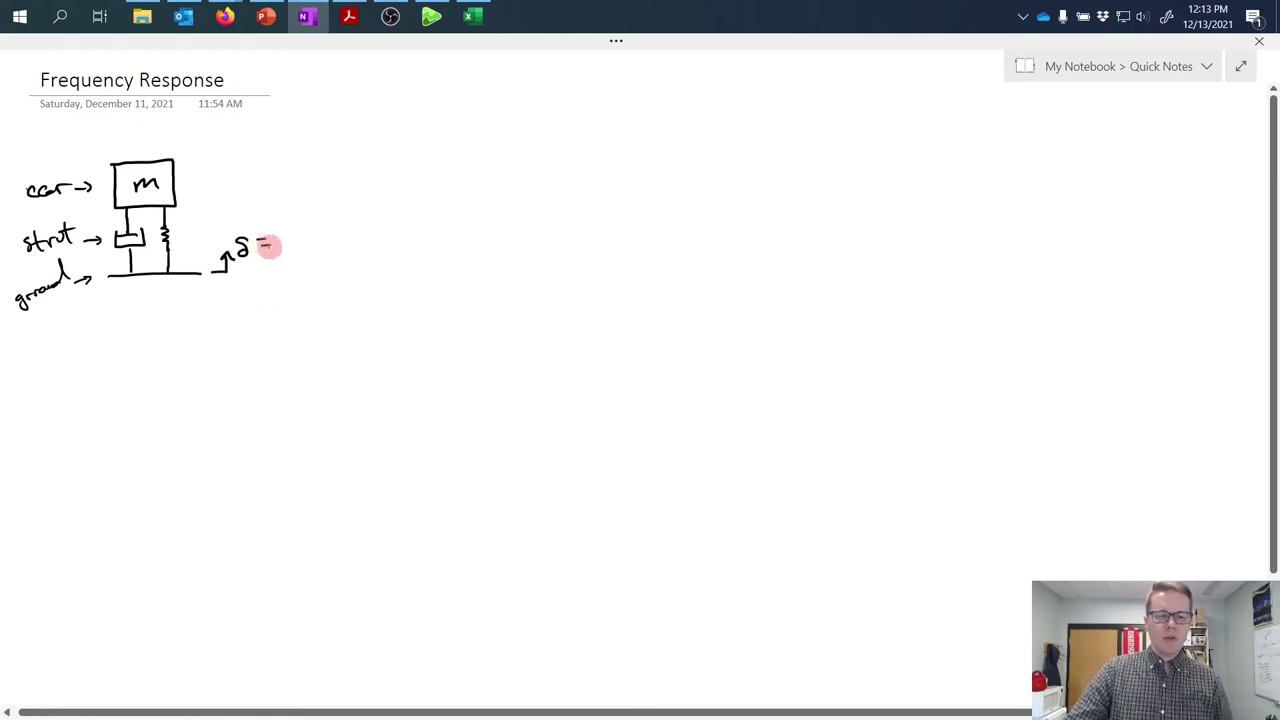
pyautogui.moveTo(258, 247)
pyautogui.mouseDown()
pyautogui.moveTo(357, 223)
pyautogui.moveTo(367, 235)
pyautogui.mouseUp()
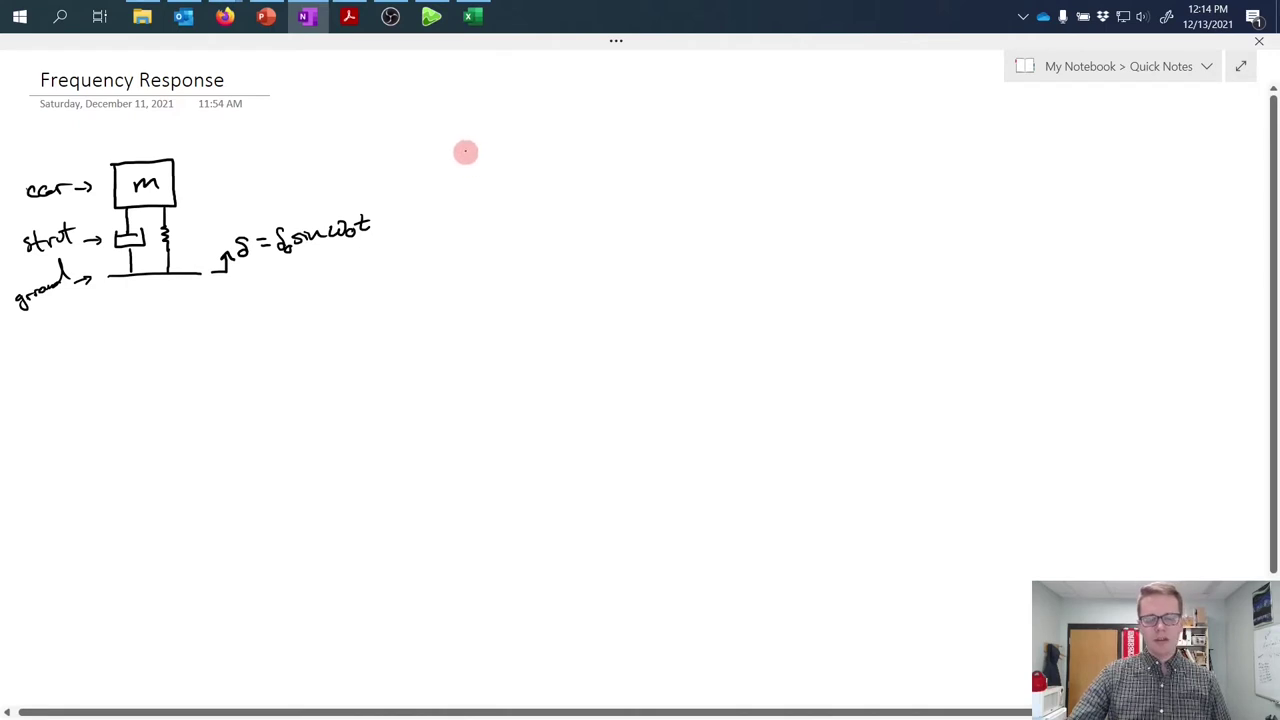
# Step: Write and underline 'Define States', then sketch the unstrained spring-damper labelled c and k
pyautogui.moveTo(468, 151)
pyautogui.mouseDown()
pyautogui.moveTo(502, 156)
pyautogui.moveTo(501, 141)
pyautogui.moveTo(499, 155)
pyautogui.moveTo(541, 156)
pyautogui.moveTo(582, 131)
pyautogui.moveTo(580, 146)
pyautogui.moveTo(632, 150)
pyautogui.mouseUp()
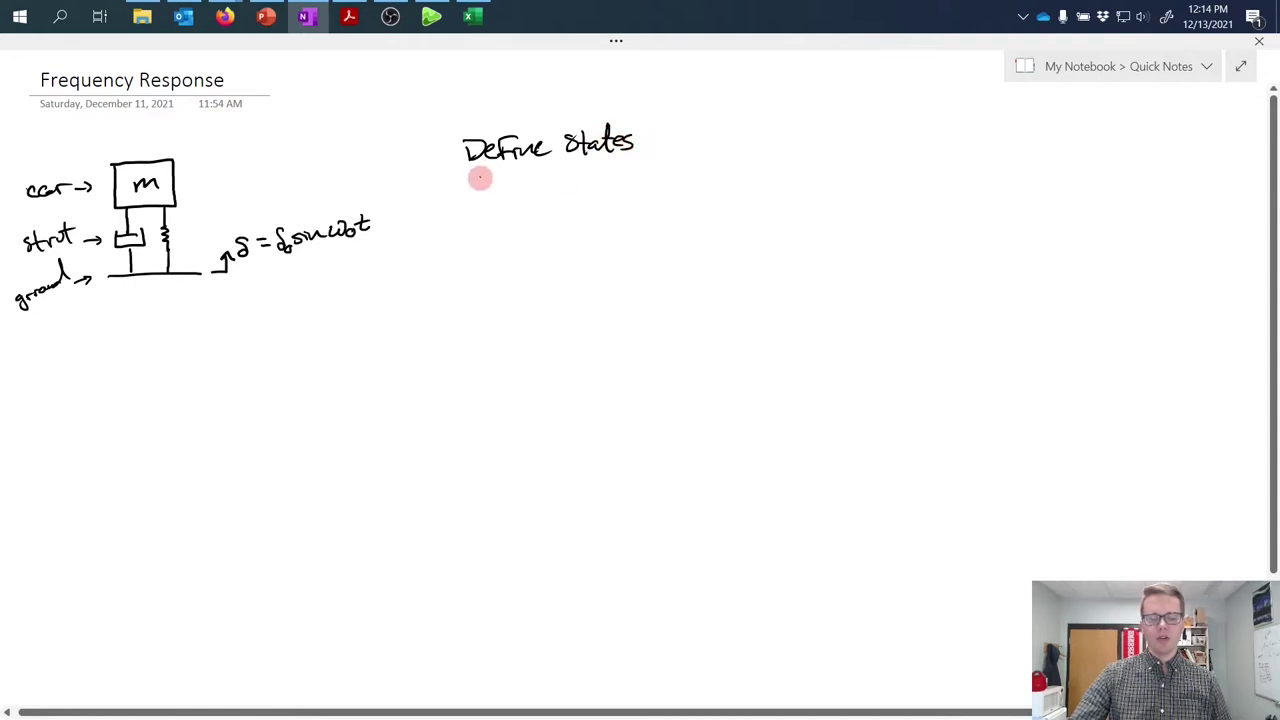
pyautogui.moveTo(465, 173); pyautogui.dragTo(632, 169)
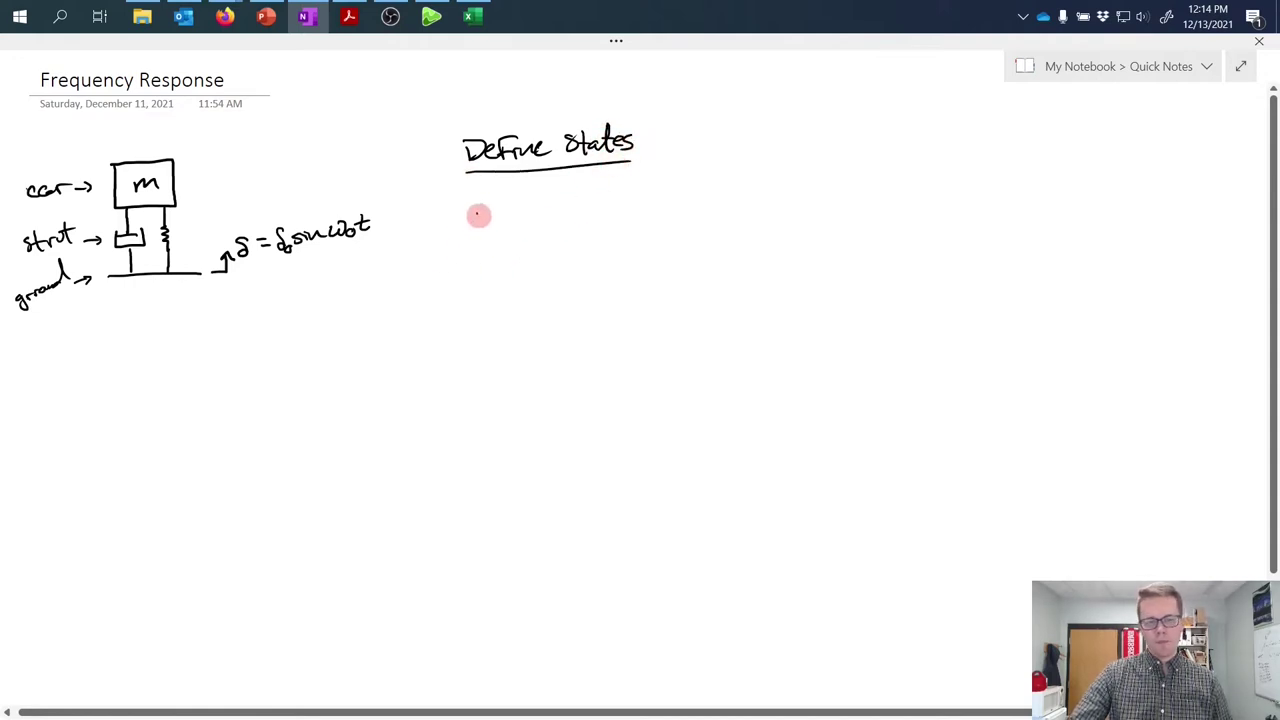
pyautogui.moveTo(476, 210); pyautogui.dragTo(594, 203)
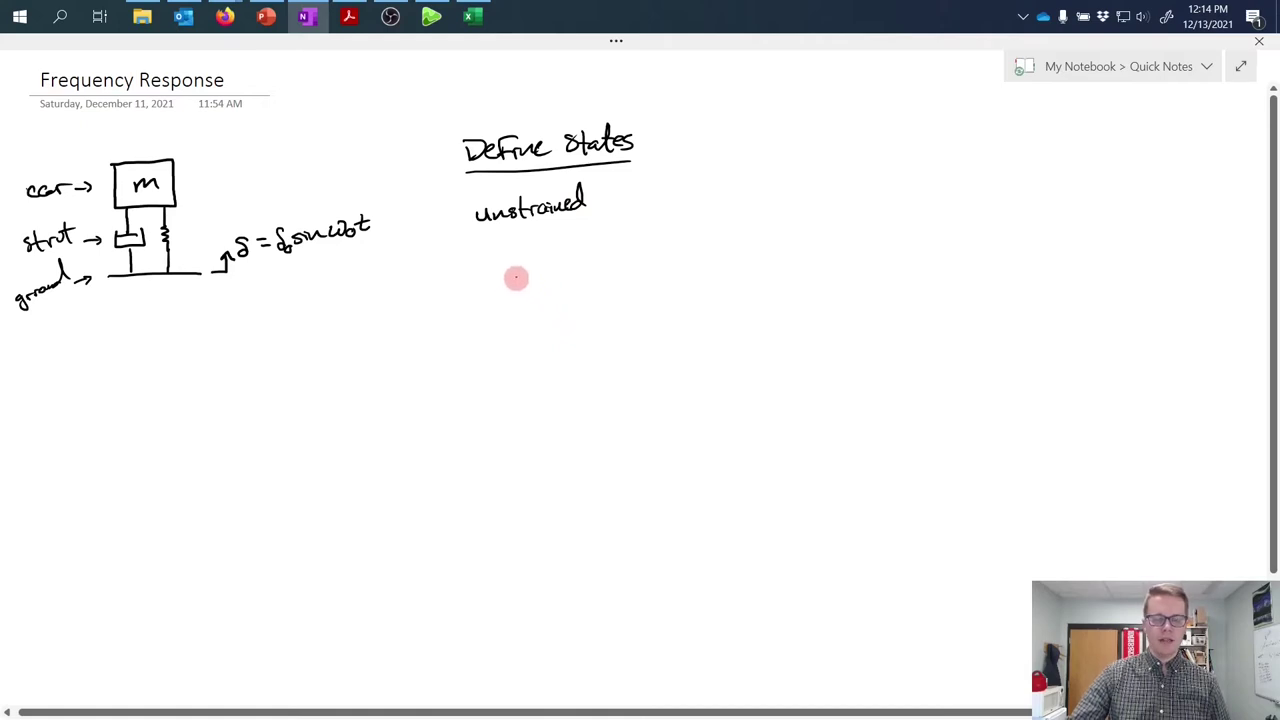
pyautogui.moveTo(509, 257)
pyautogui.mouseDown()
pyautogui.moveTo(511, 286)
pyautogui.moveTo(567, 273)
pyautogui.moveTo(520, 251)
pyautogui.moveTo(517, 266)
pyautogui.mouseUp()
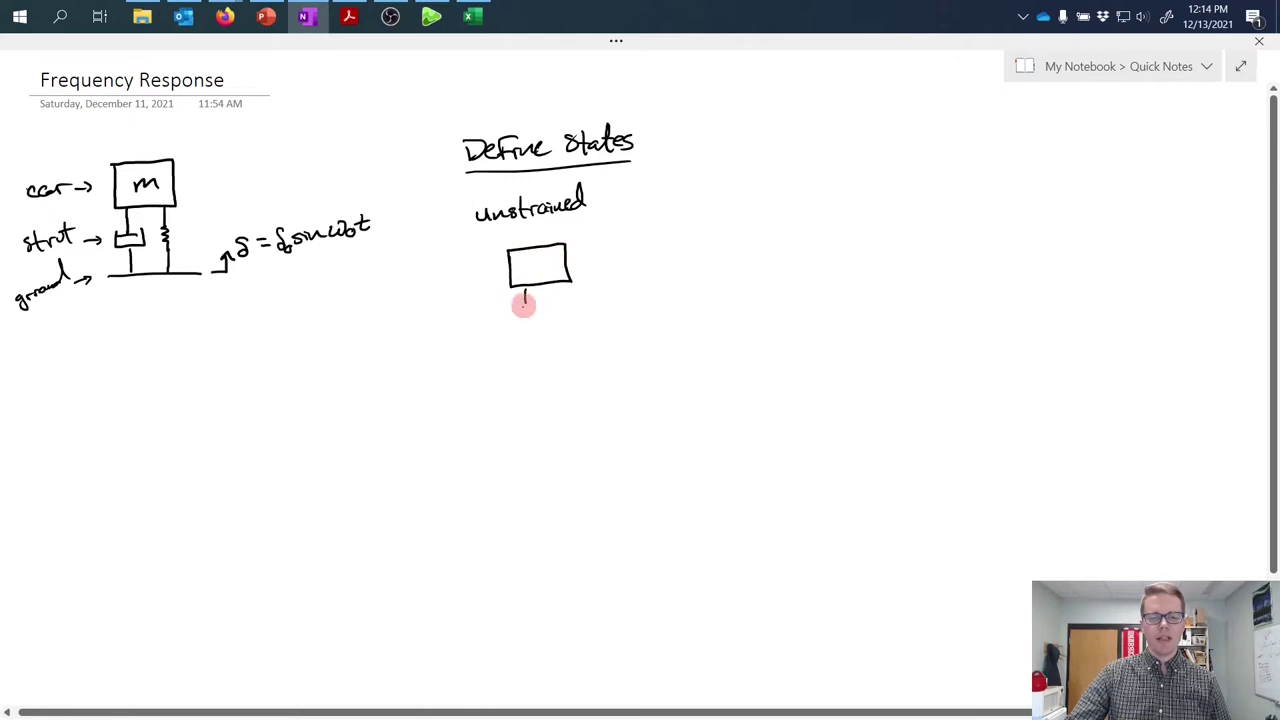
pyautogui.moveTo(518, 303)
pyautogui.mouseDown()
pyautogui.moveTo(535, 303)
pyautogui.moveTo(527, 335)
pyautogui.mouseUp()
pyautogui.moveTo(561, 284)
pyautogui.mouseDown()
pyautogui.moveTo(557, 336)
pyautogui.moveTo(591, 328)
pyautogui.mouseUp()
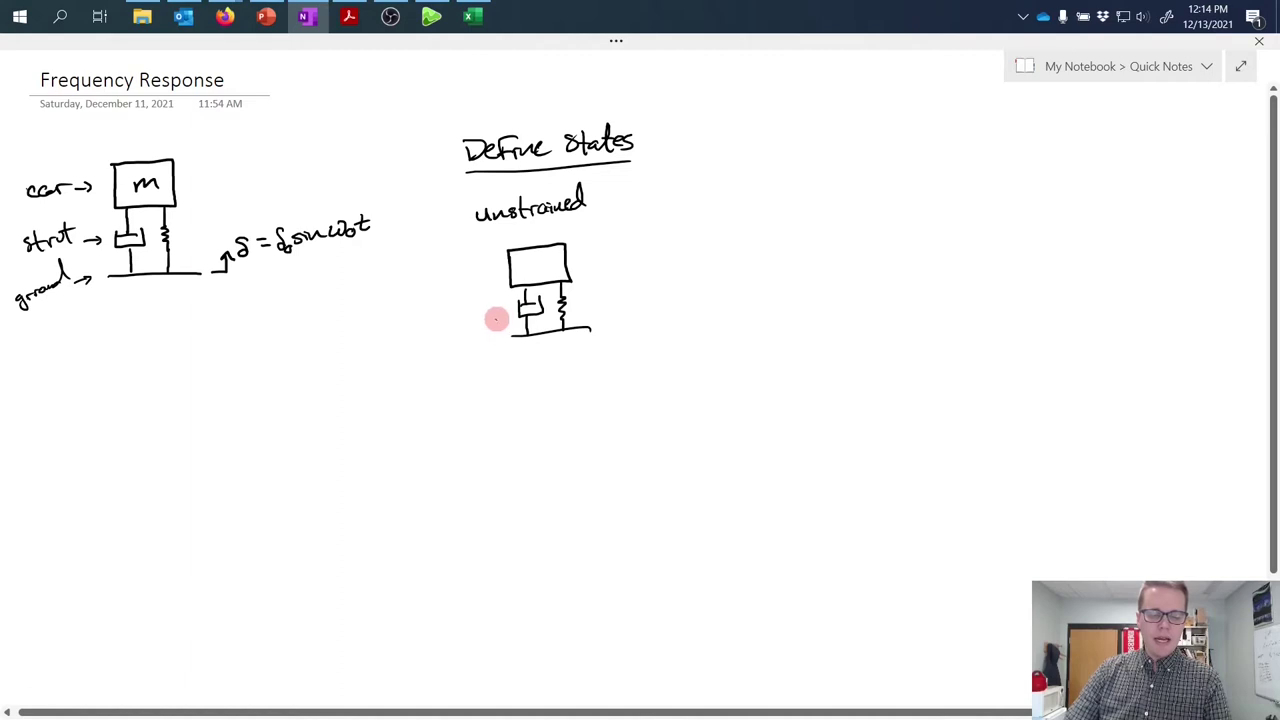
pyautogui.moveTo(505, 302); pyautogui.dragTo(505, 313)
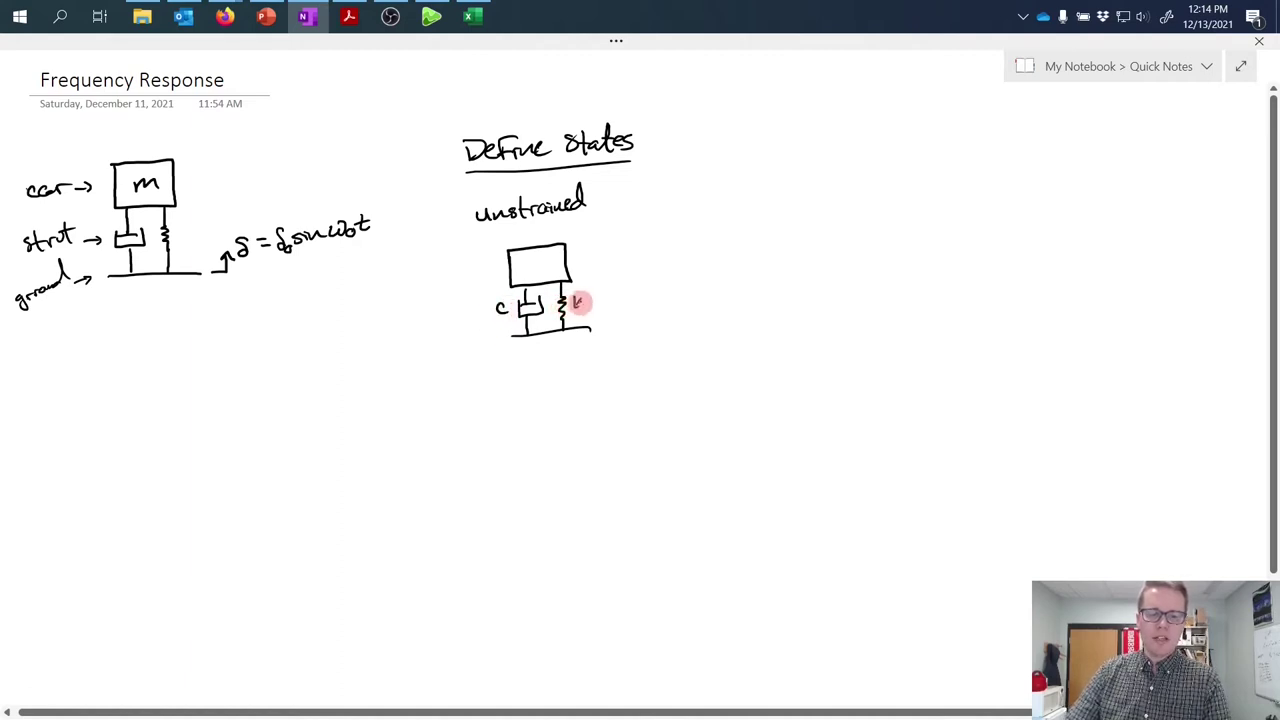
pyautogui.moveTo(582, 296); pyautogui.dragTo(588, 311)
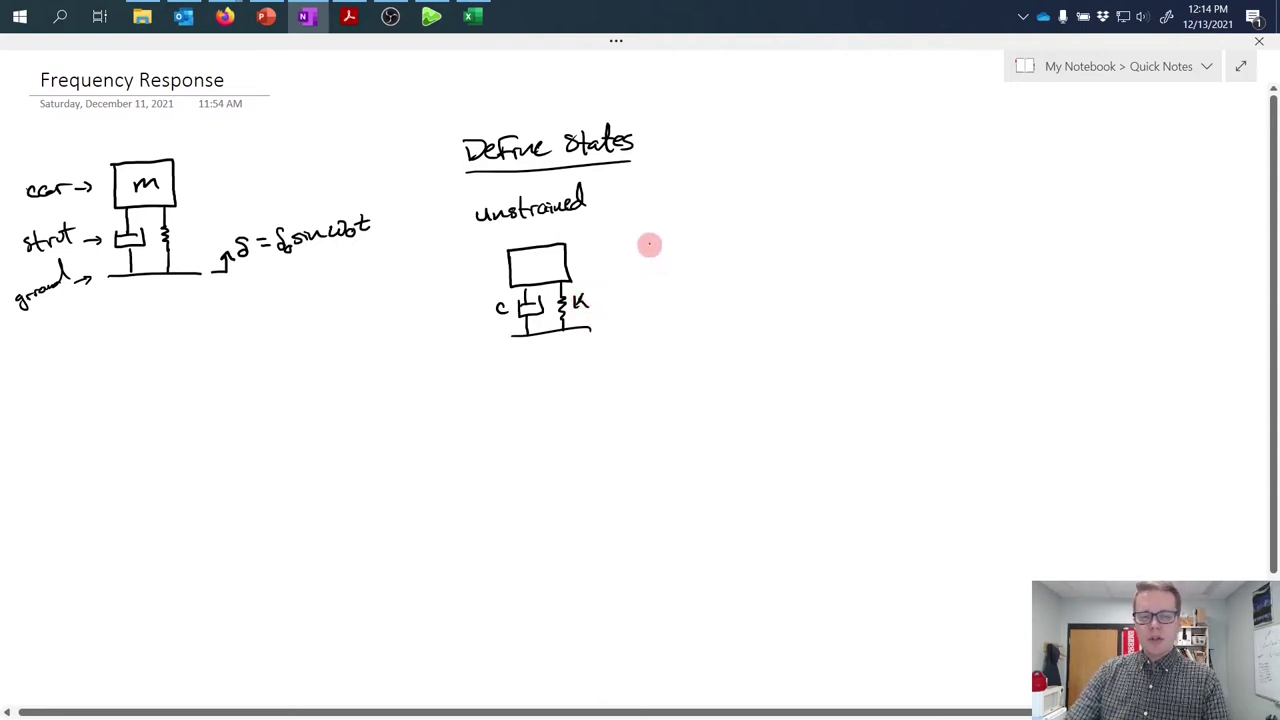
# Step: Sketch the equilibrium spring-damper state and mark the static deflection x₀ between sketches
pyautogui.moveTo(644, 324); pyautogui.dragTo(724, 324)
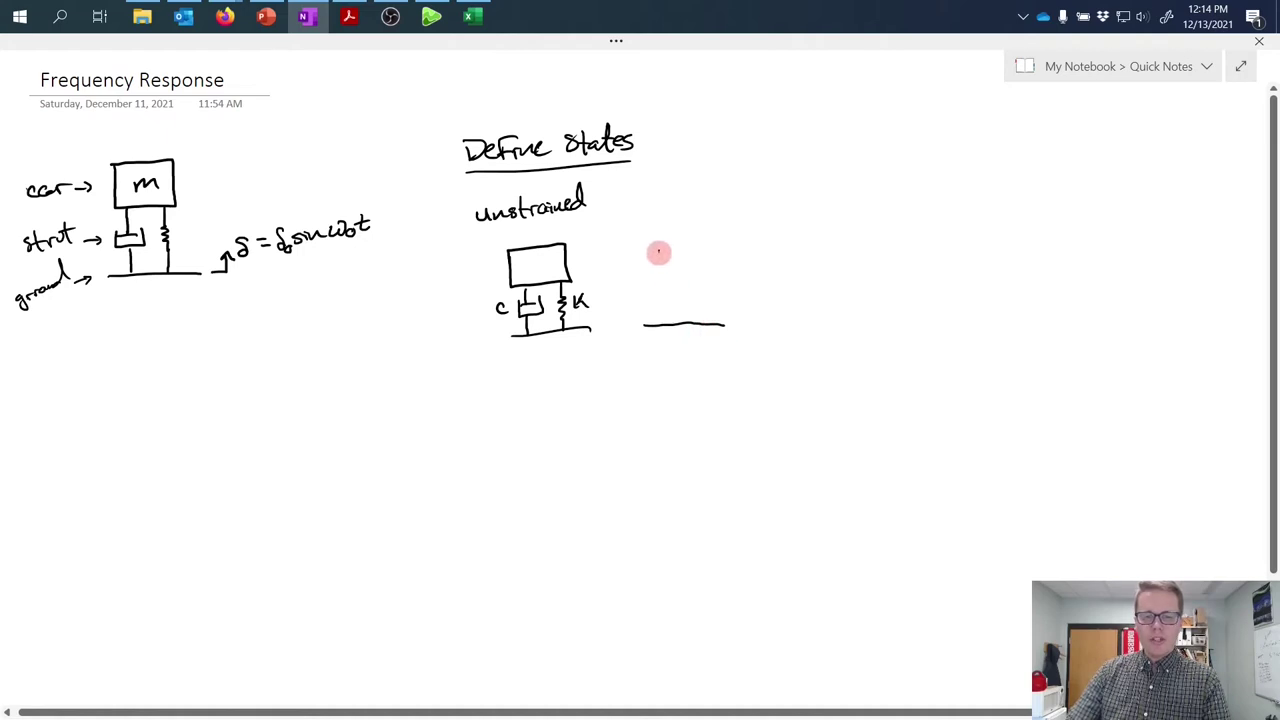
pyautogui.moveTo(659, 252)
pyautogui.mouseDown()
pyautogui.moveTo(659, 283)
pyautogui.moveTo(711, 284)
pyautogui.moveTo(713, 243)
pyautogui.moveTo(663, 251)
pyautogui.mouseUp()
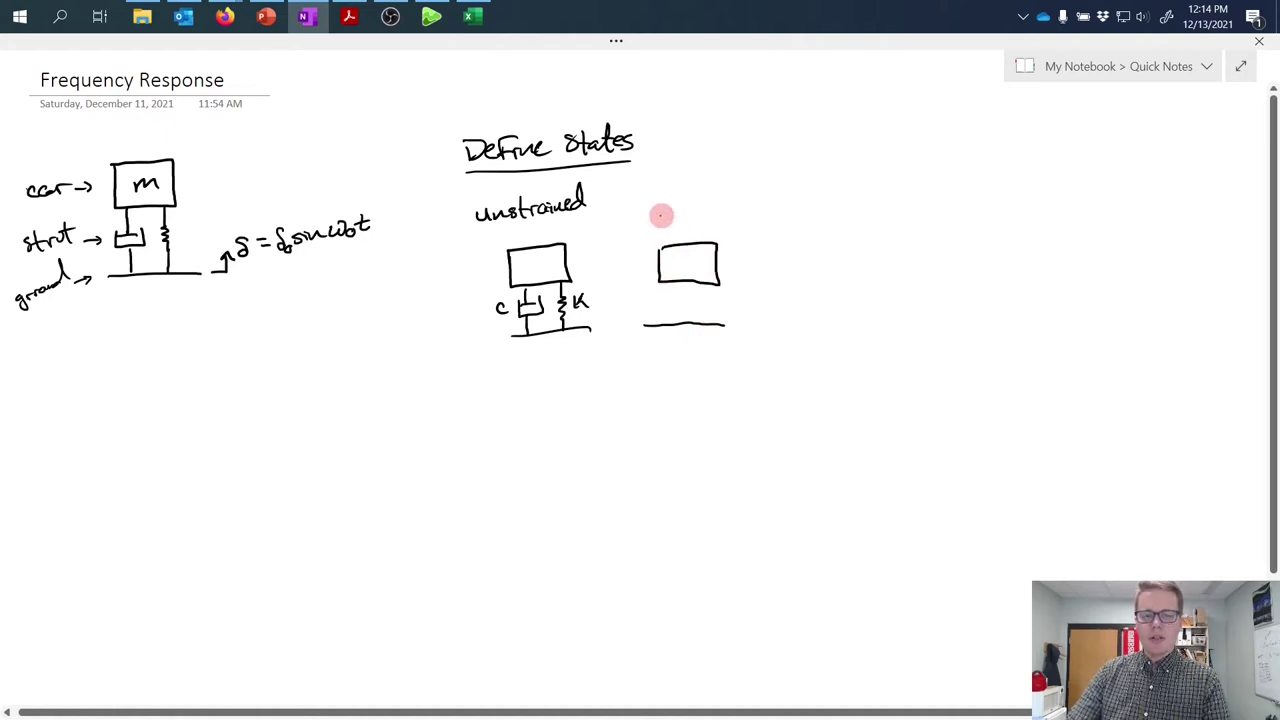
pyautogui.moveTo(649, 203); pyautogui.dragTo(700, 204)
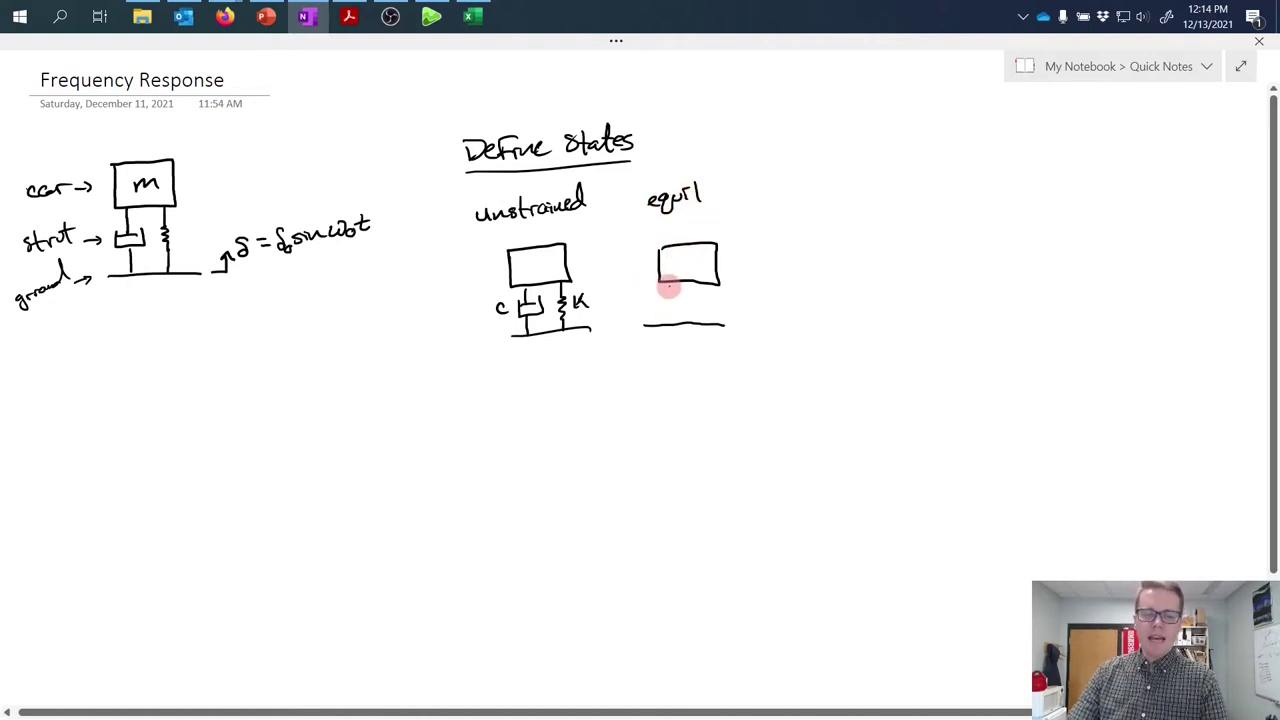
pyautogui.moveTo(669, 285)
pyautogui.mouseDown()
pyautogui.moveTo(669, 317)
pyautogui.moveTo(703, 294)
pyautogui.moveTo(703, 322)
pyautogui.mouseUp()
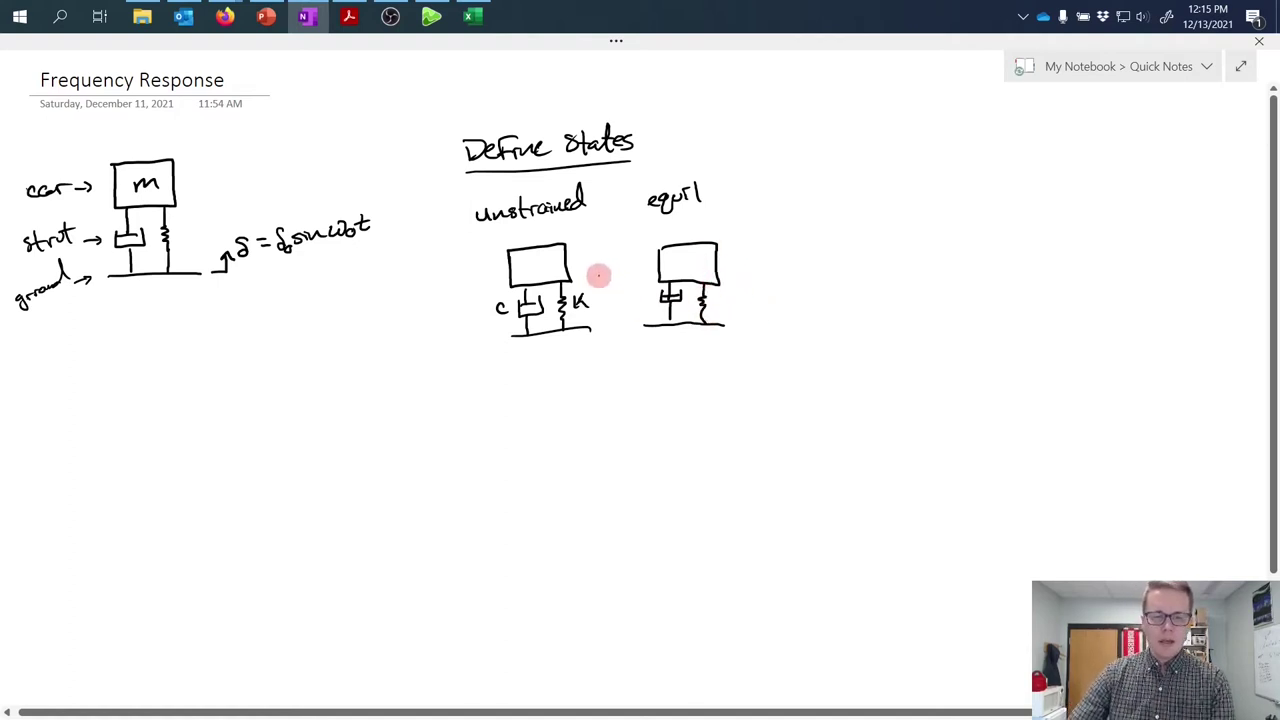
pyautogui.moveTo(608, 256)
pyautogui.mouseDown()
pyautogui.moveTo(612, 294)
pyautogui.moveTo(634, 258)
pyautogui.mouseUp()
pyautogui.click(633, 260)
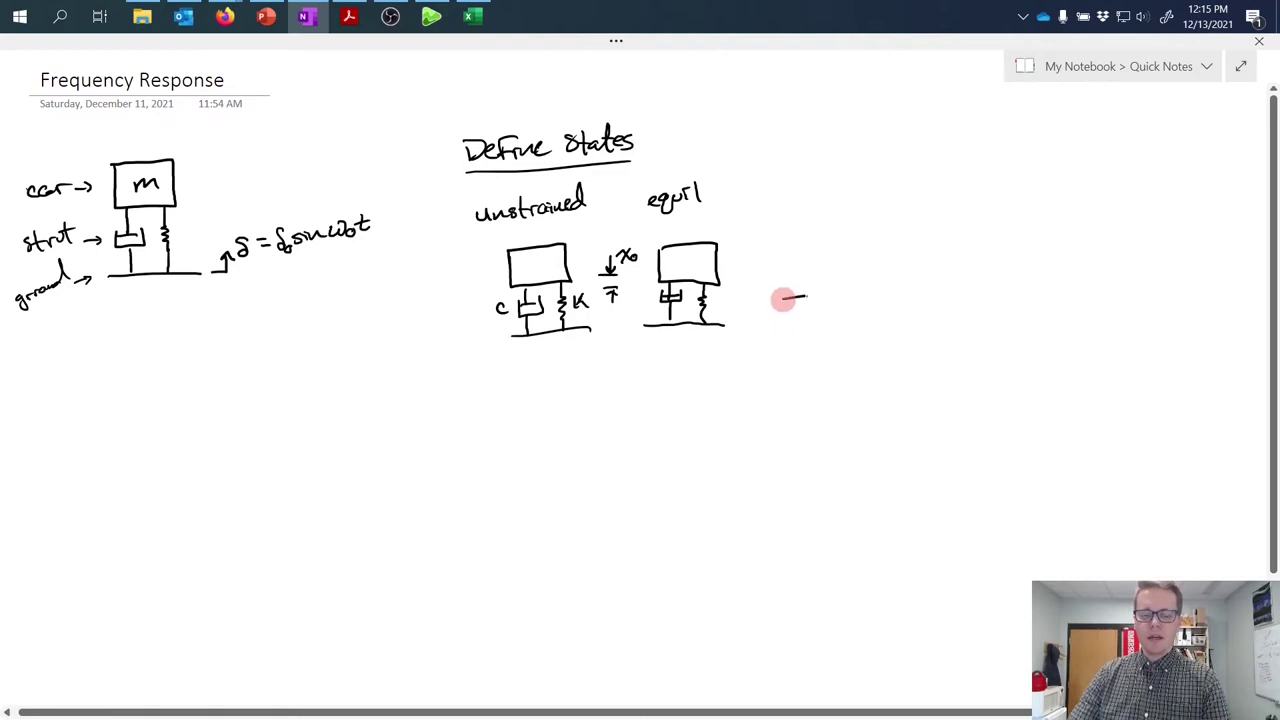
# Step: Sketch the 'at some time' block, ground and damper with an upward x arrow, and begin 'FBDs'
pyautogui.moveTo(784, 298); pyautogui.dragTo(837, 295)
pyautogui.moveTo(765, 192)
pyautogui.mouseDown()
pyautogui.moveTo(783, 180)
pyautogui.moveTo(880, 184)
pyautogui.mouseUp()
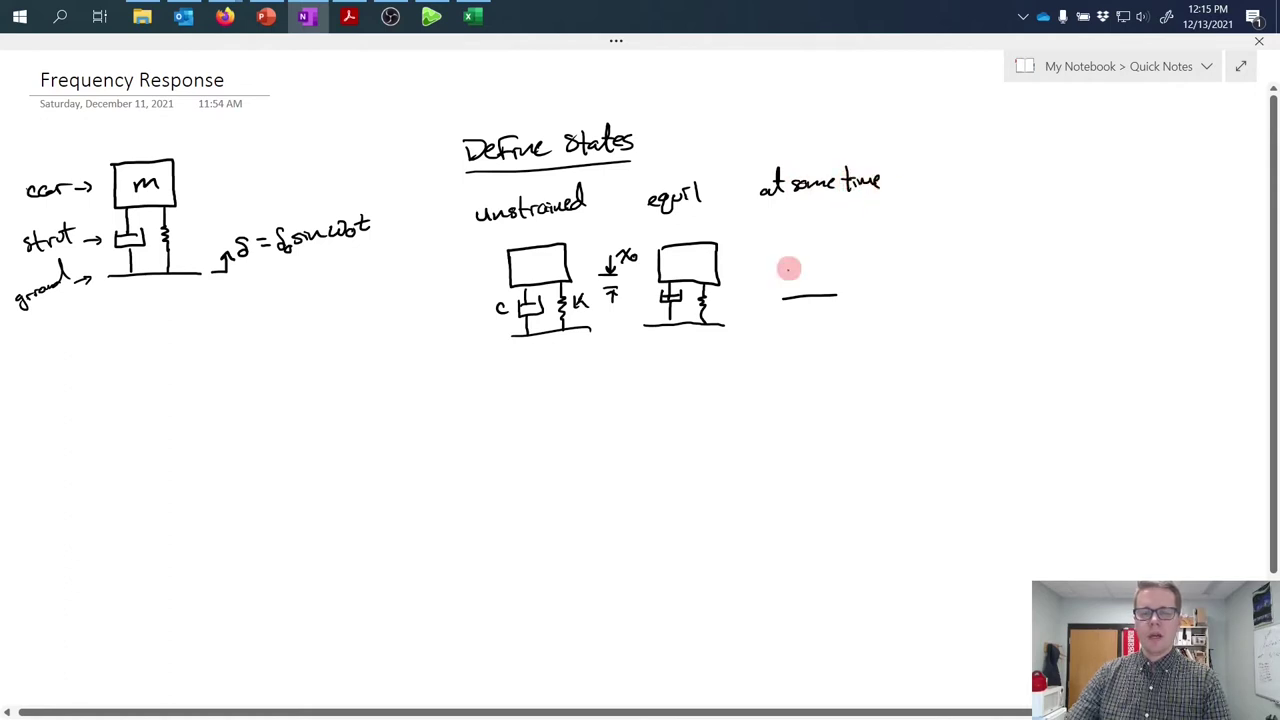
pyautogui.moveTo(782, 214)
pyautogui.mouseDown()
pyautogui.moveTo(783, 250)
pyautogui.moveTo(849, 239)
pyautogui.moveTo(842, 215)
pyautogui.moveTo(783, 220)
pyautogui.mouseUp()
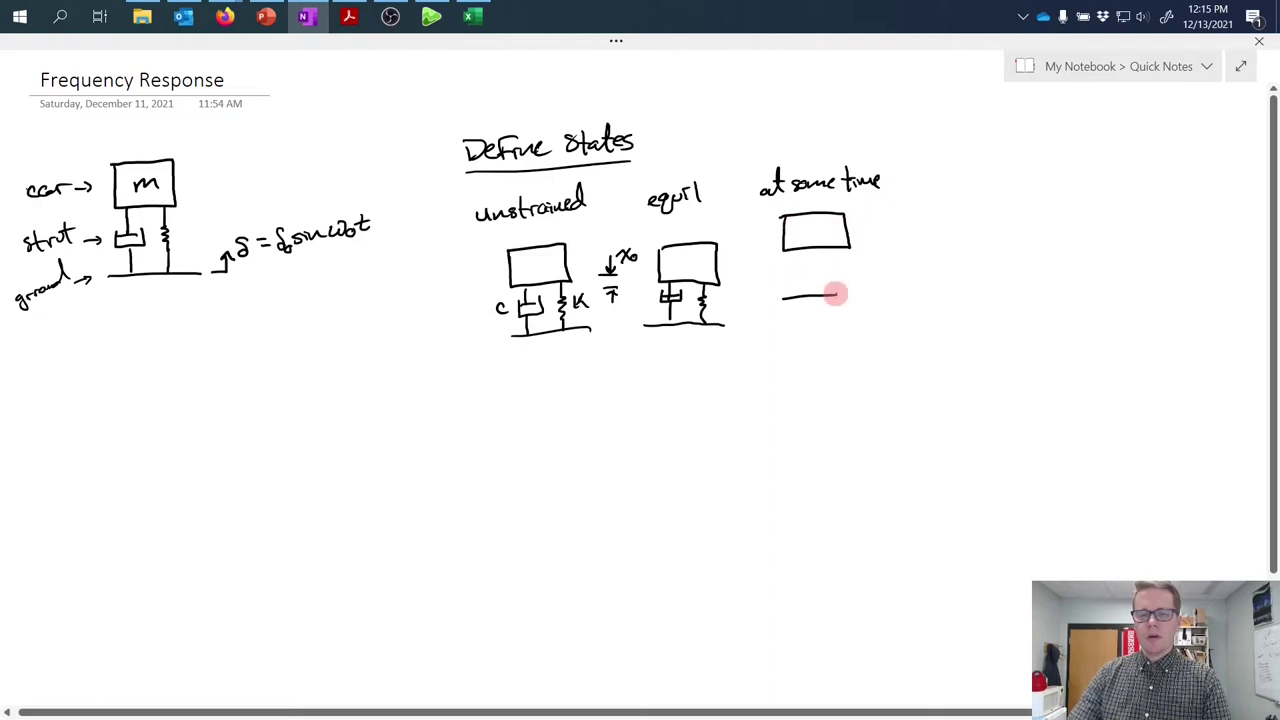
pyautogui.moveTo(830, 292)
pyautogui.mouseDown()
pyautogui.moveTo(874, 280)
pyautogui.moveTo(876, 266)
pyautogui.moveTo(886, 276)
pyautogui.mouseUp()
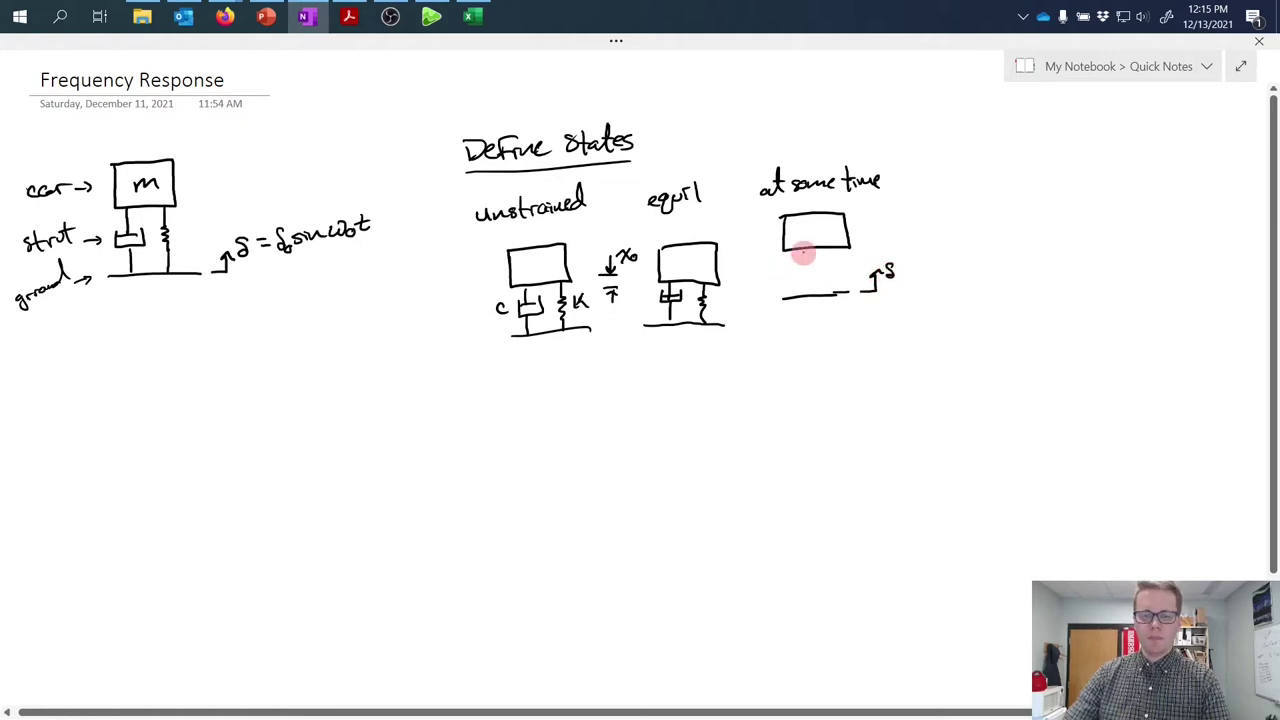
pyautogui.moveTo(801, 250)
pyautogui.mouseDown()
pyautogui.moveTo(801, 295)
pyautogui.moveTo(832, 268)
pyautogui.moveTo(831, 291)
pyautogui.mouseUp()
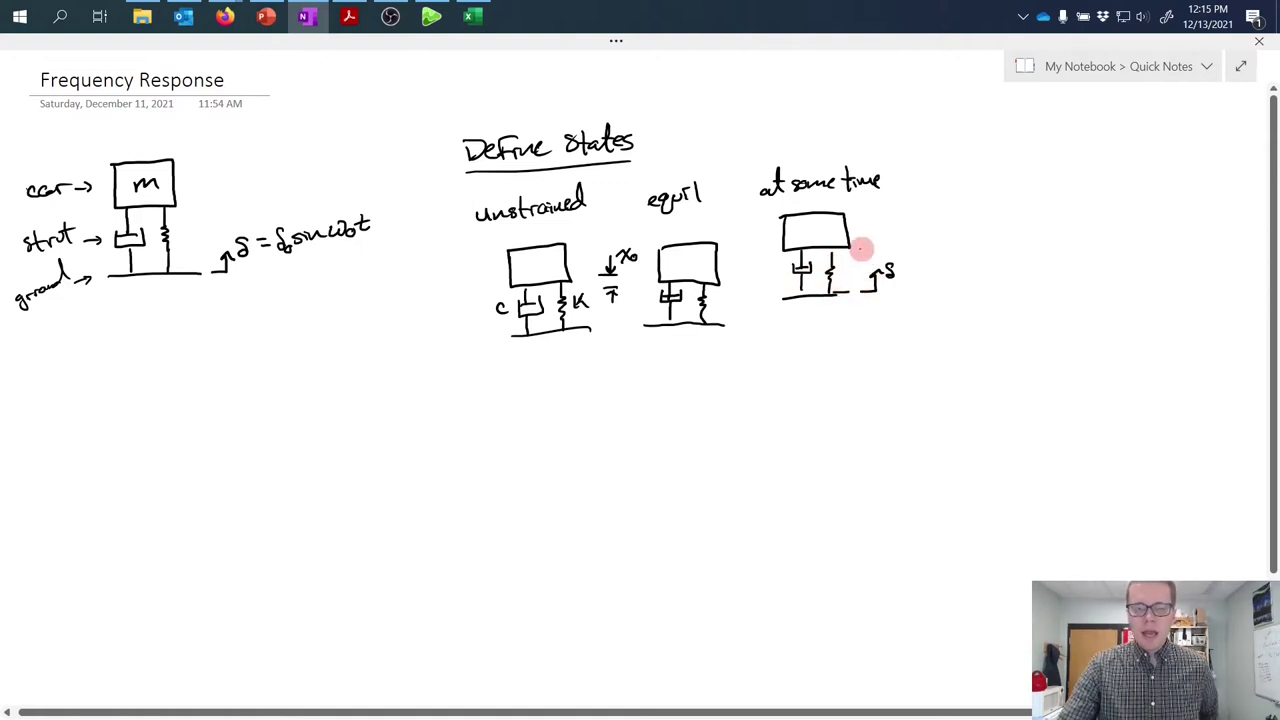
pyautogui.moveTo(861, 247); pyautogui.dragTo(897, 222)
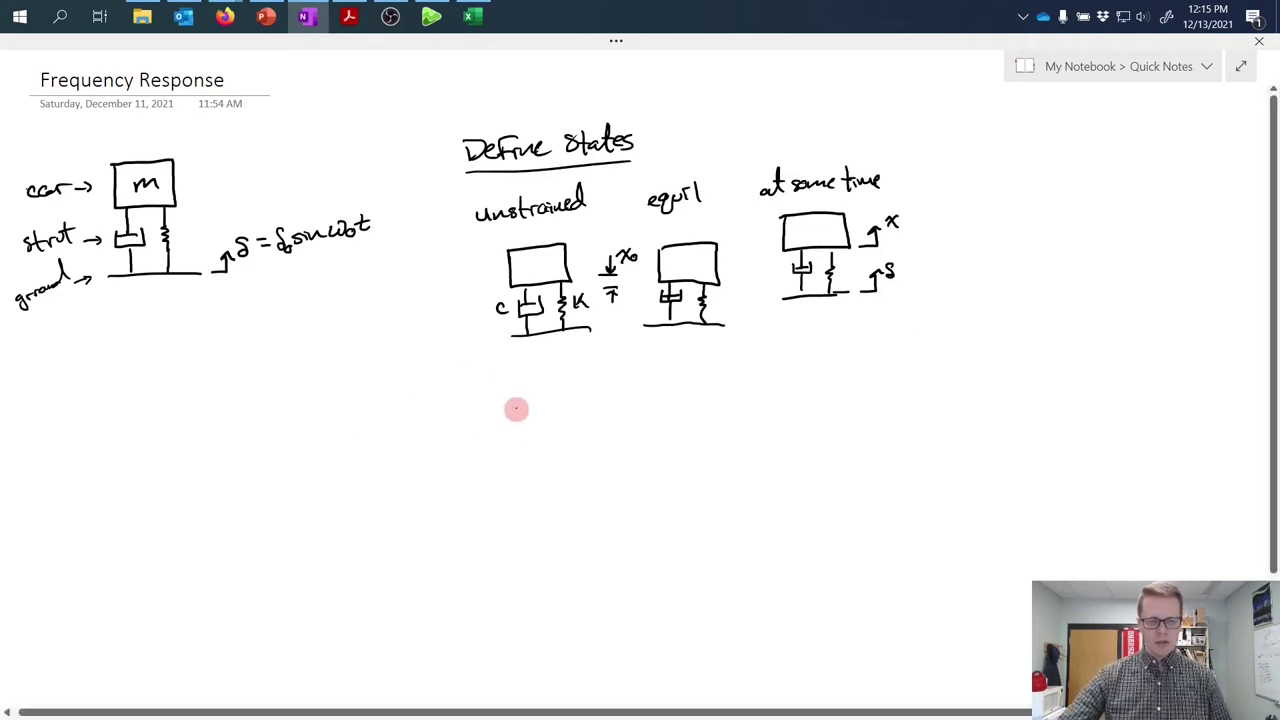
pyautogui.moveTo(523, 408); pyautogui.dragTo(578, 395)
# Step: Underline 'FBDs' and draw the equilibrium block with W, Fd crossed out as zero, and Fs = kx₀
pyautogui.moveTo(526, 439)
pyautogui.mouseDown()
pyautogui.moveTo(592, 410)
pyautogui.moveTo(667, 436)
pyautogui.moveTo(718, 429)
pyautogui.moveTo(716, 396)
pyautogui.moveTo(663, 406)
pyautogui.mouseUp()
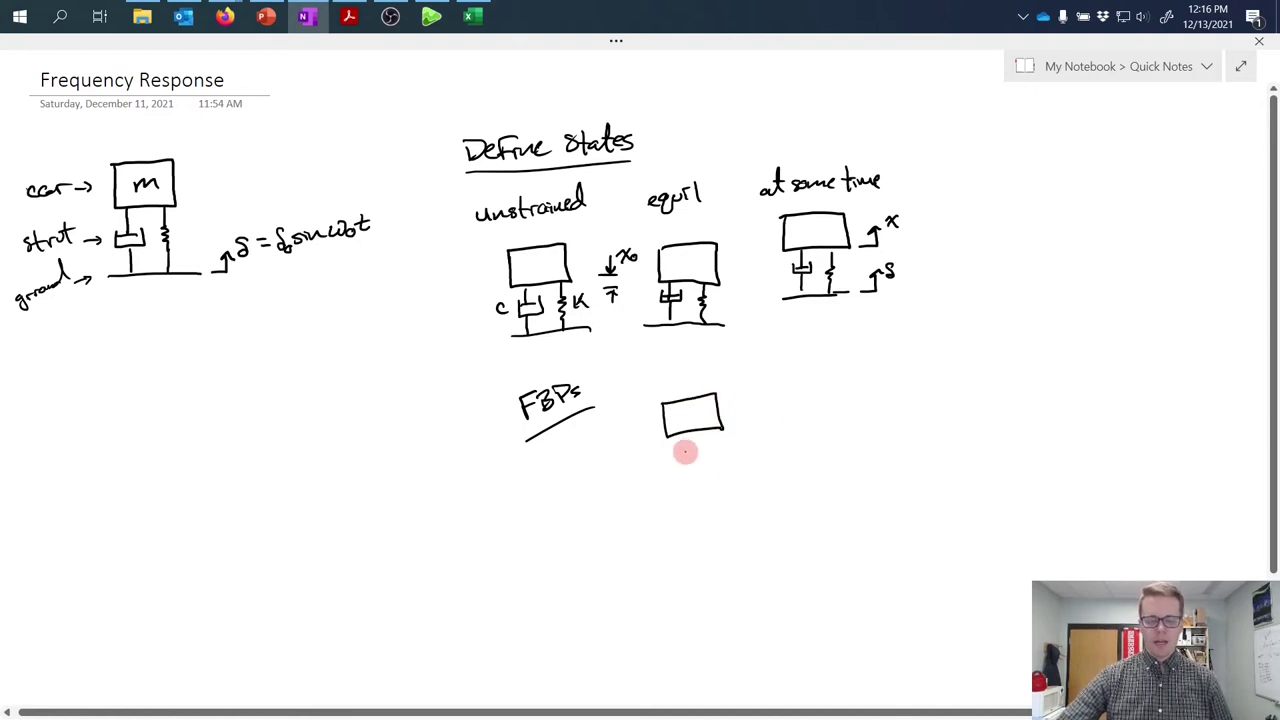
pyautogui.moveTo(687, 374)
pyautogui.mouseDown()
pyautogui.moveTo(695, 416)
pyautogui.moveTo(712, 367)
pyautogui.mouseUp()
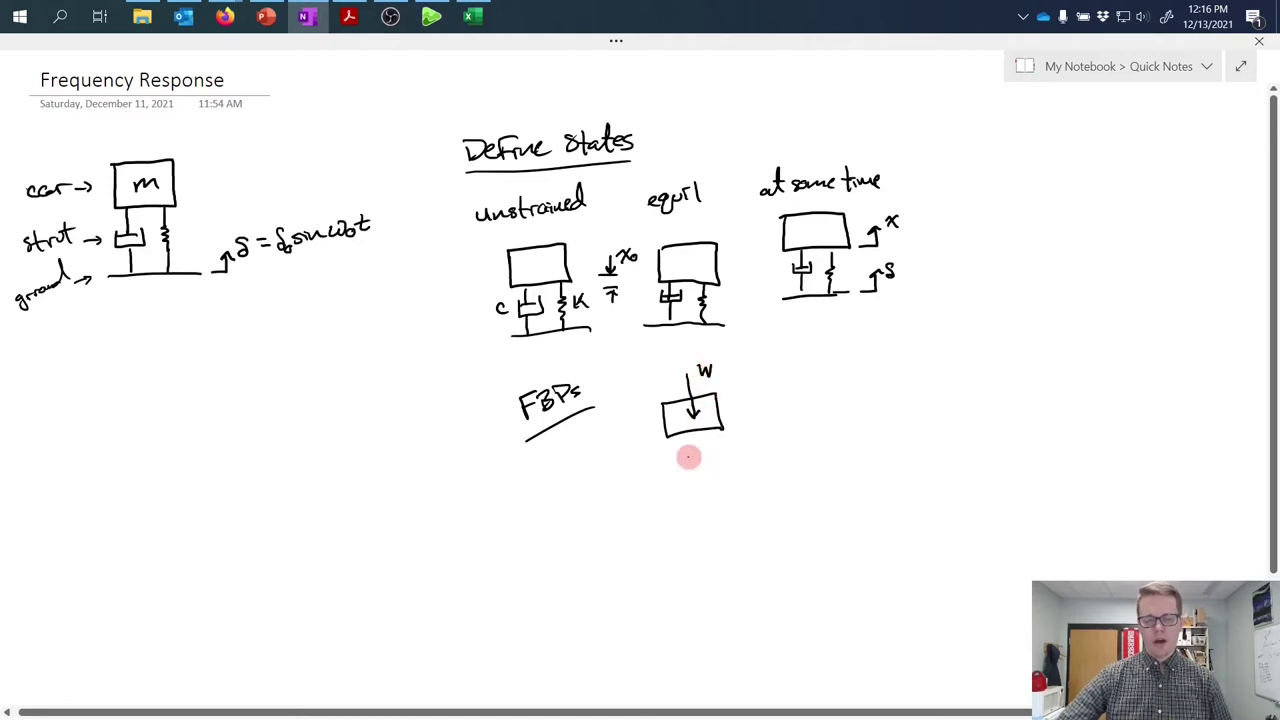
pyautogui.moveTo(678, 444)
pyautogui.mouseDown()
pyautogui.moveTo(677, 463)
pyautogui.moveTo(683, 446)
pyautogui.moveTo(717, 437)
pyautogui.moveTo(716, 458)
pyautogui.moveTo(721, 443)
pyautogui.mouseUp()
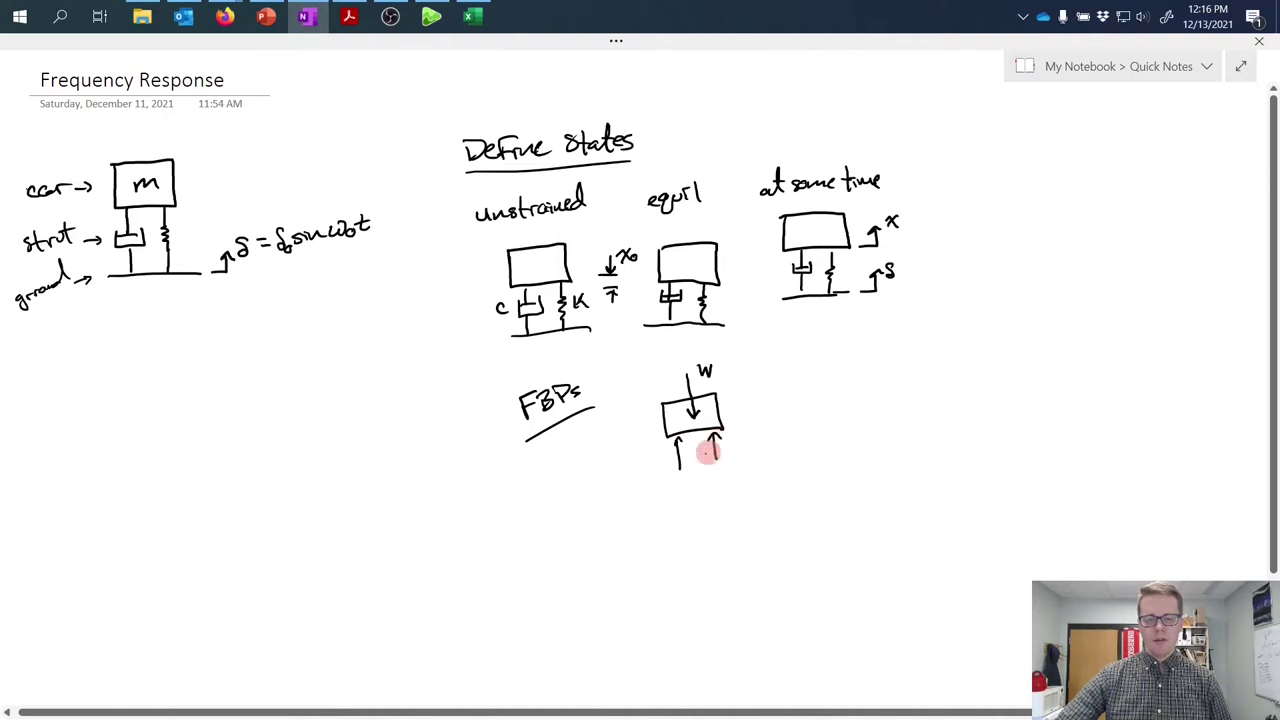
pyautogui.moveTo(680, 495); pyautogui.dragTo(727, 482)
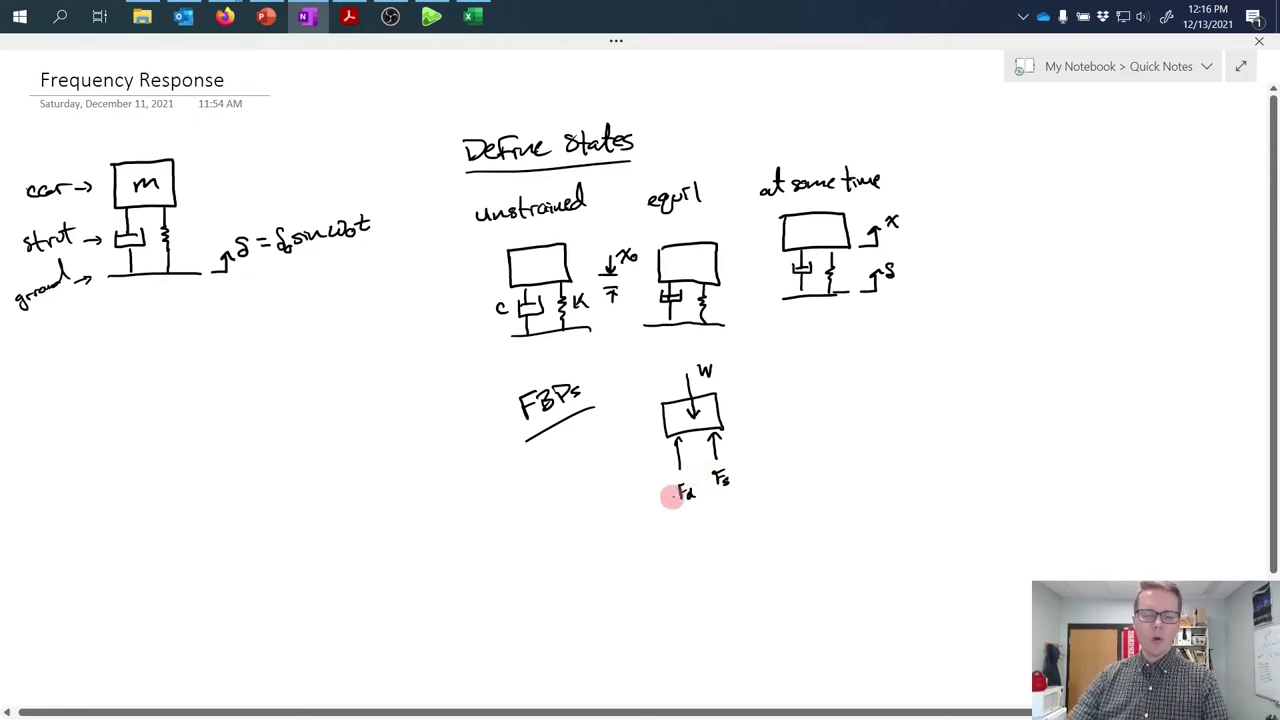
pyautogui.moveTo(676, 503); pyautogui.dragTo(691, 481)
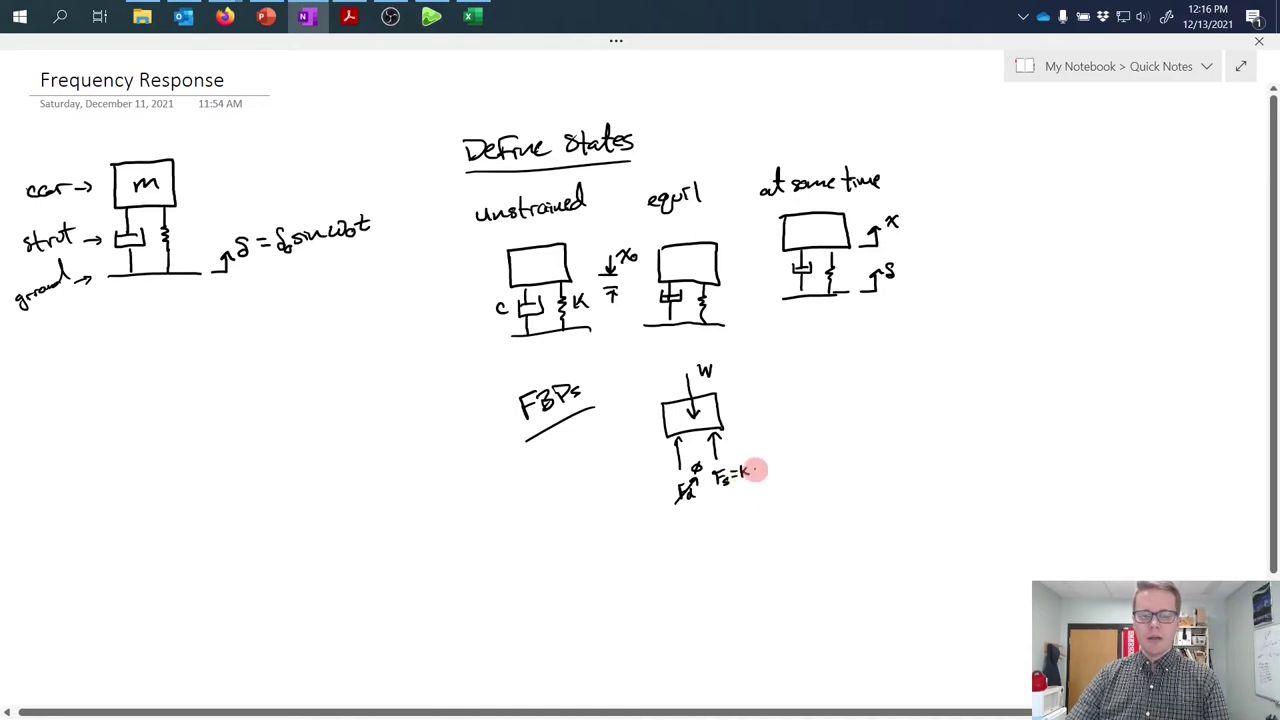
pyautogui.moveTo(751, 469); pyautogui.dragTo(779, 467)
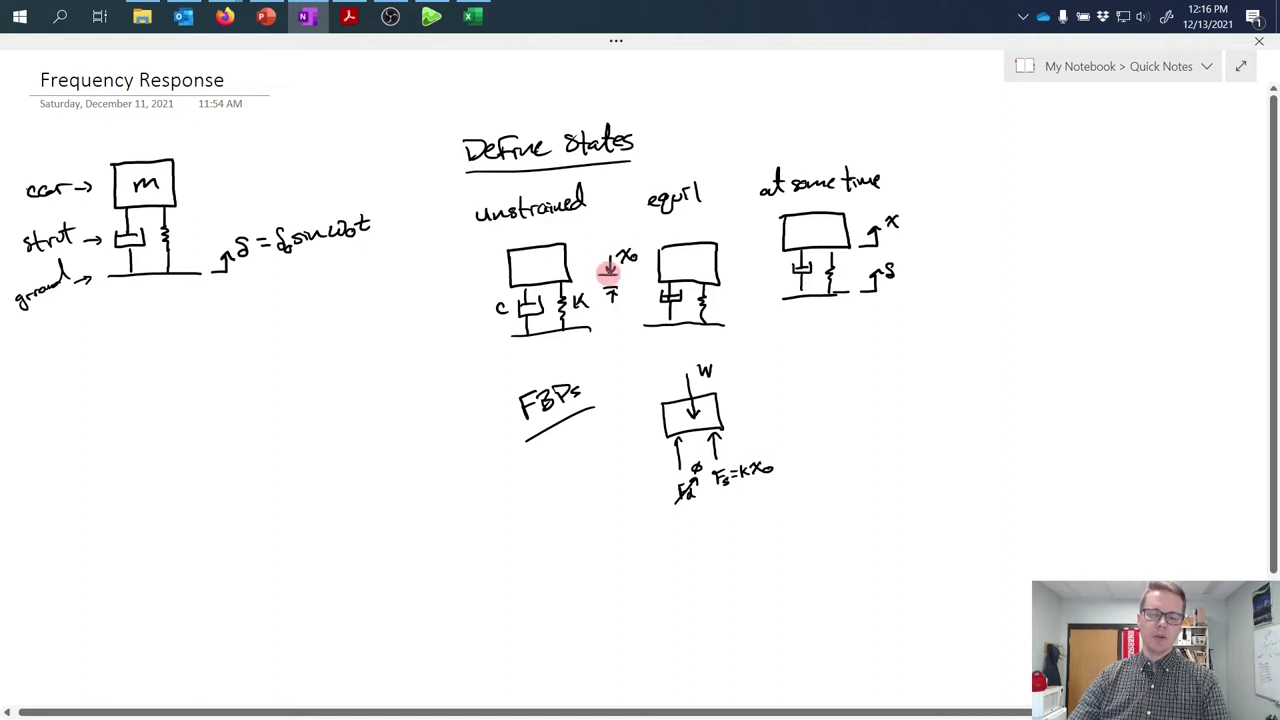
# Step: Conclude ∴ W = kx₀ below the diagram and start the second free-body block
pyautogui.click(666, 527)
pyautogui.click(662, 540)
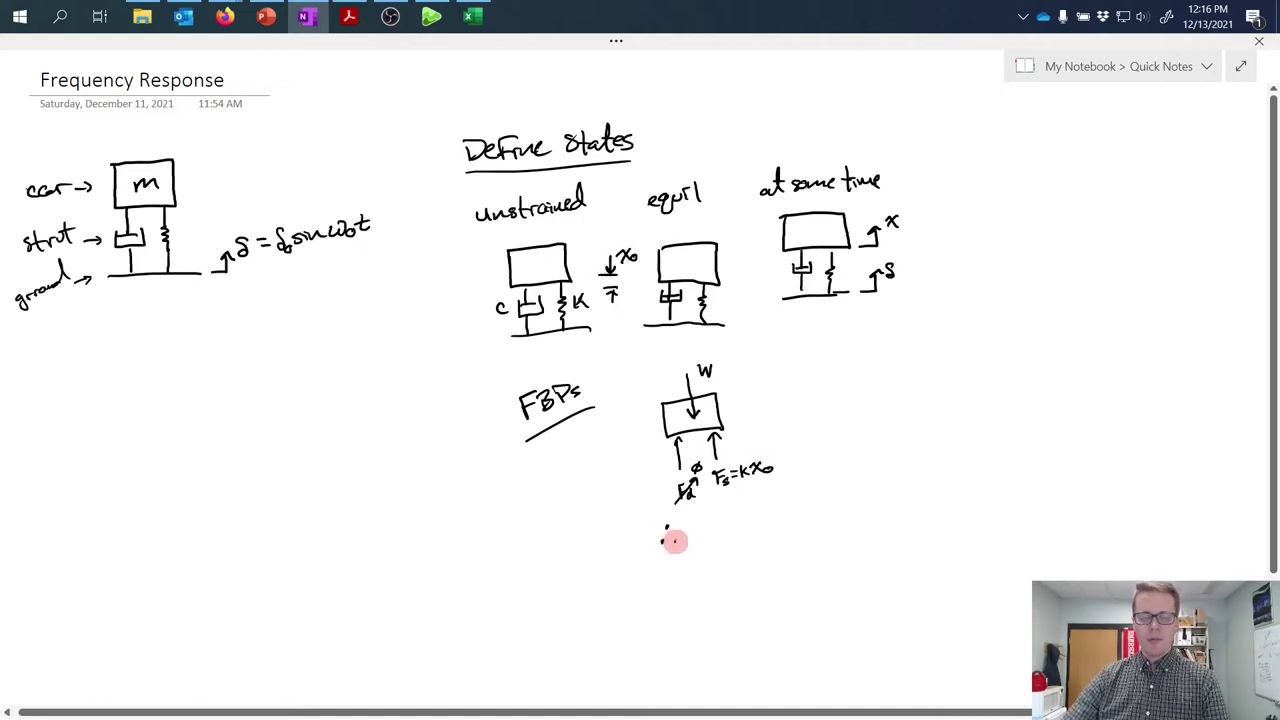
pyautogui.click(674, 539)
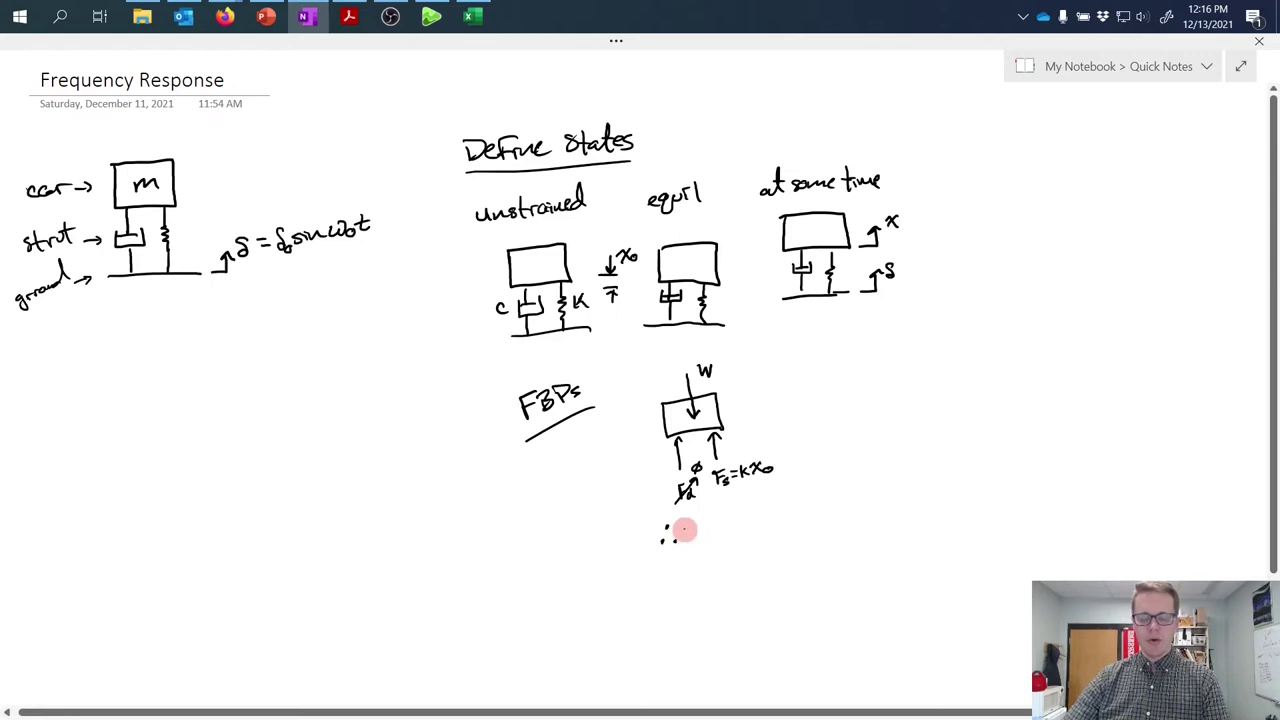
pyautogui.moveTo(684, 522); pyautogui.dragTo(720, 527)
pyautogui.moveTo(711, 534); pyautogui.dragTo(752, 531)
pyautogui.moveTo(751, 519)
pyautogui.mouseDown()
pyautogui.moveTo(742, 531)
pyautogui.moveTo(759, 524)
pyautogui.mouseUp()
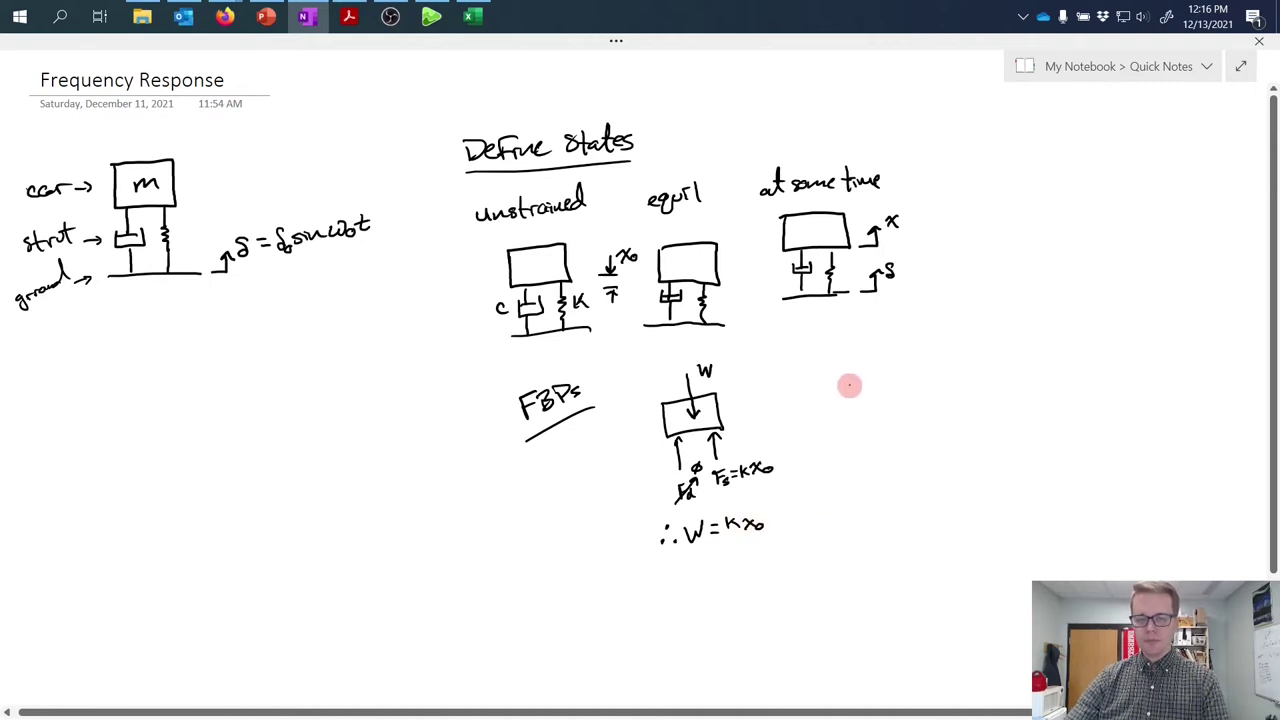
pyautogui.moveTo(831, 377)
pyautogui.mouseDown()
pyautogui.moveTo(832, 423)
pyautogui.moveTo(900, 417)
pyautogui.moveTo(907, 369)
pyautogui.moveTo(827, 378)
pyautogui.mouseUp()
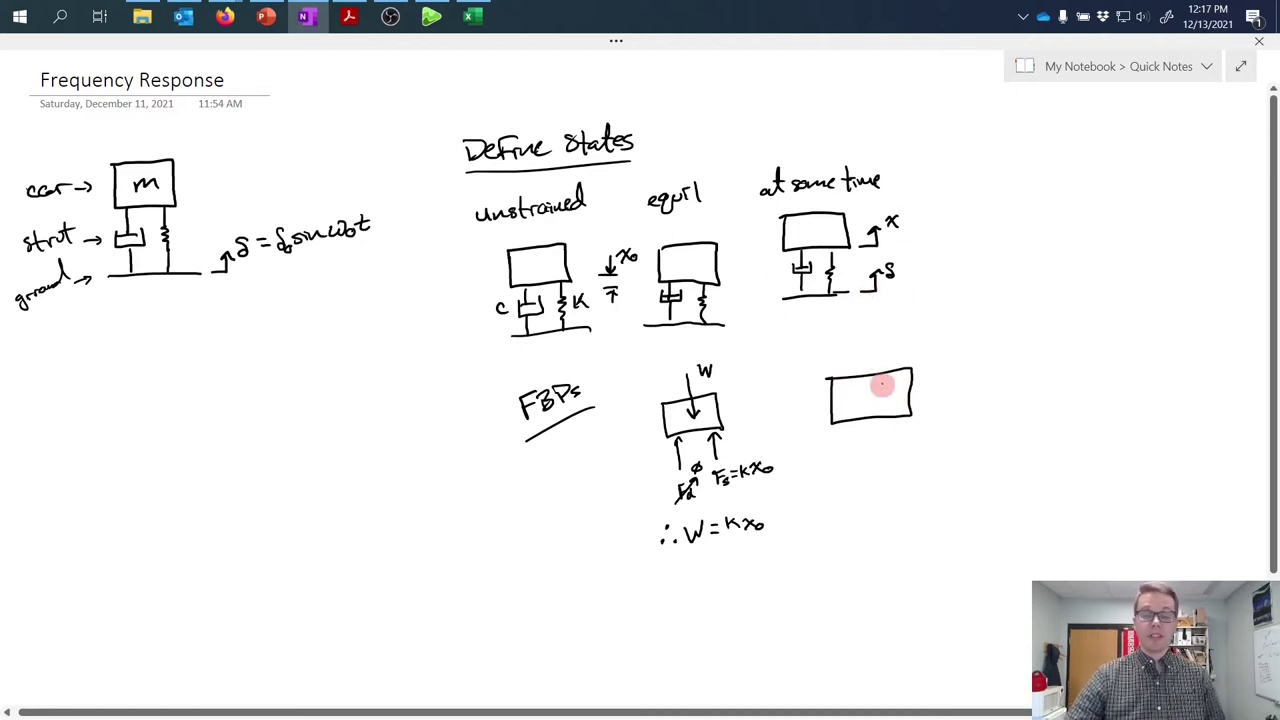
# Step: Add the weight and upward Fd, Fs arrows to the second block and write W = kx₀
pyautogui.moveTo(866, 352); pyautogui.dragTo(867, 393)
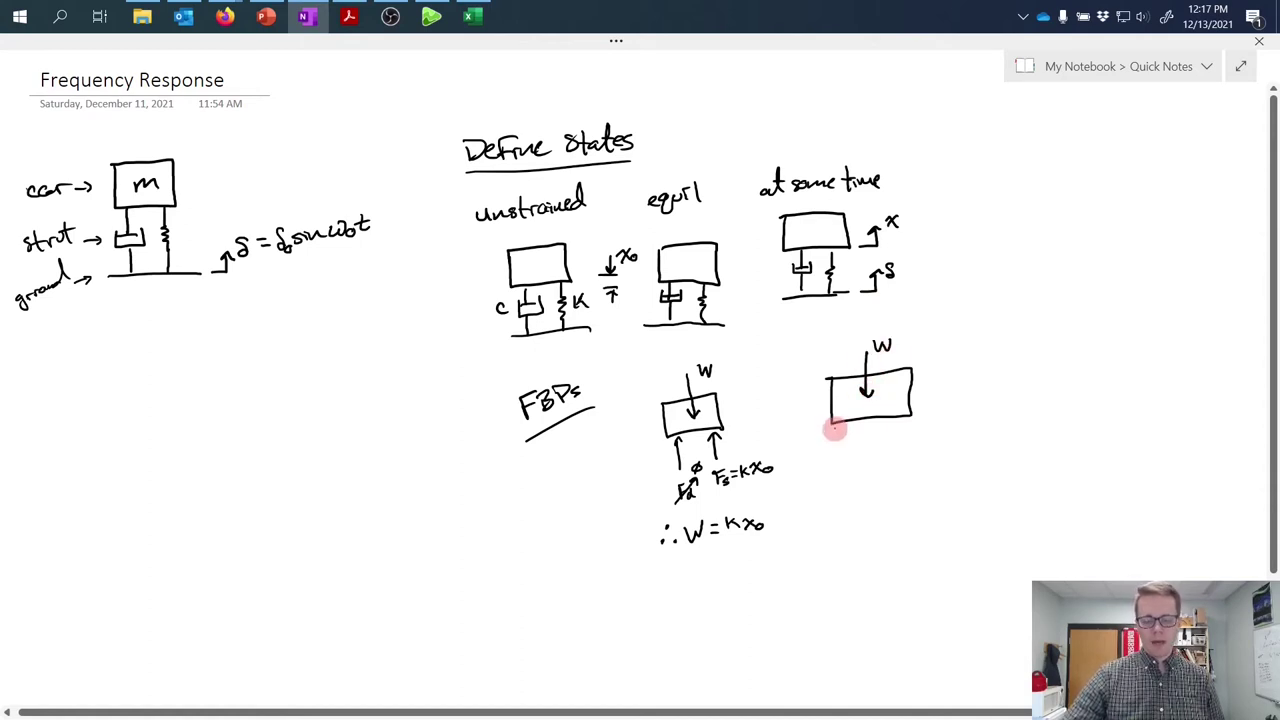
pyautogui.moveTo(845, 429)
pyautogui.mouseDown()
pyautogui.moveTo(845, 461)
pyautogui.moveTo(852, 437)
pyautogui.mouseUp()
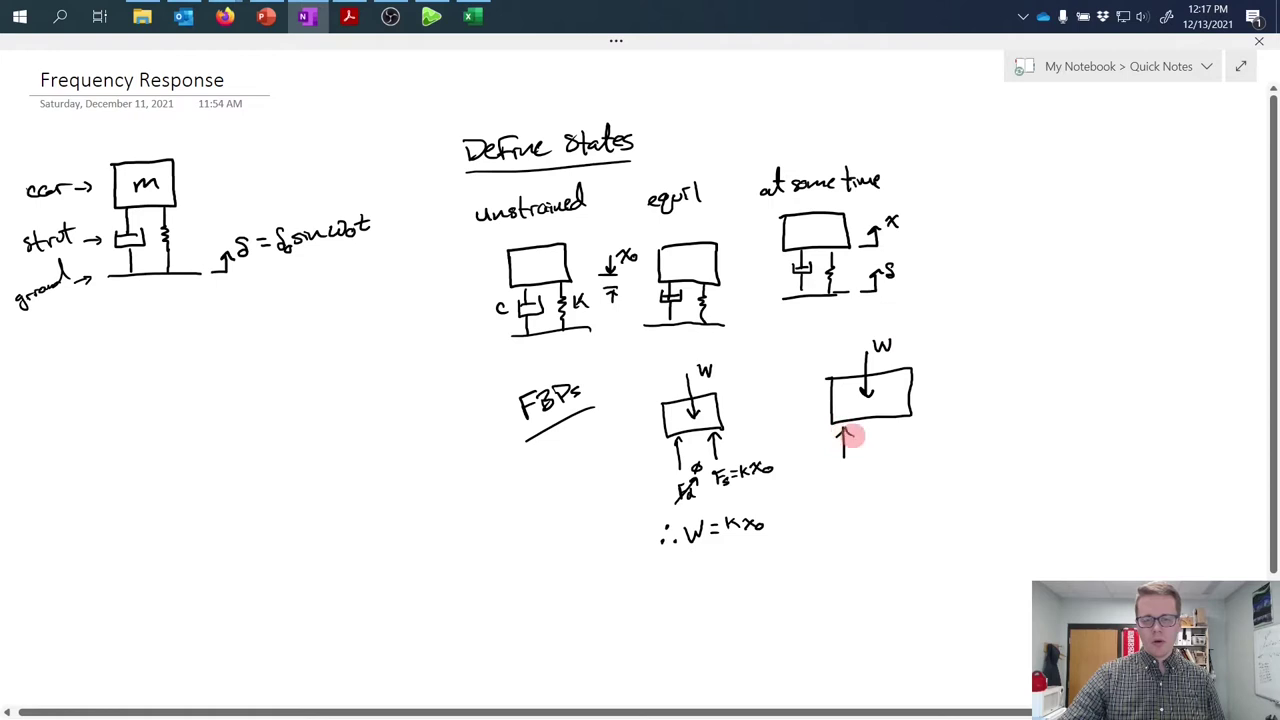
pyautogui.moveTo(834, 489)
pyautogui.mouseDown()
pyautogui.moveTo(843, 474)
pyautogui.moveTo(853, 490)
pyautogui.moveTo(900, 429)
pyautogui.moveTo(925, 433)
pyautogui.mouseUp()
pyautogui.moveTo(913, 442); pyautogui.dragTo(926, 450)
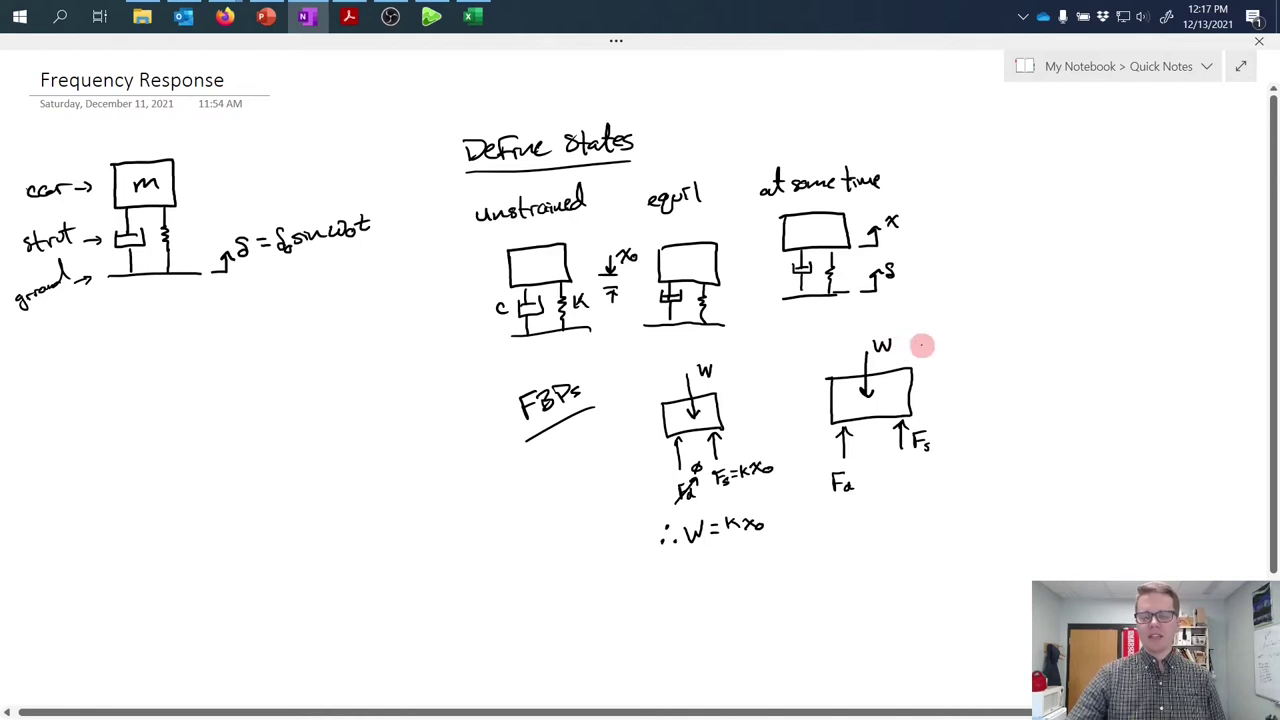
pyautogui.moveTo(901, 346); pyautogui.dragTo(921, 339)
pyautogui.moveTo(921, 339); pyautogui.dragTo(947, 347)
pyautogui.moveTo(949, 329); pyautogui.dragTo(937, 347)
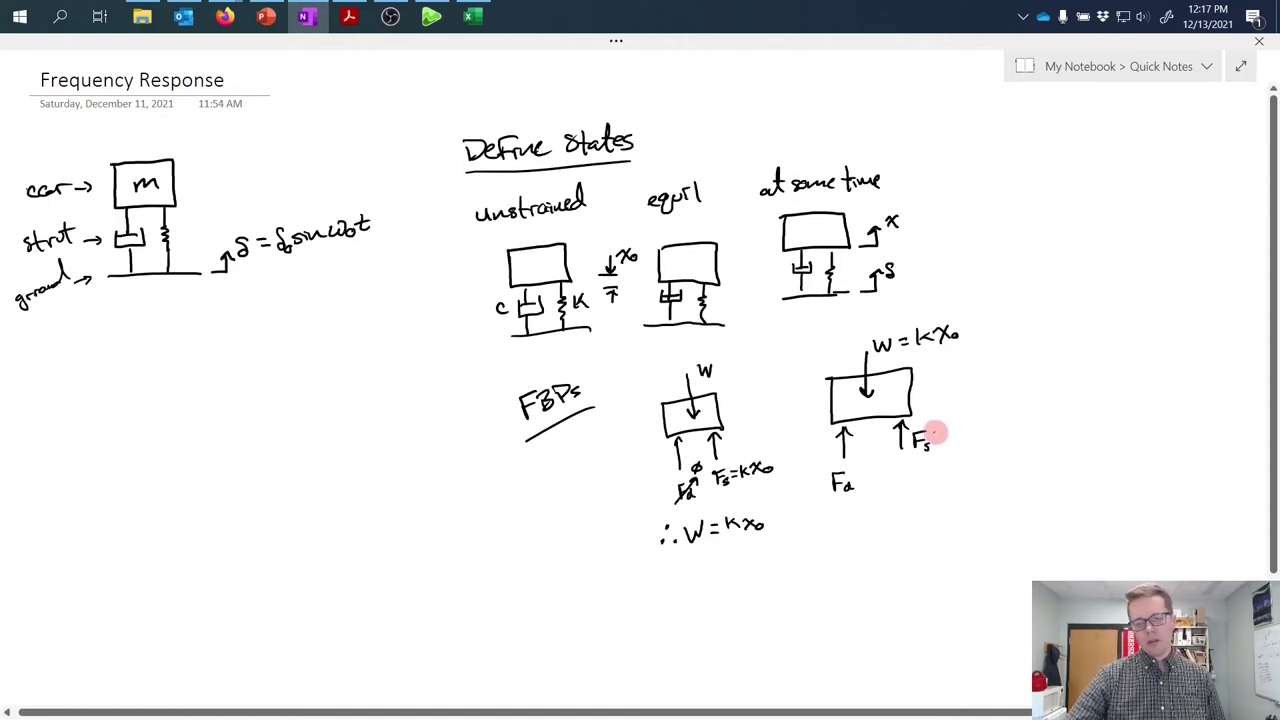
# Step: Write the spring force as Fs = k(x₀ − x + δ)
pyautogui.moveTo(930, 442); pyautogui.dragTo(947, 441)
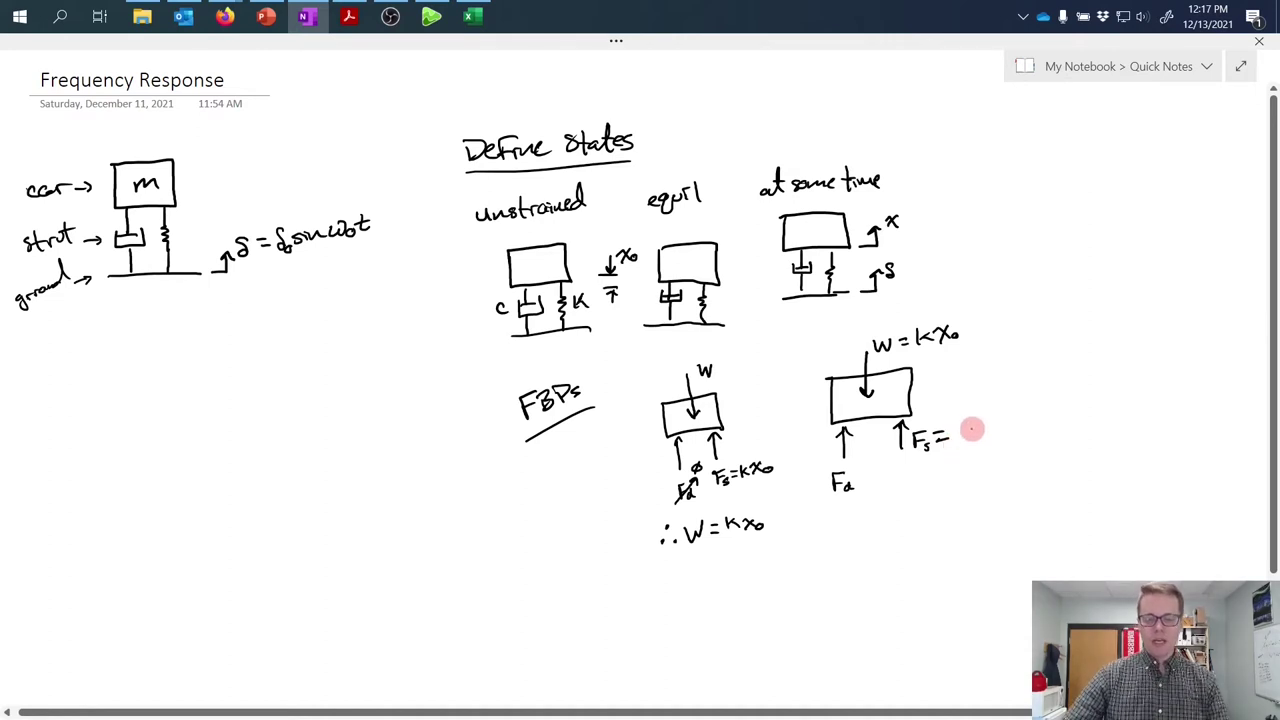
pyautogui.moveTo(955, 426); pyautogui.dragTo(968, 447)
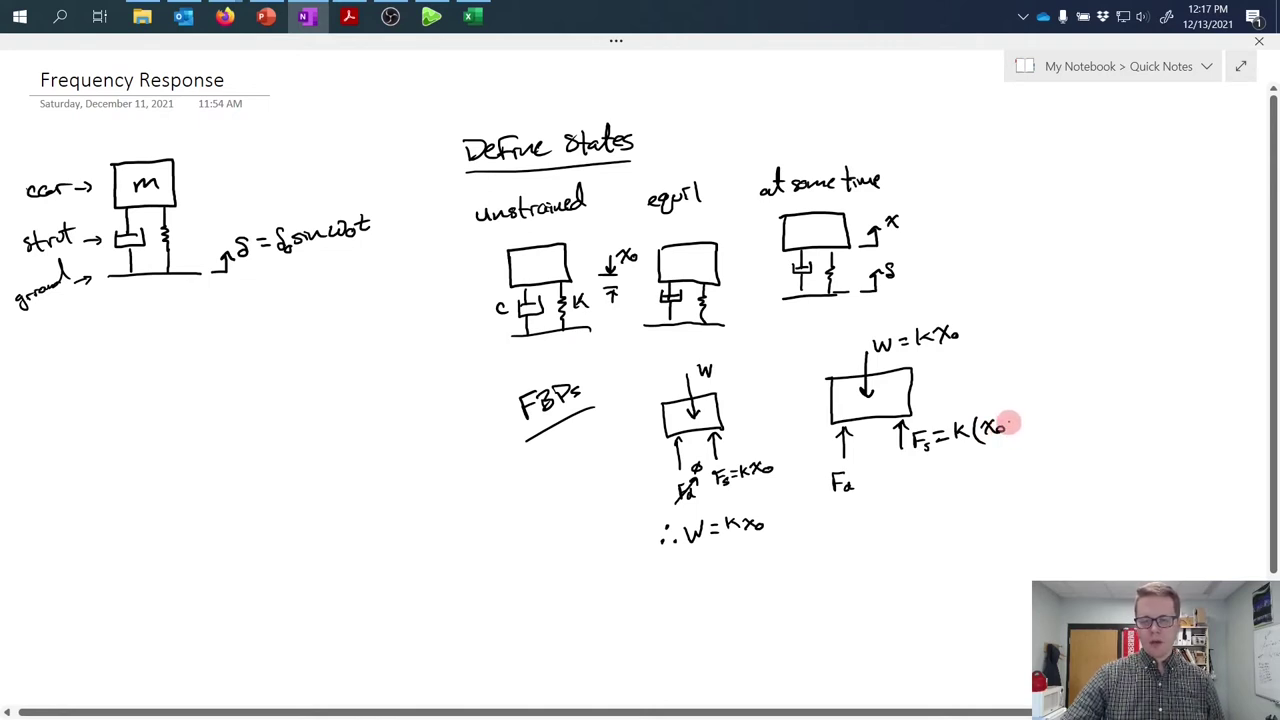
pyautogui.moveTo(1023, 417)
pyautogui.mouseDown()
pyautogui.moveTo(1034, 409)
pyautogui.moveTo(1040, 425)
pyautogui.mouseUp()
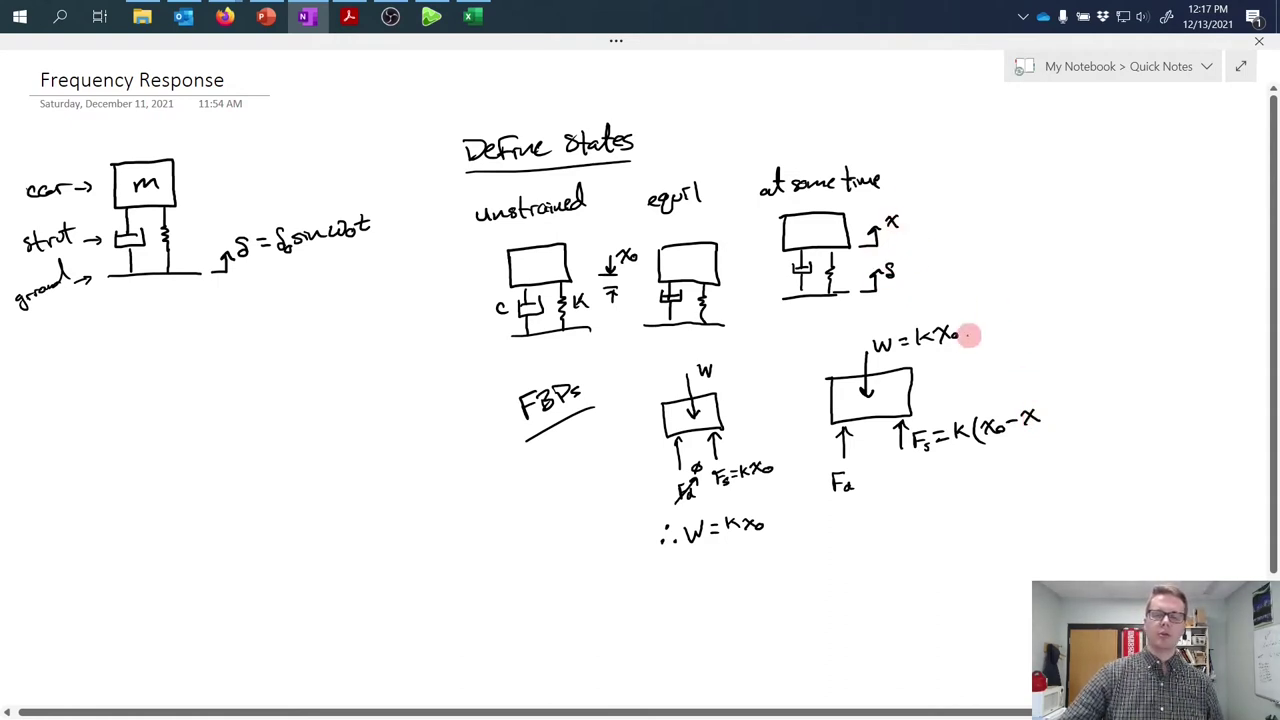
pyautogui.moveTo(1046, 412)
pyautogui.mouseDown()
pyautogui.moveTo(1074, 408)
pyautogui.moveTo(1088, 424)
pyautogui.mouseUp()
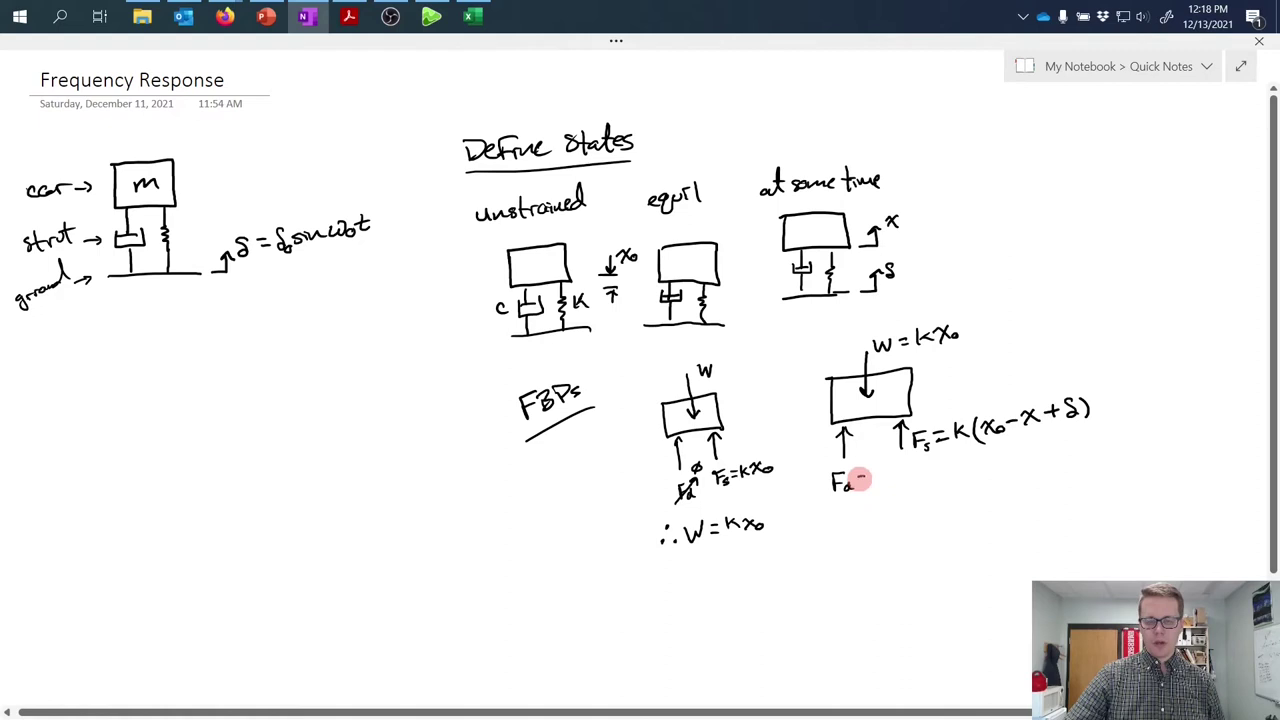
# Step: Write the damper force as Fd = c(δ̇ − ẋ), dotting δ and x for velocities
pyautogui.moveTo(858, 486); pyautogui.dragTo(891, 487)
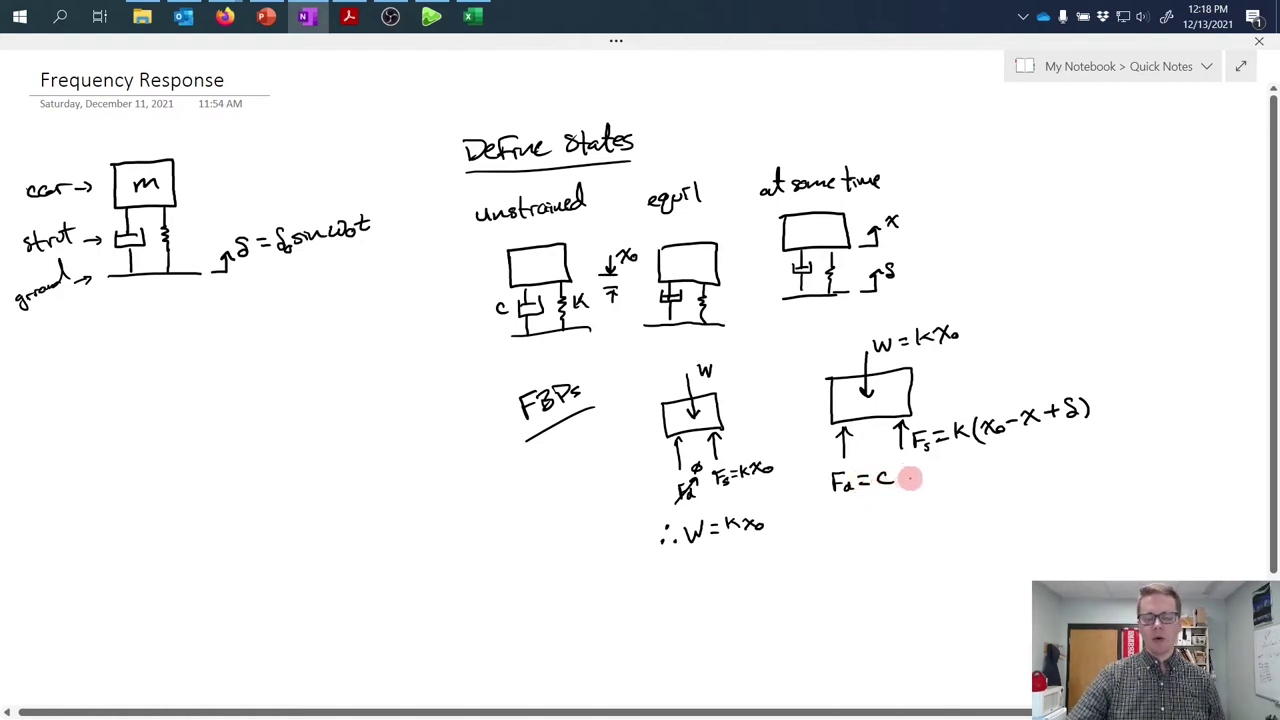
pyautogui.moveTo(904, 469)
pyautogui.mouseDown()
pyautogui.moveTo(905, 489)
pyautogui.moveTo(913, 462)
pyautogui.mouseUp()
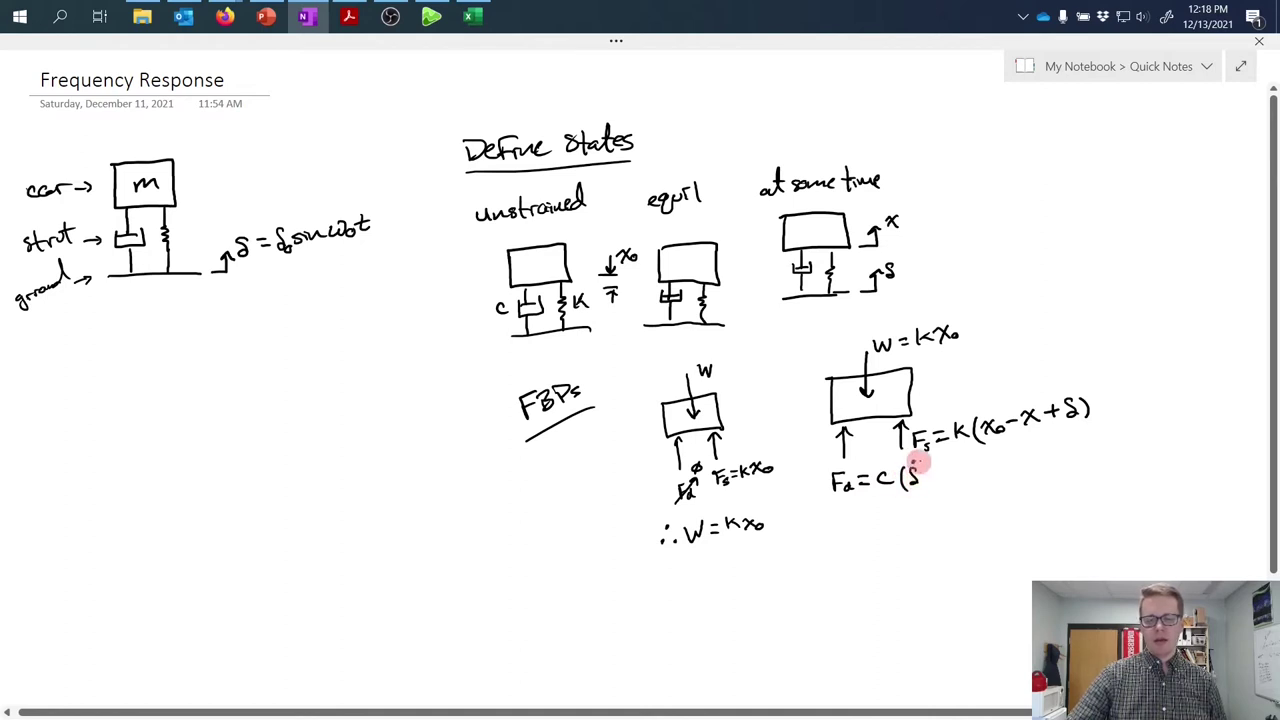
pyautogui.click(914, 460)
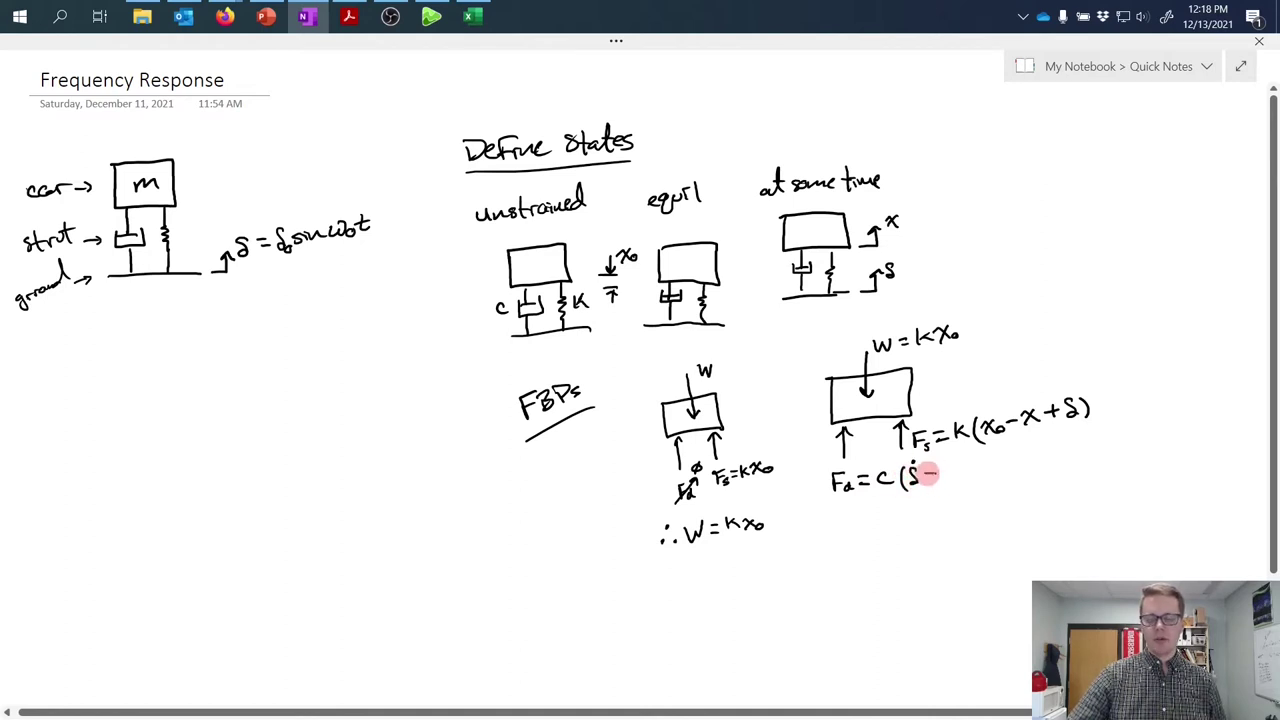
pyautogui.moveTo(940, 466); pyautogui.dragTo(955, 483)
pyautogui.moveTo(954, 466); pyautogui.dragTo(939, 483)
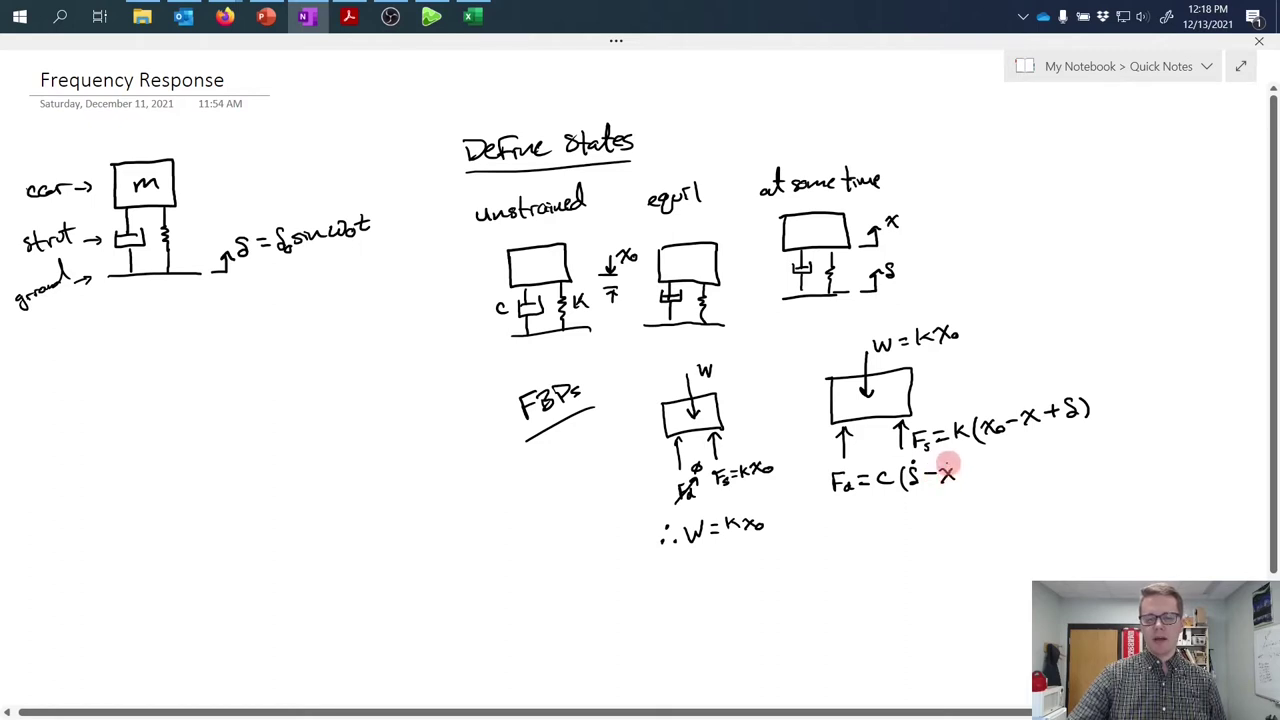
pyautogui.click(946, 462)
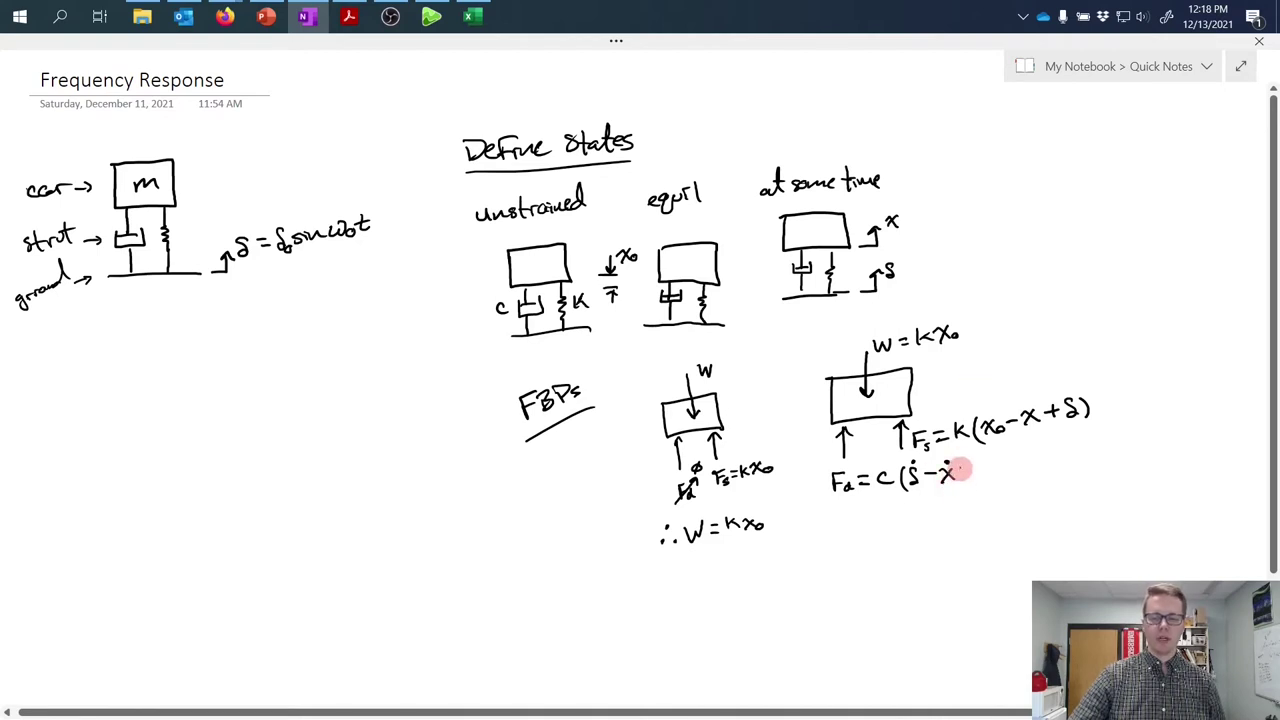
pyautogui.moveTo(960, 463); pyautogui.dragTo(964, 488)
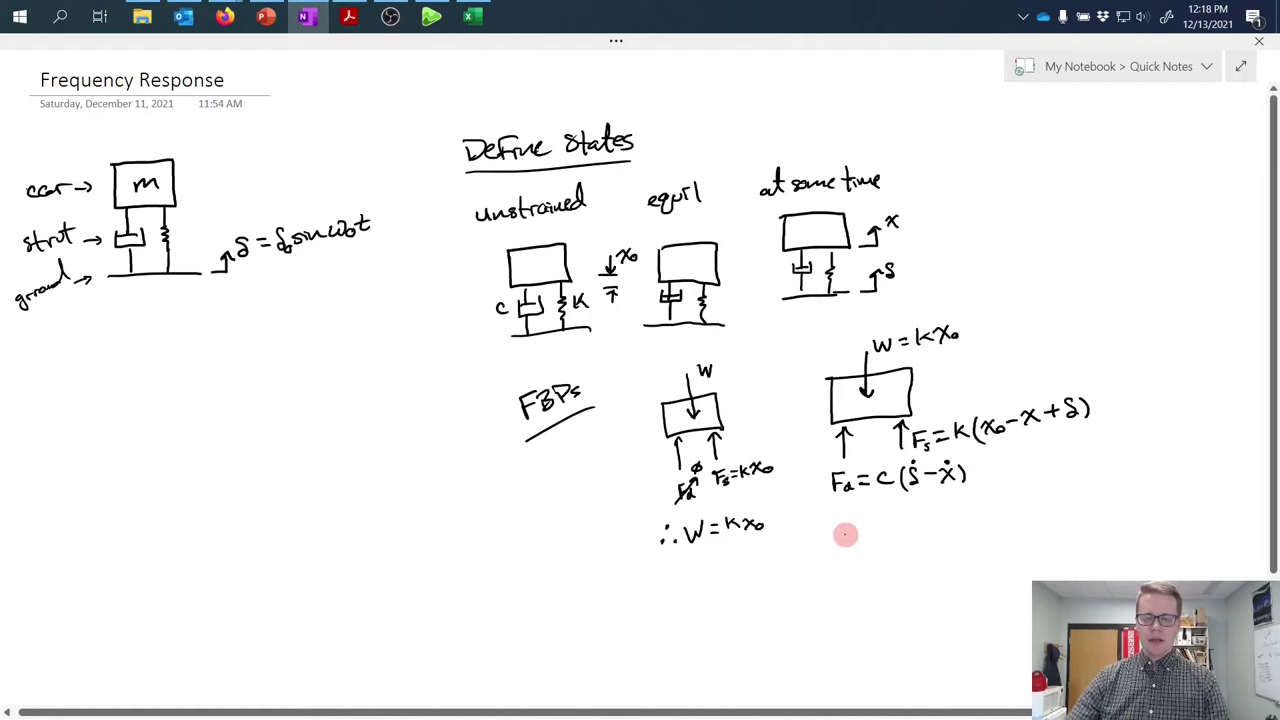
# Step: Write ΣFx = ma and below it −W + Fd + Fs = ma
pyautogui.moveTo(843, 523)
pyautogui.mouseDown()
pyautogui.moveTo(832, 542)
pyautogui.moveTo(931, 538)
pyautogui.mouseUp()
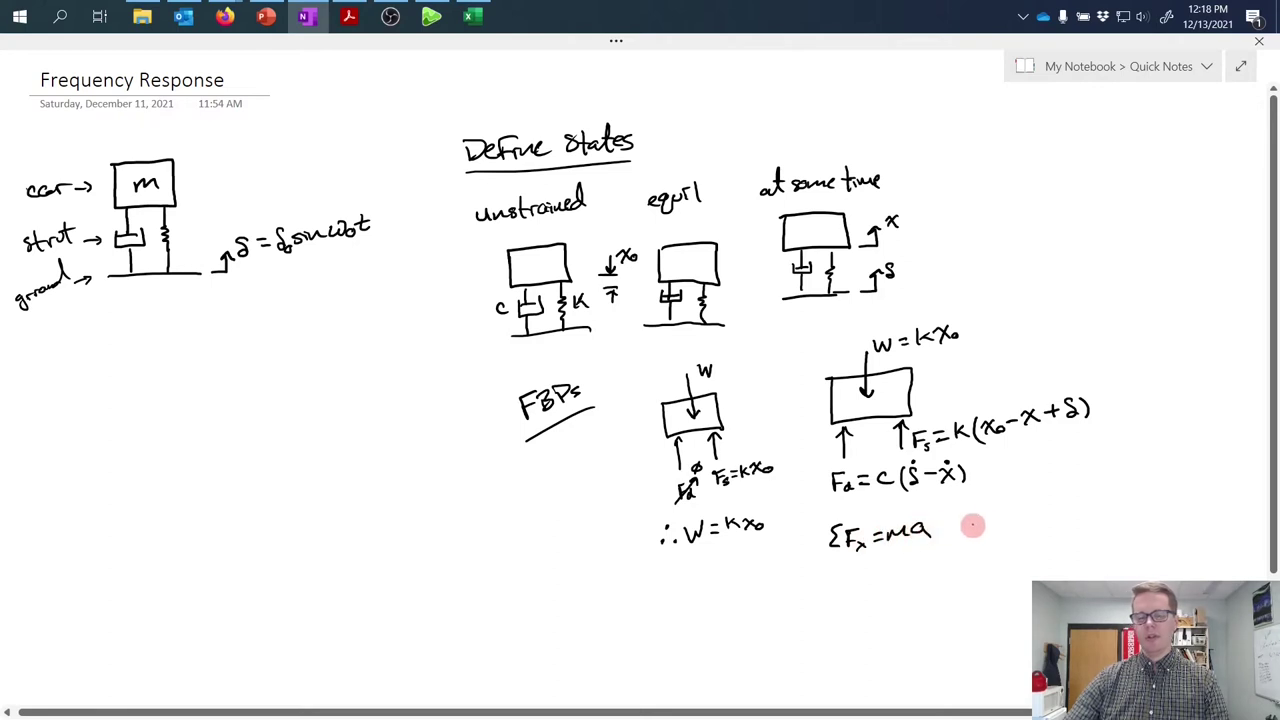
pyautogui.scroll(-4, 1077, 517)
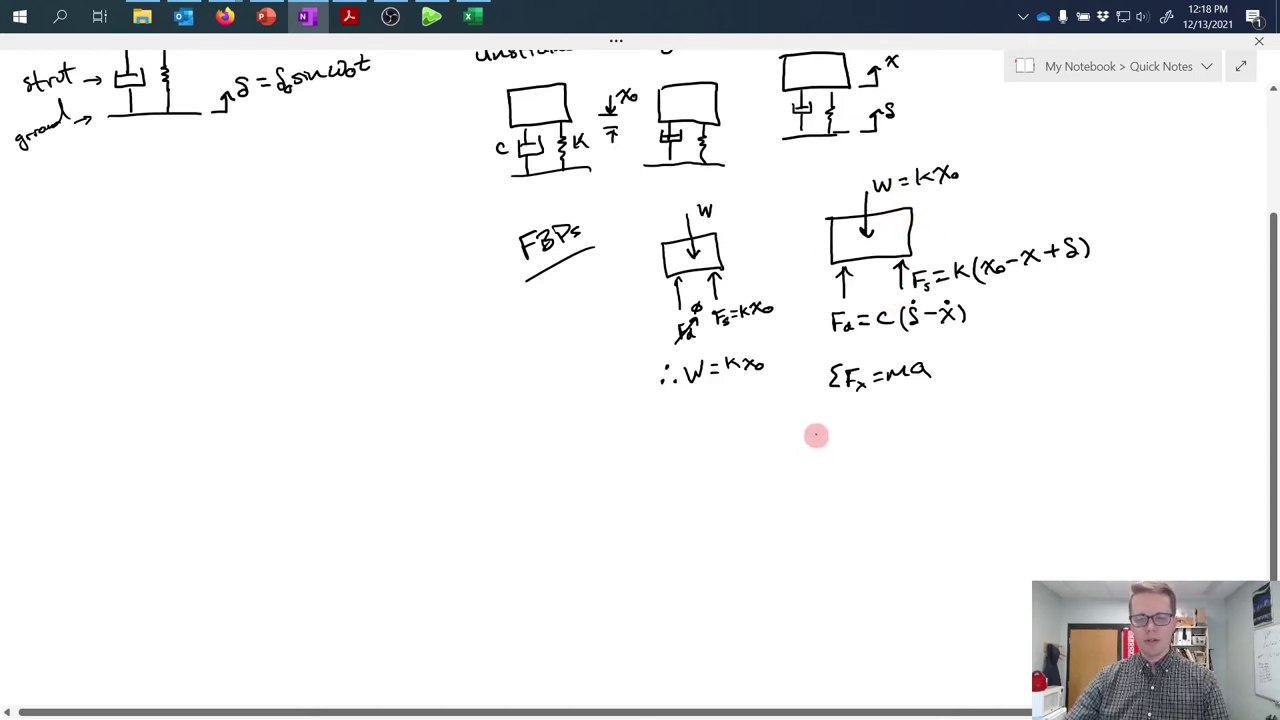
pyautogui.moveTo(816, 428)
pyautogui.mouseDown()
pyautogui.moveTo(865, 435)
pyautogui.moveTo(884, 421)
pyautogui.moveTo(888, 437)
pyautogui.moveTo(919, 419)
pyautogui.moveTo(1009, 414)
pyautogui.mouseUp()
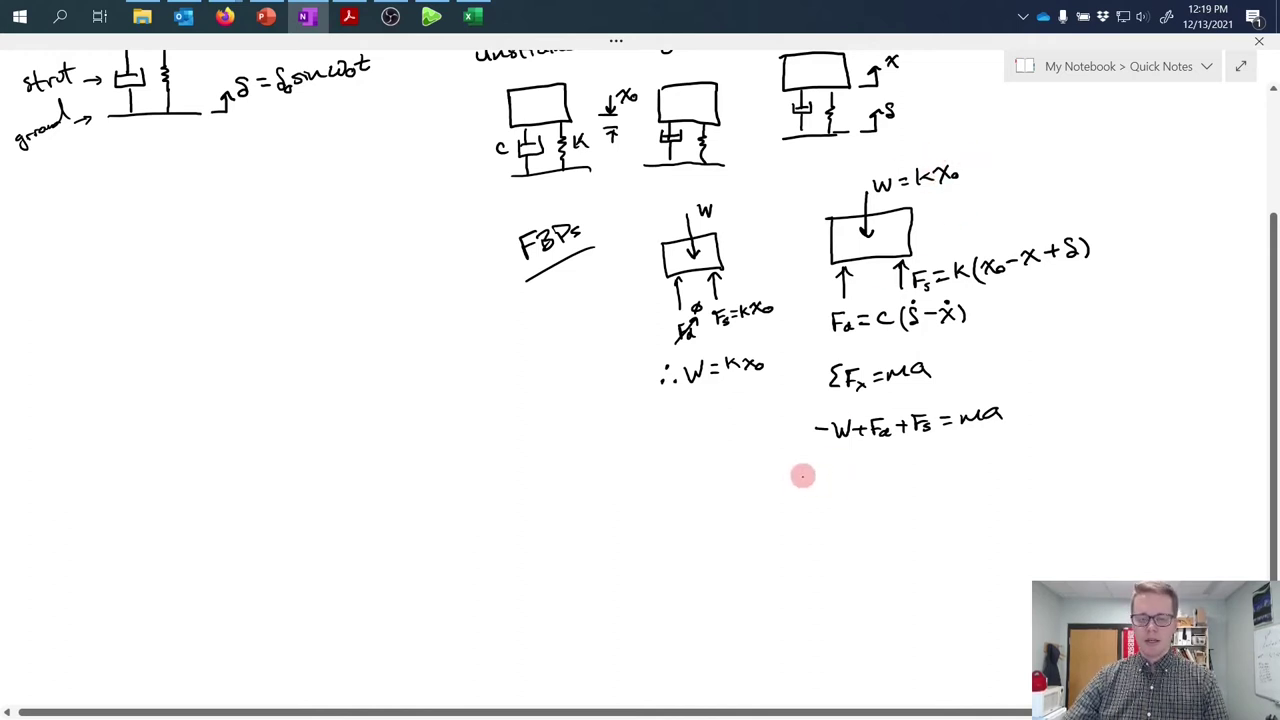
# Step: Expand the balance to −kx₀ + cδ̇ − cẋ + kx₀ − kx + kδ = mẍ
pyautogui.moveTo(806, 476); pyautogui.dragTo(879, 474)
pyautogui.moveTo(872, 467); pyautogui.dragTo(872, 481)
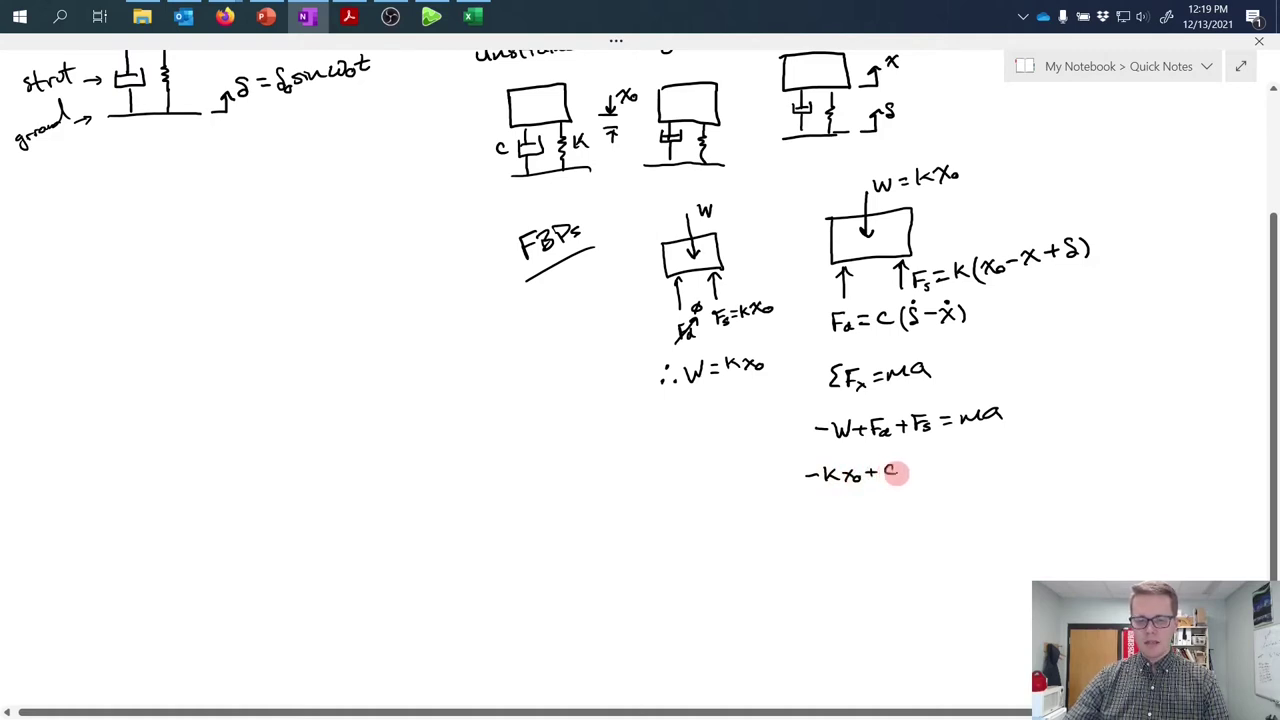
pyautogui.moveTo(906, 463)
pyautogui.mouseDown()
pyautogui.moveTo(899, 476)
pyautogui.moveTo(952, 476)
pyautogui.moveTo(941, 476)
pyautogui.mouseUp()
pyautogui.click(903, 456)
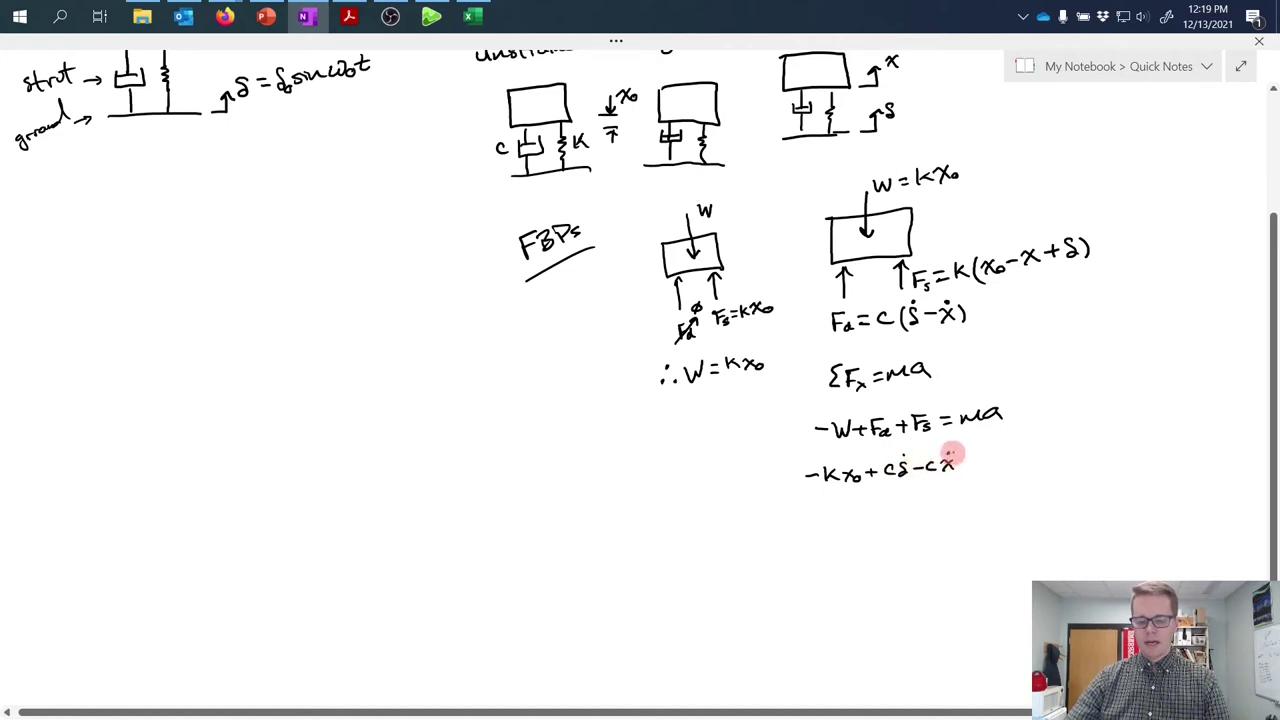
pyautogui.click(947, 456)
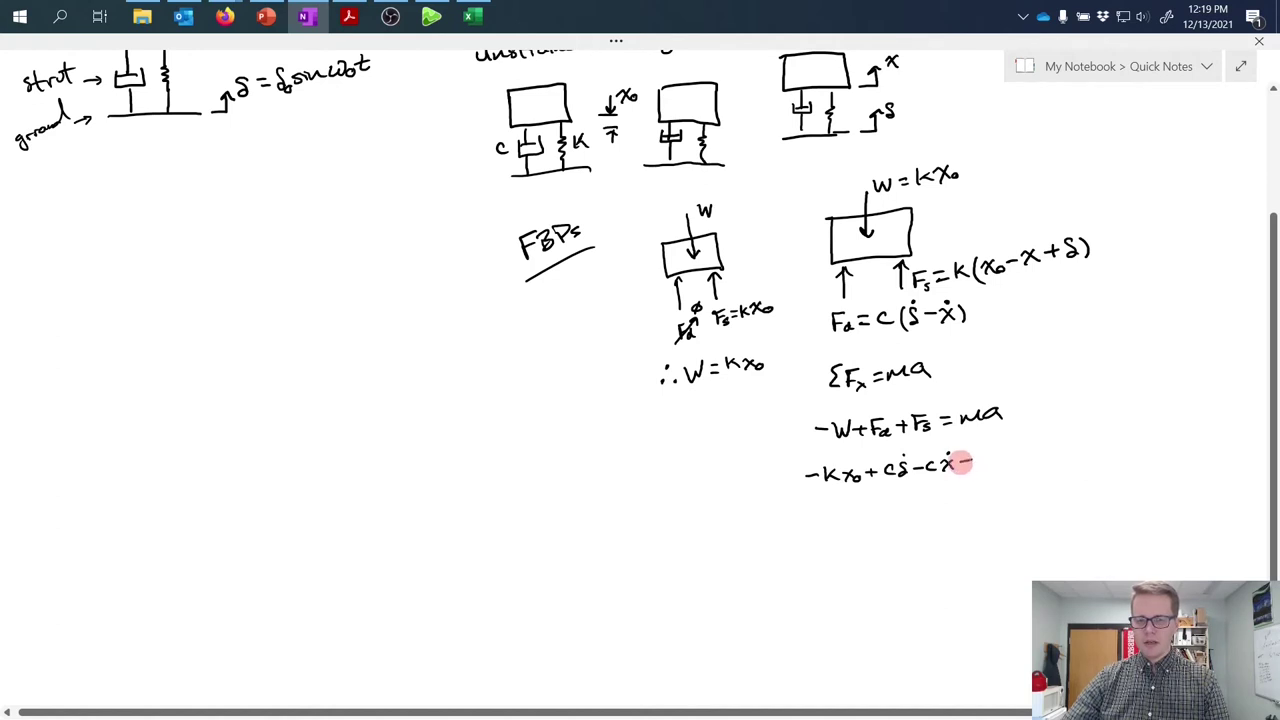
pyautogui.moveTo(966, 453)
pyautogui.mouseDown()
pyautogui.moveTo(966, 472)
pyautogui.moveTo(983, 472)
pyautogui.mouseUp()
pyautogui.moveTo(995, 450)
pyautogui.mouseDown()
pyautogui.moveTo(996, 472)
pyautogui.moveTo(1013, 469)
pyautogui.mouseUp()
pyautogui.moveTo(1013, 452)
pyautogui.mouseDown()
pyautogui.moveTo(1001, 470)
pyautogui.moveTo(1046, 463)
pyautogui.mouseUp()
pyautogui.moveTo(1056, 445)
pyautogui.mouseDown()
pyautogui.moveTo(1048, 455)
pyautogui.moveTo(1074, 461)
pyautogui.mouseUp()
pyautogui.moveTo(1074, 447)
pyautogui.mouseDown()
pyautogui.moveTo(1061, 461)
pyautogui.moveTo(1090, 452)
pyautogui.mouseUp()
pyautogui.moveTo(1082, 444)
pyautogui.mouseDown()
pyautogui.moveTo(1082, 460)
pyautogui.moveTo(1110, 458)
pyautogui.moveTo(1122, 436)
pyautogui.moveTo(1176, 432)
pyautogui.moveTo(1177, 420)
pyautogui.mouseUp()
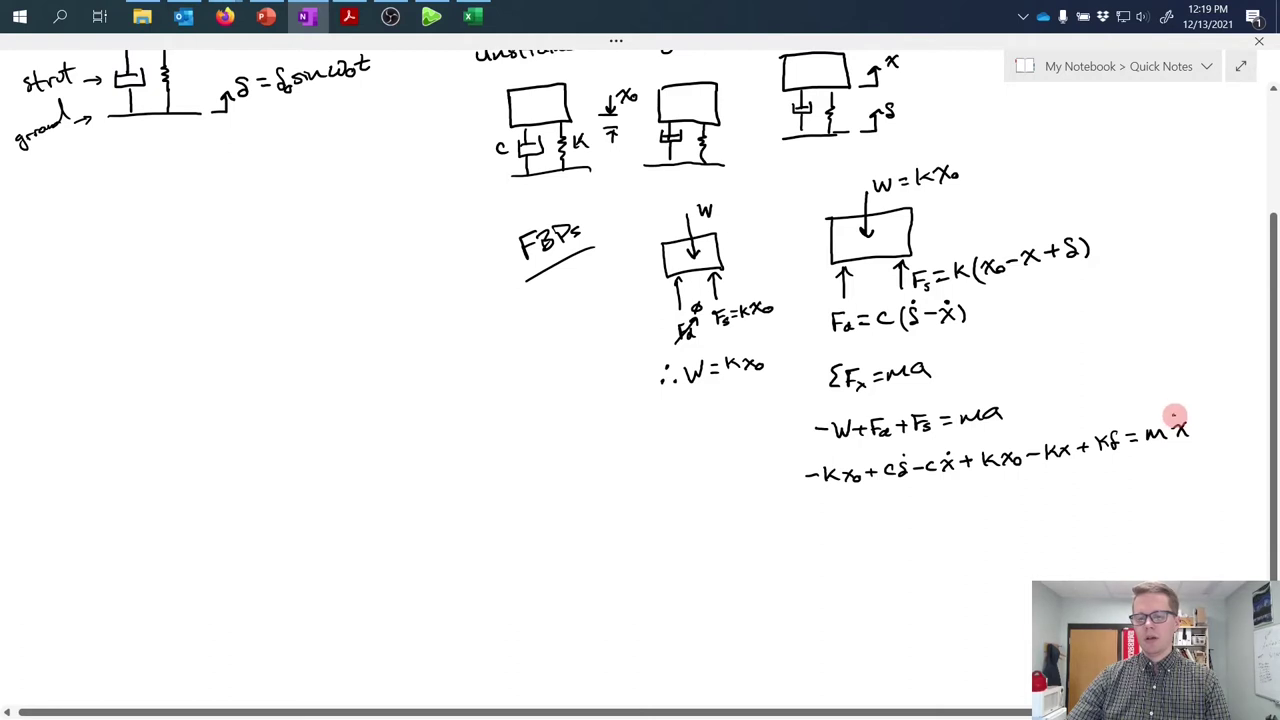
pyautogui.click(1182, 416)
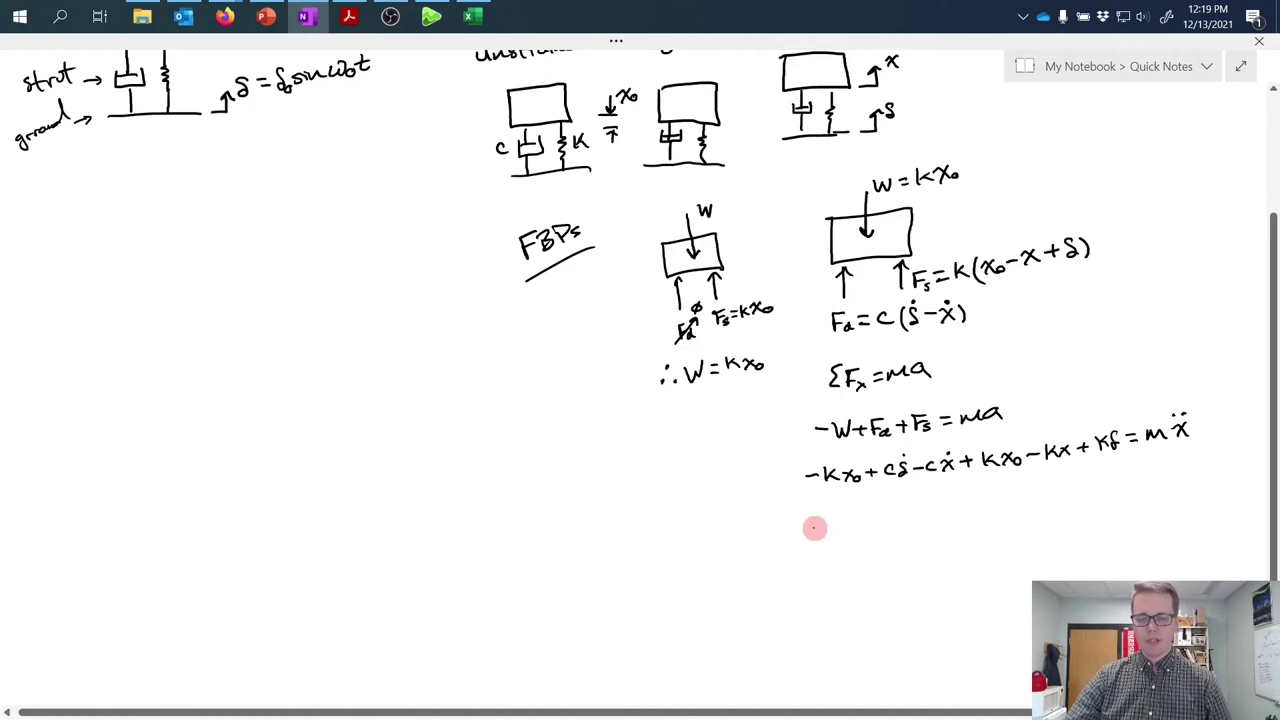
# Step: Rewrite the balance as mẍ + cẋ + kx = cδ̇ + kδ
pyautogui.moveTo(809, 522)
pyautogui.mouseDown()
pyautogui.moveTo(868, 525)
pyautogui.moveTo(886, 511)
pyautogui.moveTo(930, 523)
pyautogui.mouseUp()
pyautogui.moveTo(933, 510)
pyautogui.mouseDown()
pyautogui.moveTo(945, 522)
pyautogui.moveTo(933, 523)
pyautogui.moveTo(985, 514)
pyautogui.mouseUp()
pyautogui.click(992, 492)
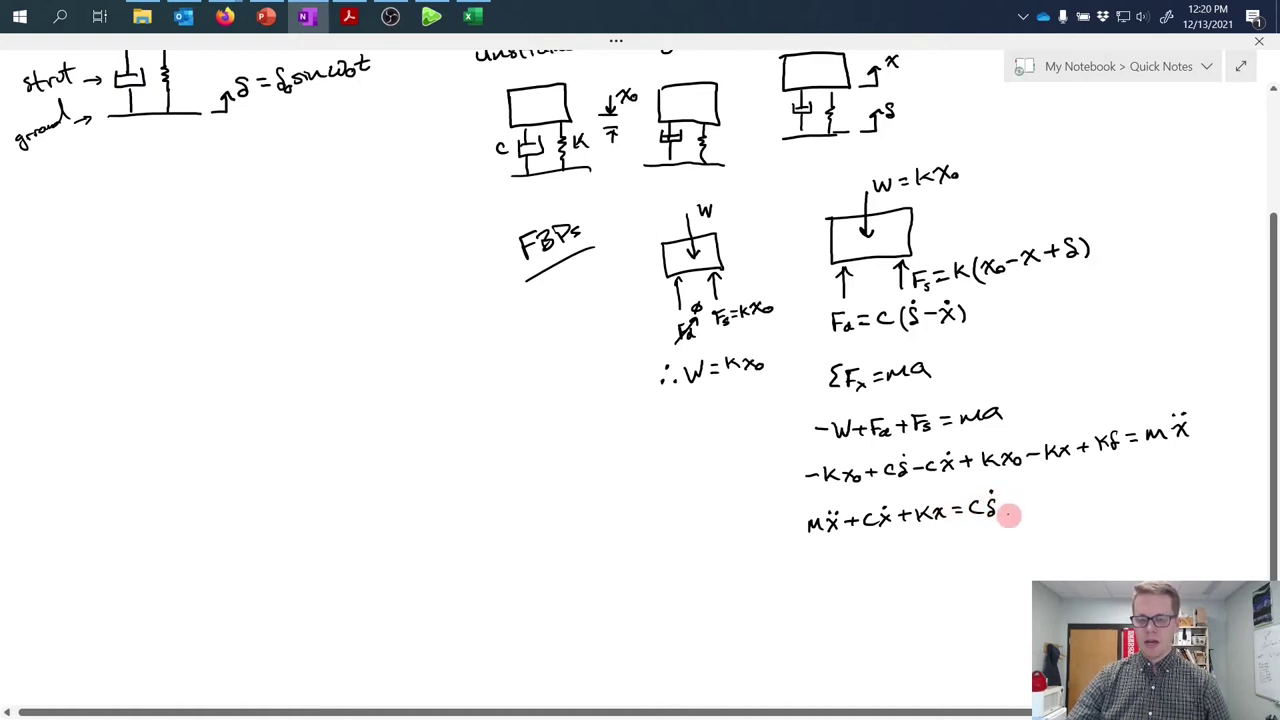
pyautogui.moveTo(1001, 506); pyautogui.dragTo(1050, 510)
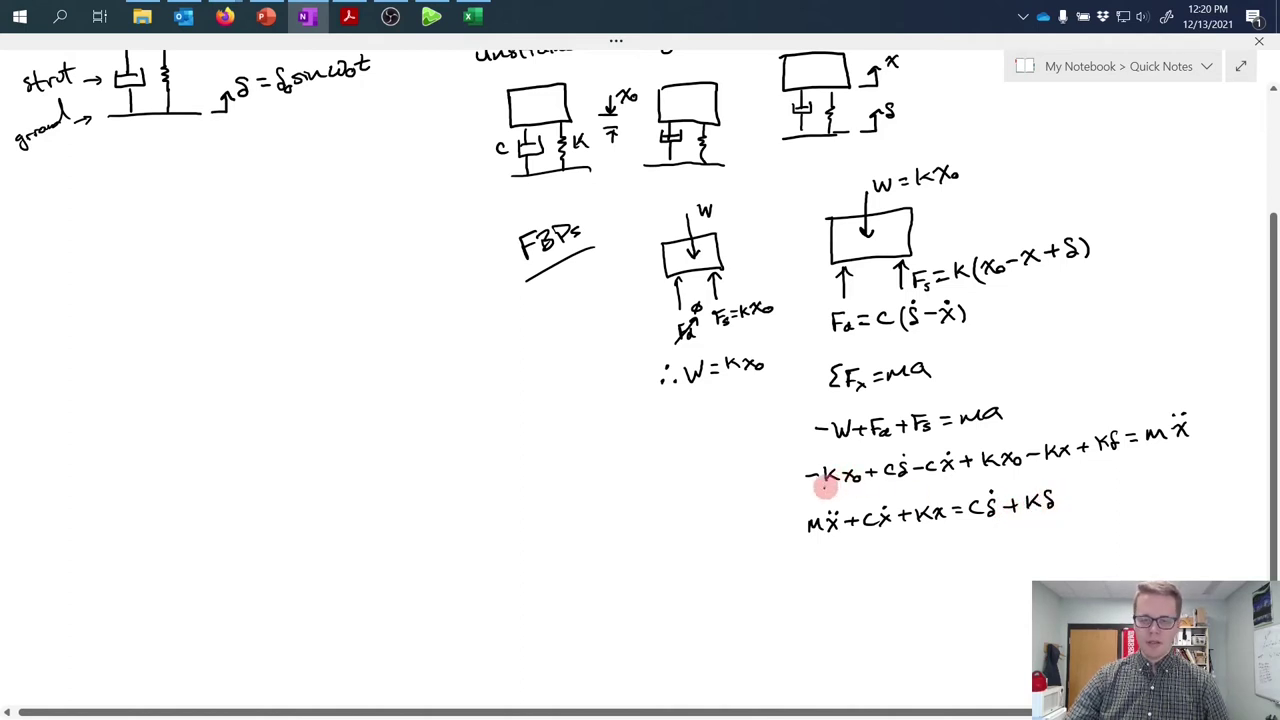
# Step: Cross out the cancelling kx₀ terms and annotate '2nd order differential equation'
pyautogui.moveTo(824, 487); pyautogui.dragTo(862, 465)
pyautogui.moveTo(988, 473); pyautogui.dragTo(1020, 443)
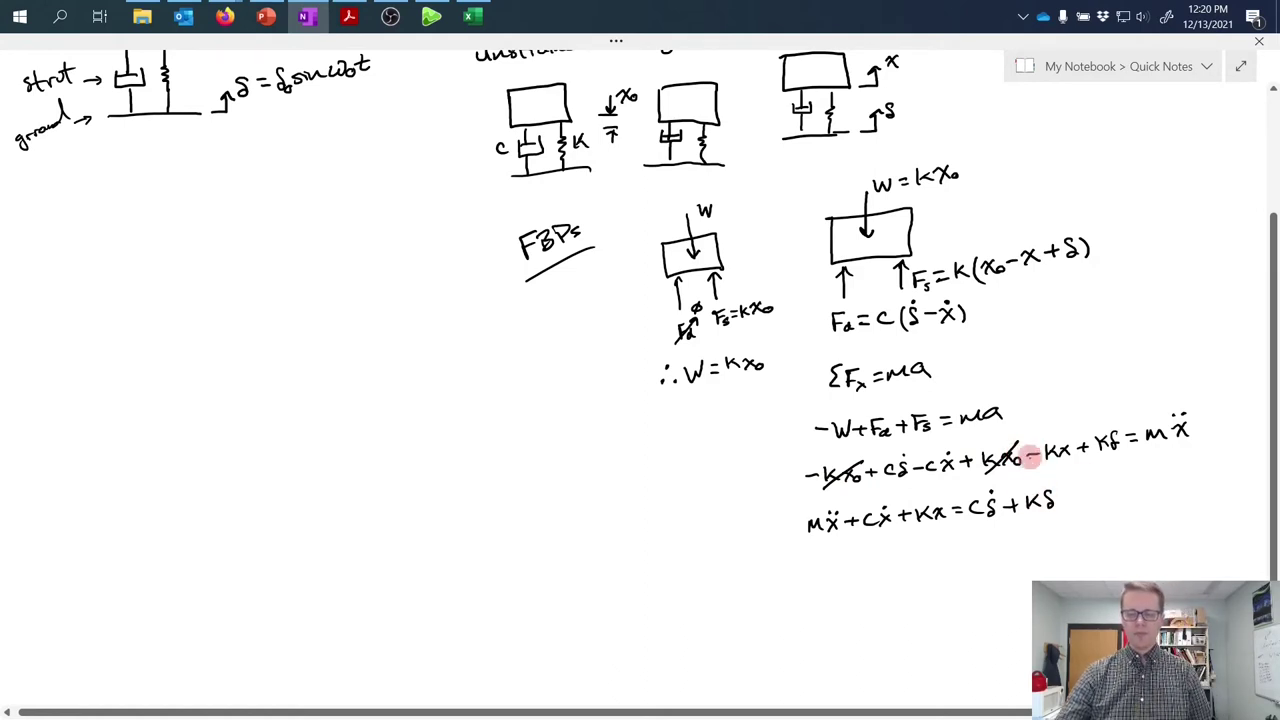
pyautogui.moveTo(1093, 479); pyautogui.dragTo(1180, 472)
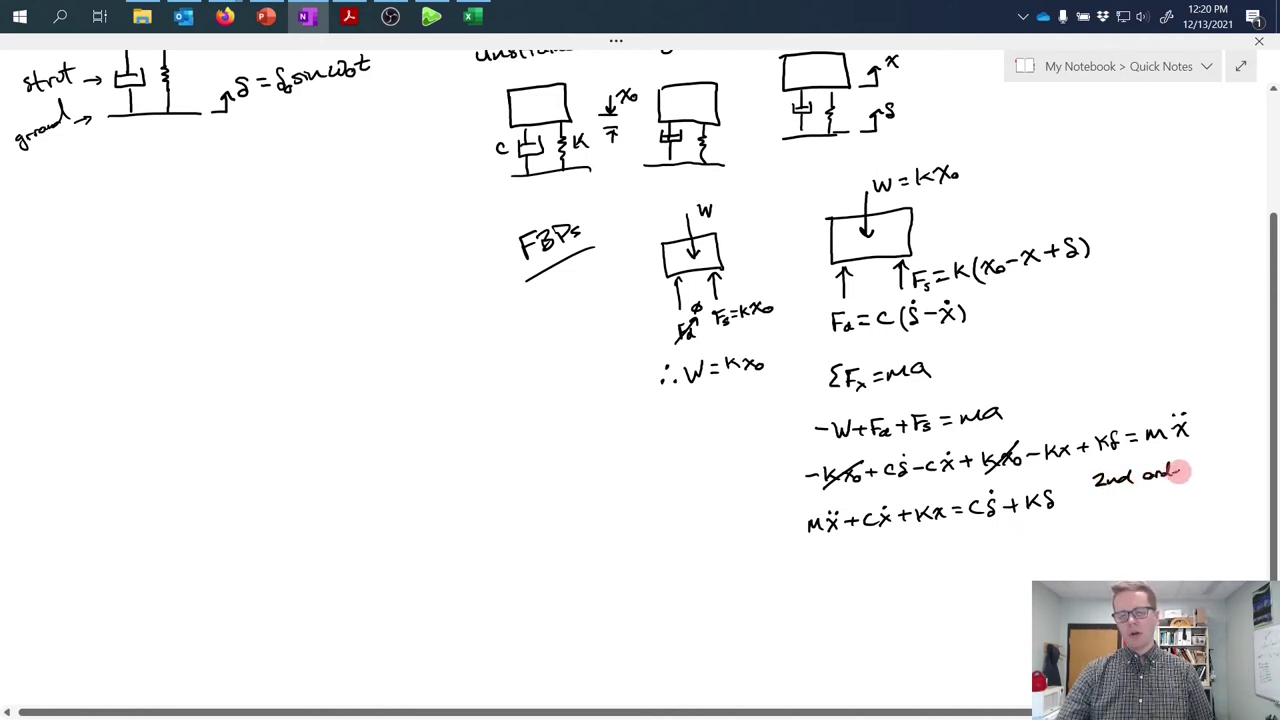
pyautogui.moveTo(1097, 509)
pyautogui.mouseDown()
pyautogui.moveTo(1184, 499)
pyautogui.moveTo(1136, 524)
pyautogui.moveTo(1207, 511)
pyautogui.mouseUp()
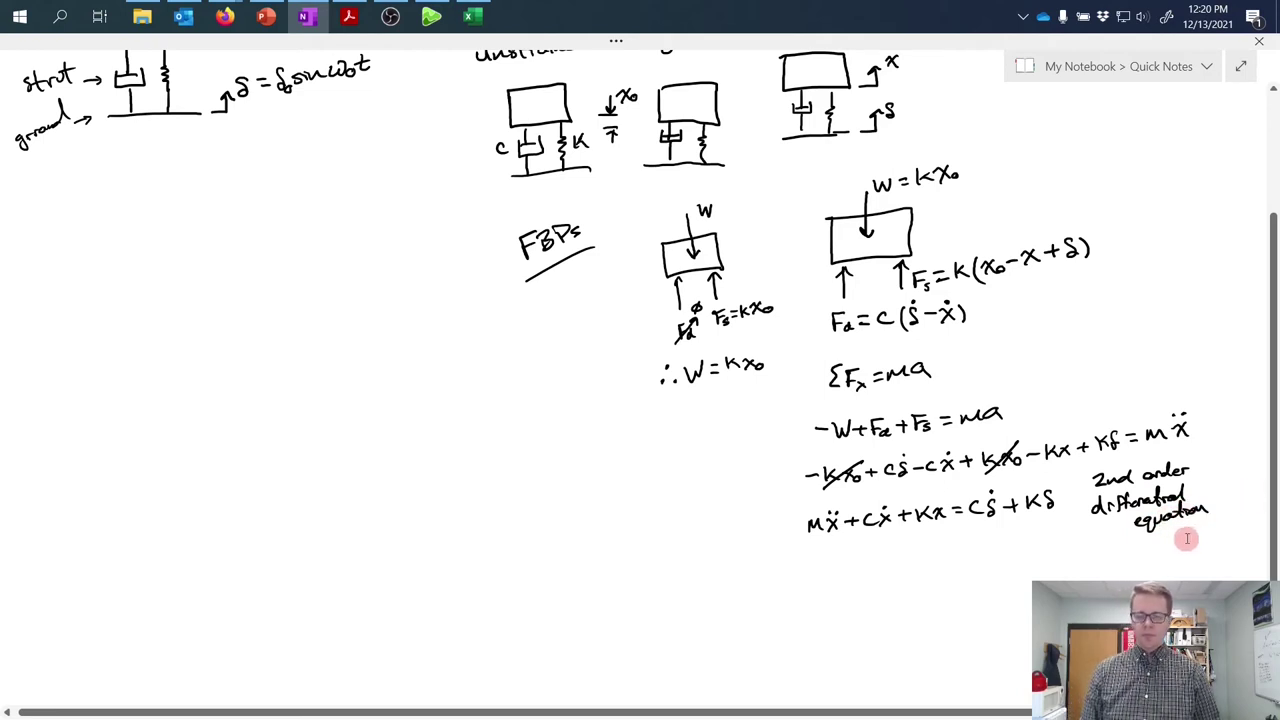
# Step: Handwrite the heading 'steady-state solution:' below the equations
pyautogui.scroll(-6, 900, 400)
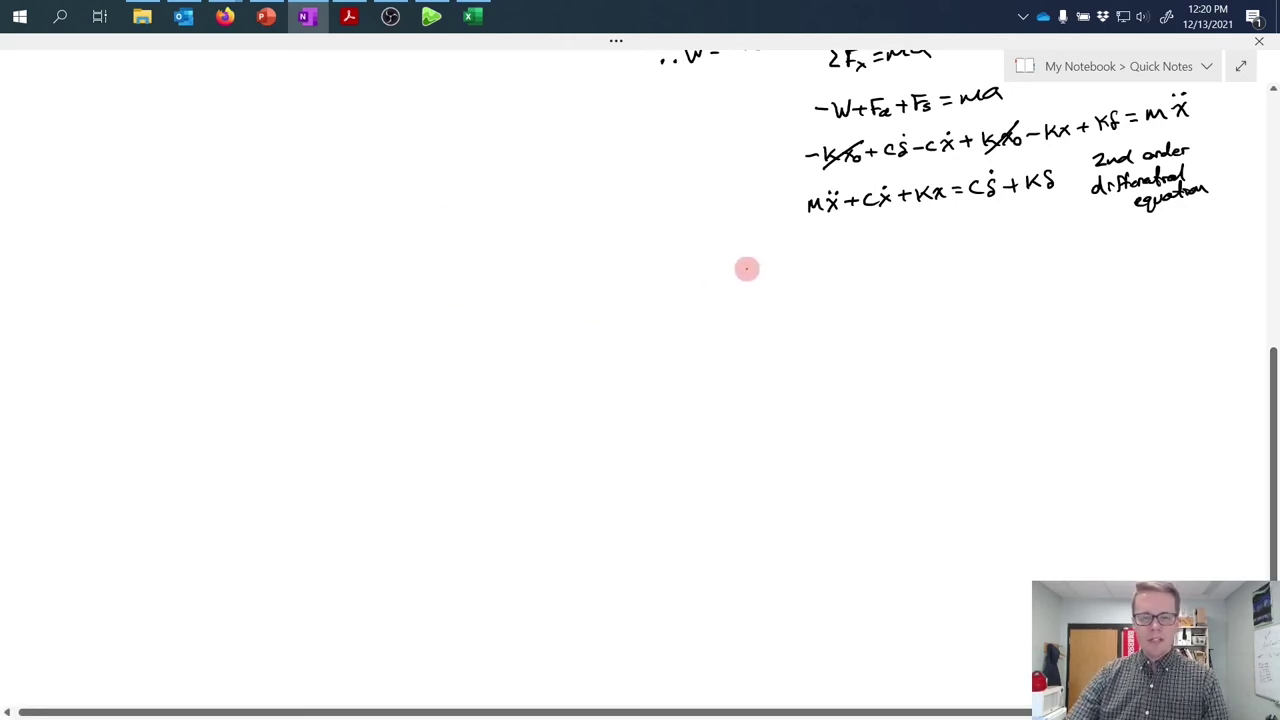
pyautogui.moveTo(751, 266)
pyautogui.mouseDown()
pyautogui.moveTo(738, 283)
pyautogui.moveTo(758, 281)
pyautogui.mouseUp()
pyautogui.moveTo(747, 271); pyautogui.dragTo(776, 278)
pyautogui.moveTo(784, 268)
pyautogui.mouseDown()
pyautogui.moveTo(817, 268)
pyautogui.moveTo(872, 258)
pyautogui.mouseUp()
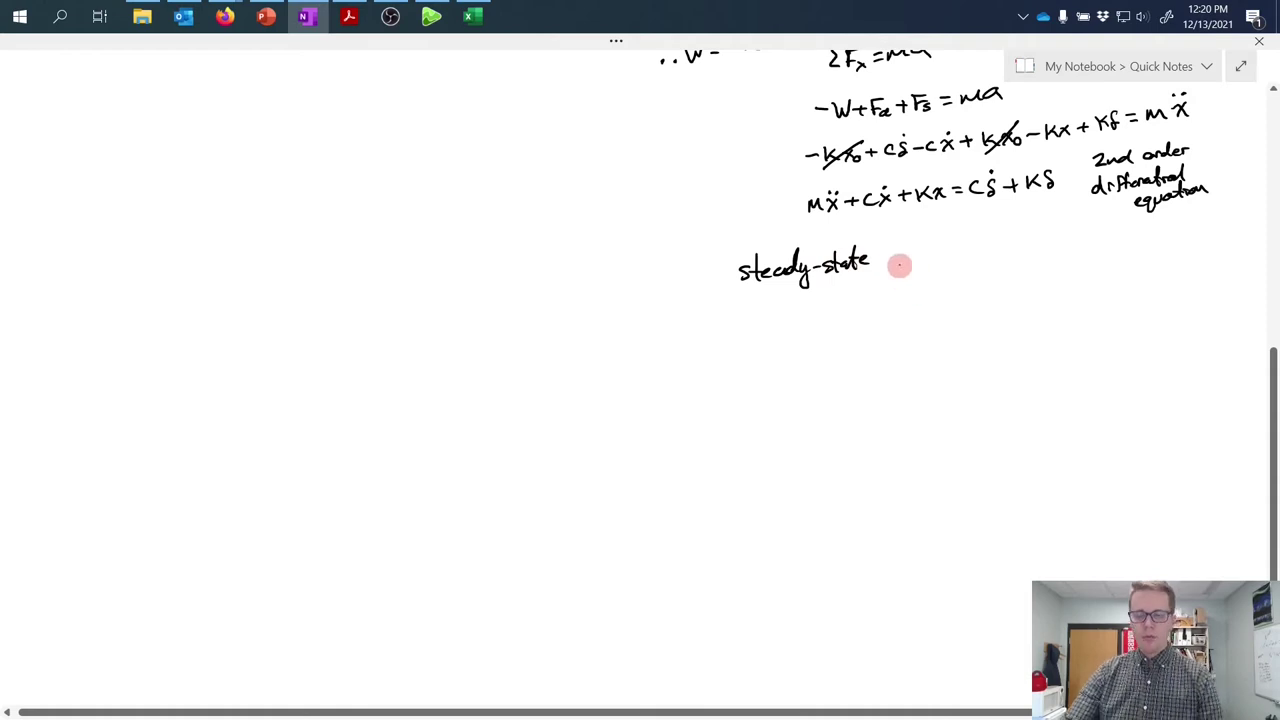
pyautogui.moveTo(889, 255); pyautogui.dragTo(970, 250)
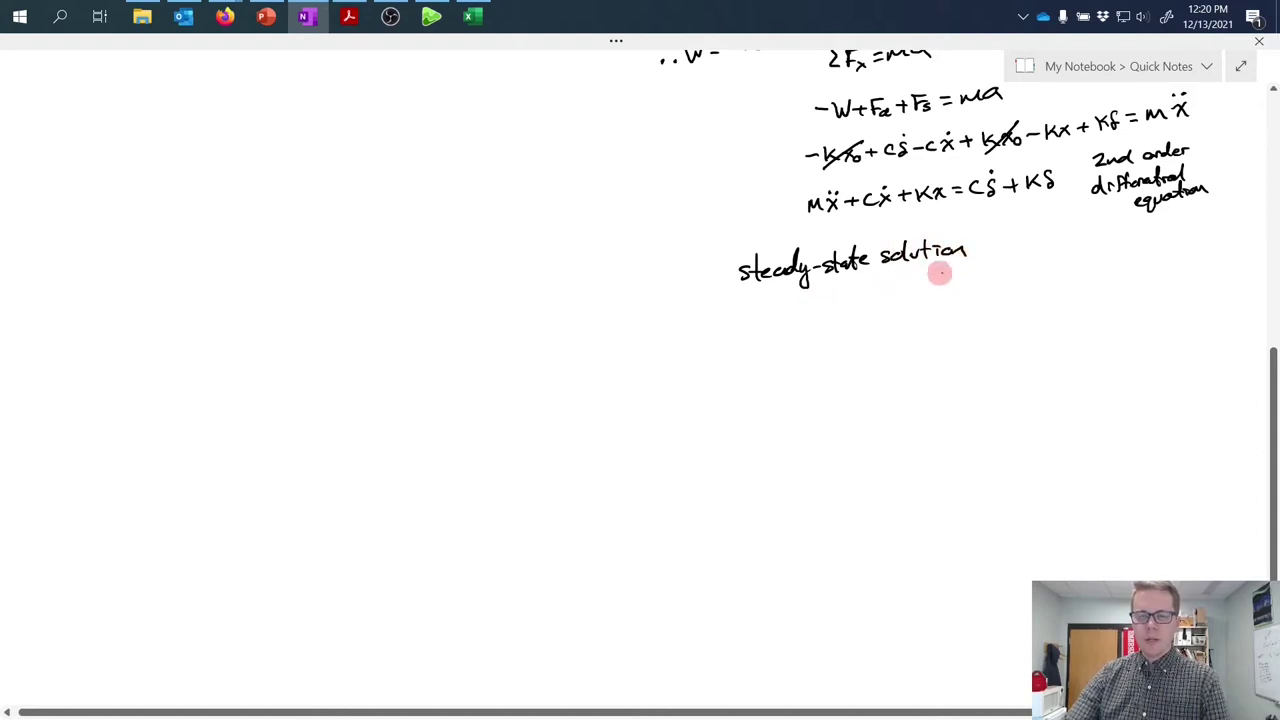
pyautogui.click(975, 246)
pyautogui.click(975, 256)
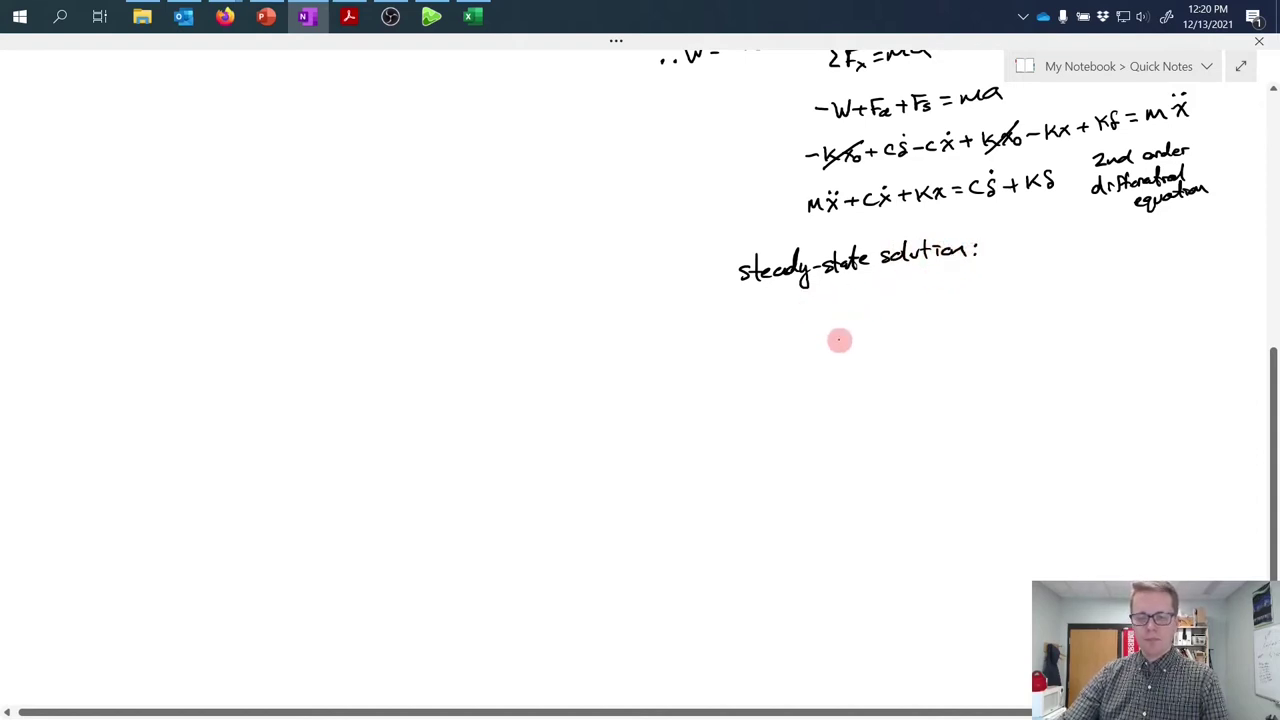
# Step: Write x = A sin(ωot + φ) beneath the heading
pyautogui.moveTo(829, 322)
pyautogui.mouseDown()
pyautogui.moveTo(849, 344)
pyautogui.moveTo(830, 345)
pyautogui.mouseUp()
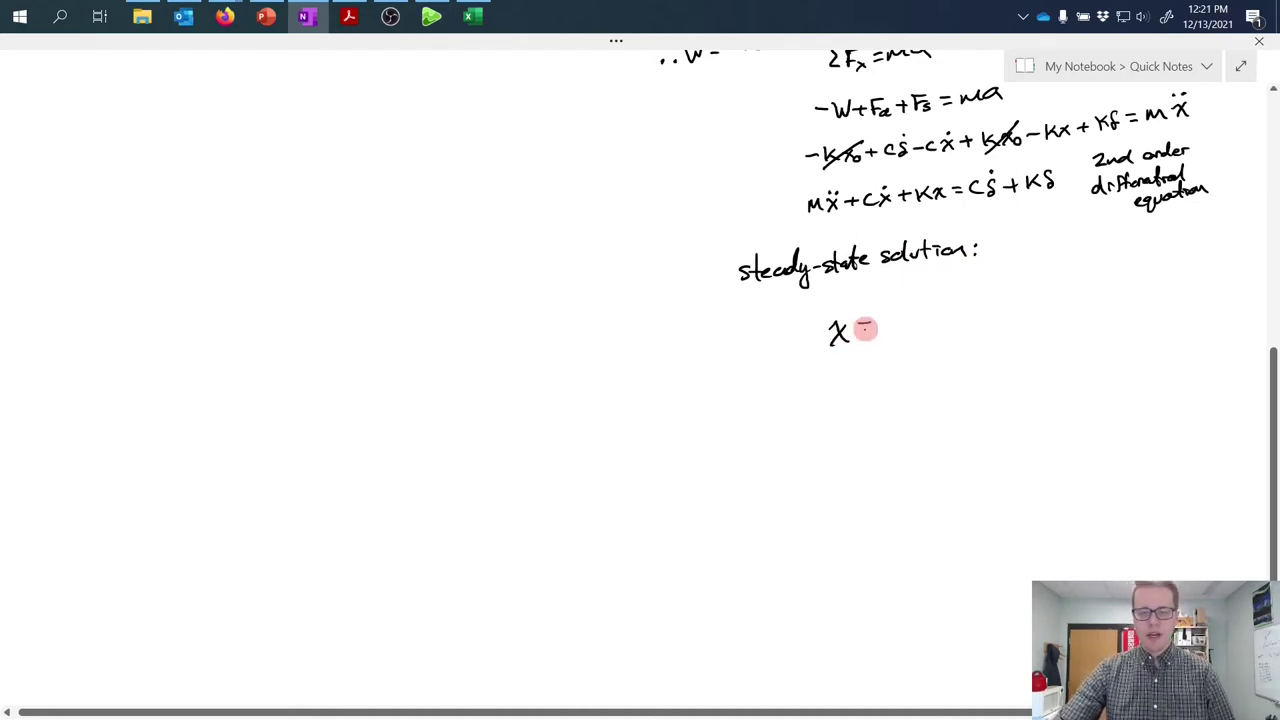
pyautogui.moveTo(858, 326); pyautogui.dragTo(871, 325)
pyautogui.moveTo(858, 334)
pyautogui.mouseDown()
pyautogui.moveTo(893, 308)
pyautogui.moveTo(903, 338)
pyautogui.mouseUp()
pyautogui.moveTo(886, 328)
pyautogui.mouseDown()
pyautogui.moveTo(955, 322)
pyautogui.moveTo(964, 334)
pyautogui.moveTo(1044, 309)
pyautogui.mouseUp()
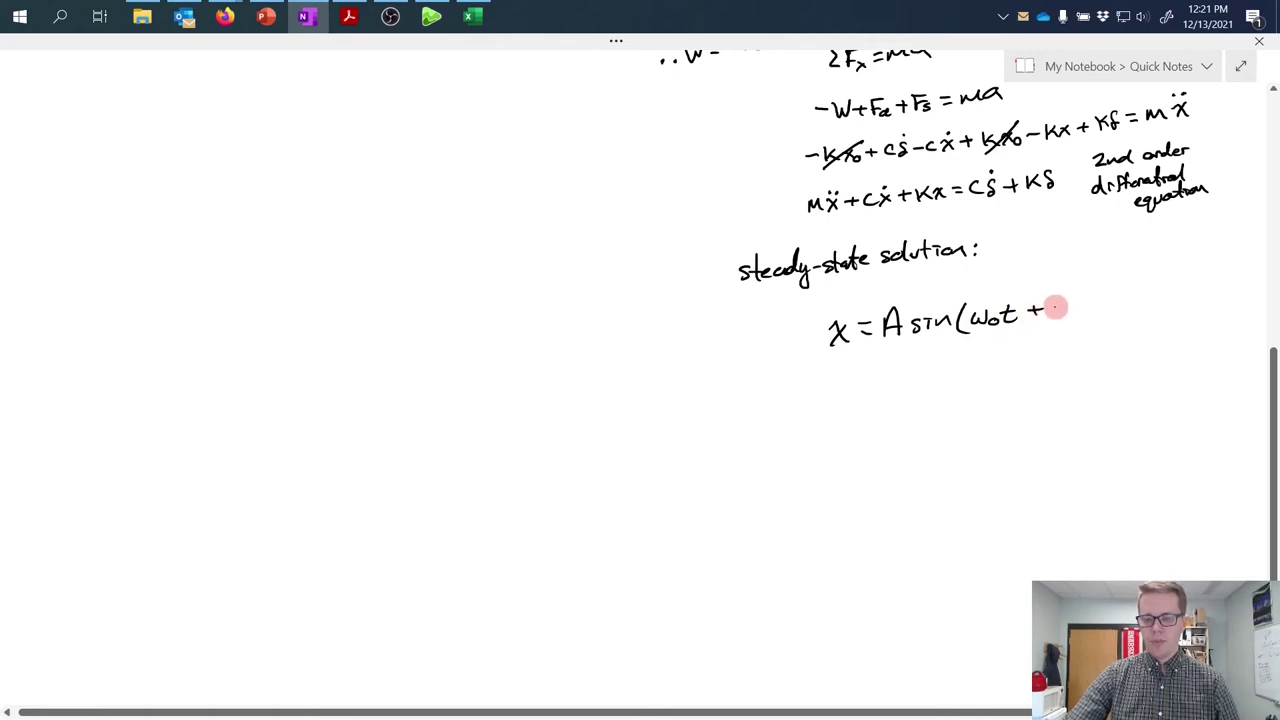
pyautogui.moveTo(1058, 304)
pyautogui.mouseDown()
pyautogui.moveTo(1071, 297)
pyautogui.moveTo(1089, 315)
pyautogui.mouseUp()
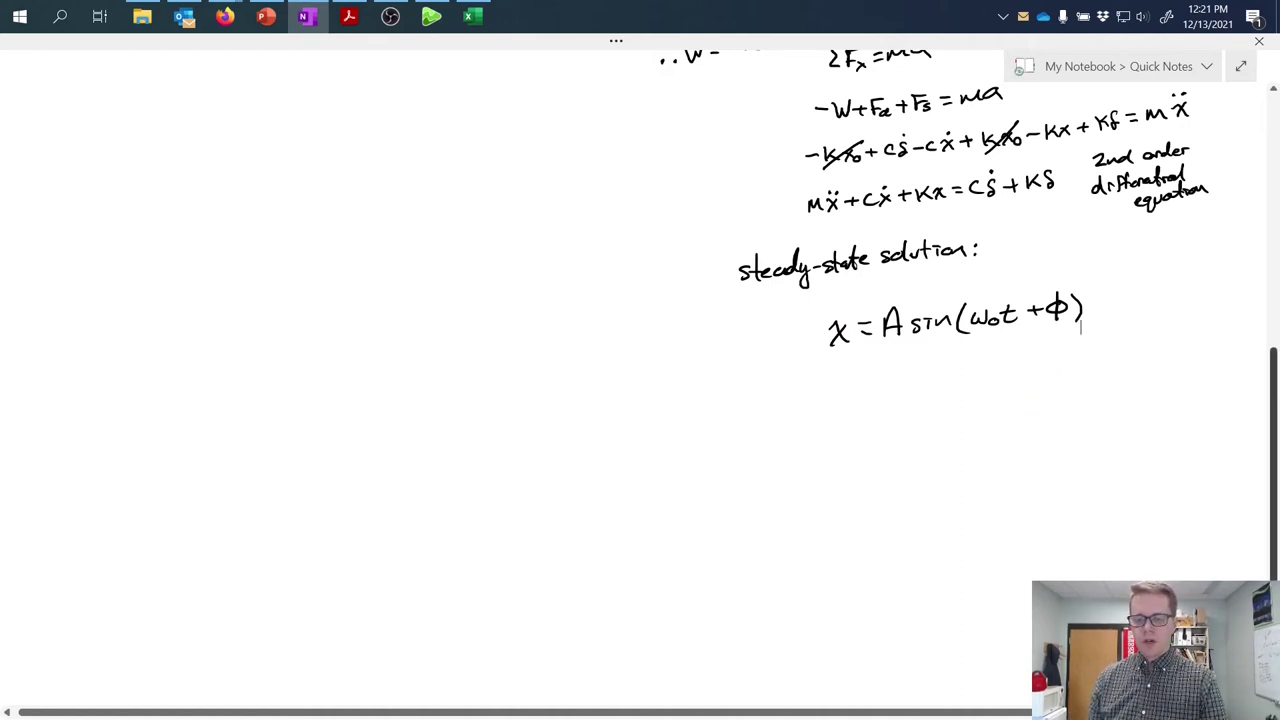
# Step: Write MF = |x|/|δ| on the page below the solution
pyautogui.scroll(-3, 900, 300)
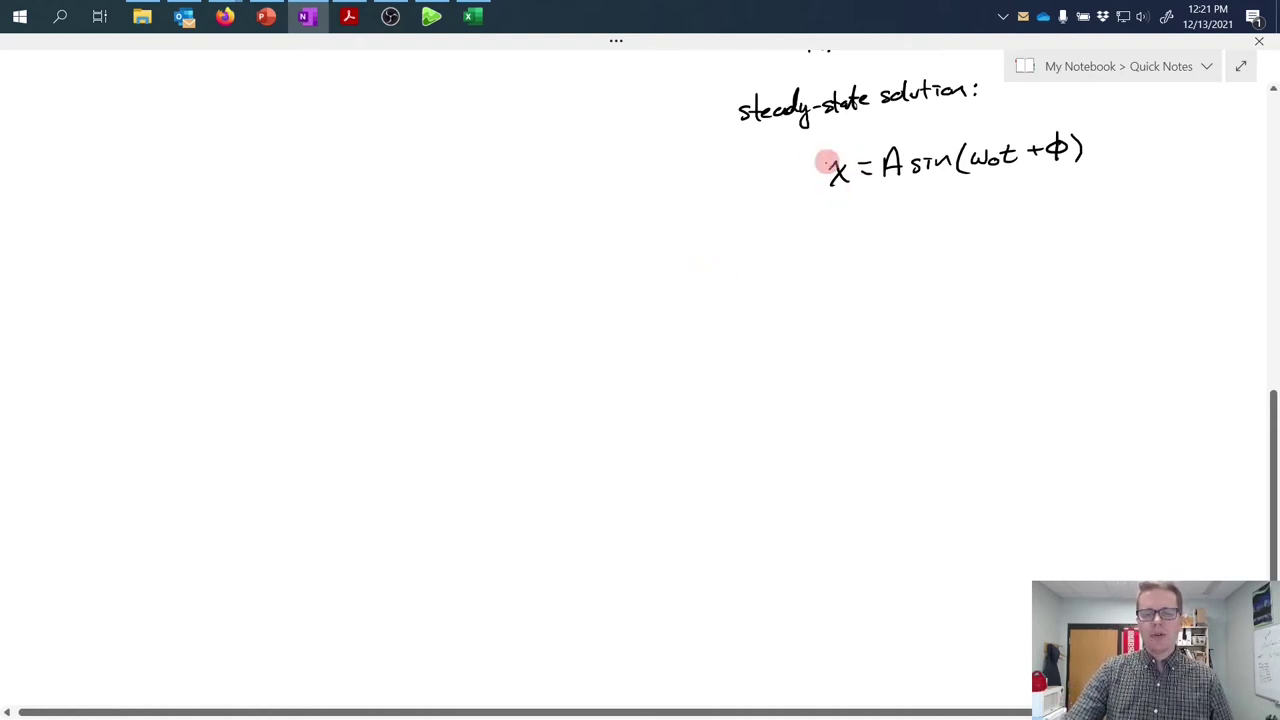
pyautogui.moveTo(668, 270)
pyautogui.mouseDown()
pyautogui.moveTo(669, 300)
pyautogui.moveTo(728, 311)
pyautogui.moveTo(674, 344)
pyautogui.moveTo(714, 331)
pyautogui.moveTo(712, 346)
pyautogui.mouseUp()
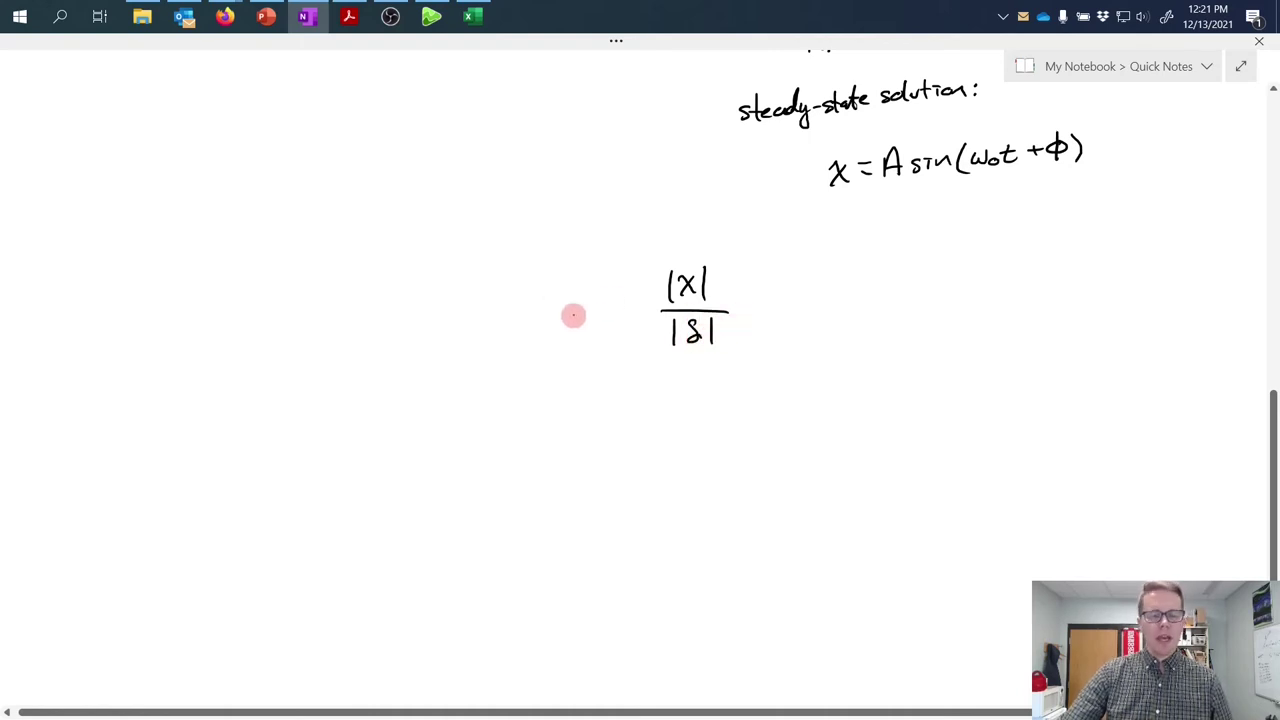
pyautogui.moveTo(590, 311)
pyautogui.mouseDown()
pyautogui.moveTo(620, 300)
pyautogui.moveTo(647, 316)
pyautogui.mouseUp()
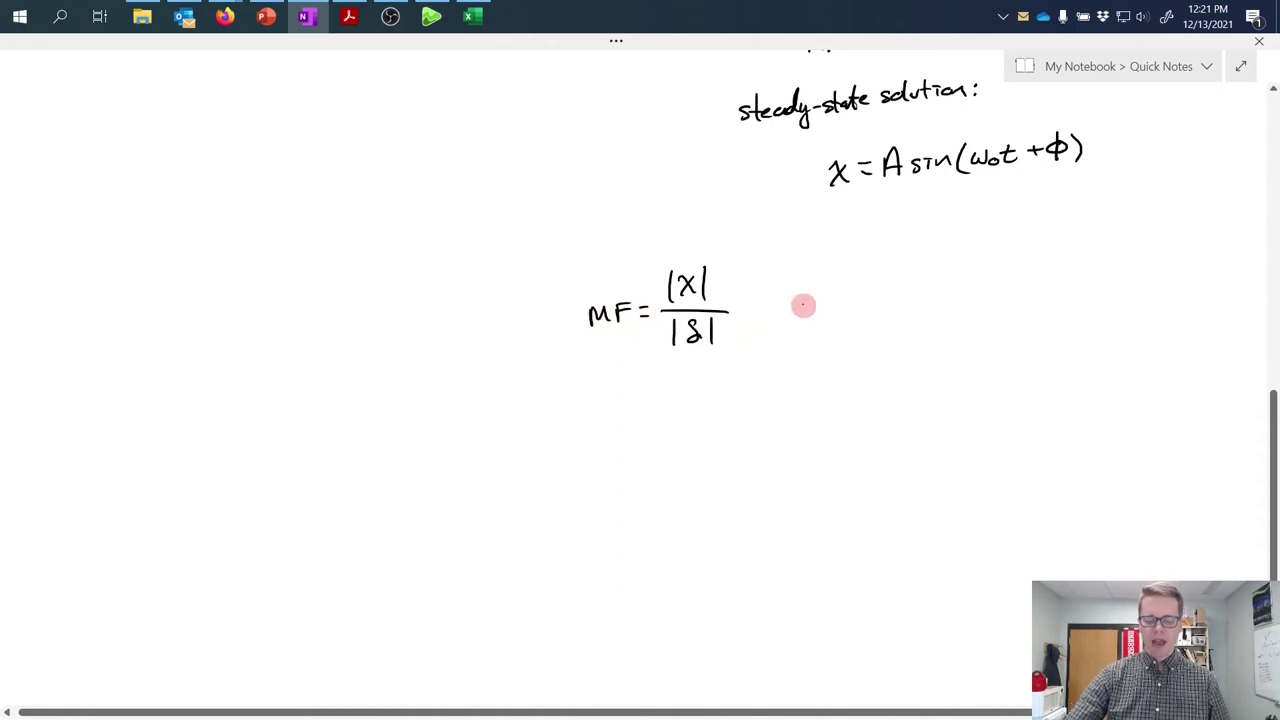
pyautogui.moveTo(745, 302); pyautogui.dragTo(757, 302)
pyautogui.moveTo(745, 313); pyautogui.dragTo(757, 313)
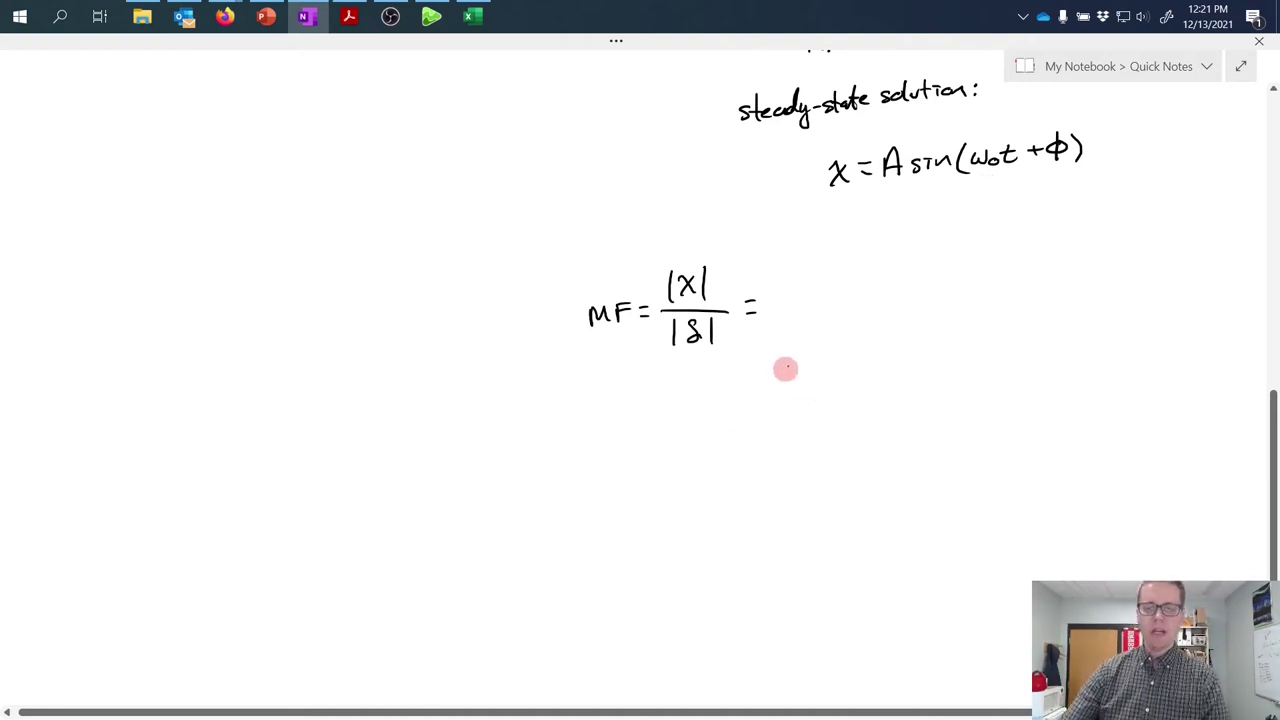
# Step: Ink the square root of [1 + (2(c/cc)(ω0/ωn))²] over its bracketed denominator
pyautogui.moveTo(775, 346)
pyautogui.mouseDown()
pyautogui.moveTo(789, 261)
pyautogui.moveTo(1040, 238)
pyautogui.mouseUp()
pyautogui.moveTo(823, 266)
pyautogui.mouseDown()
pyautogui.moveTo(899, 259)
pyautogui.moveTo(911, 278)
pyautogui.moveTo(927, 256)
pyautogui.moveTo(960, 276)
pyautogui.moveTo(995, 262)
pyautogui.mouseUp()
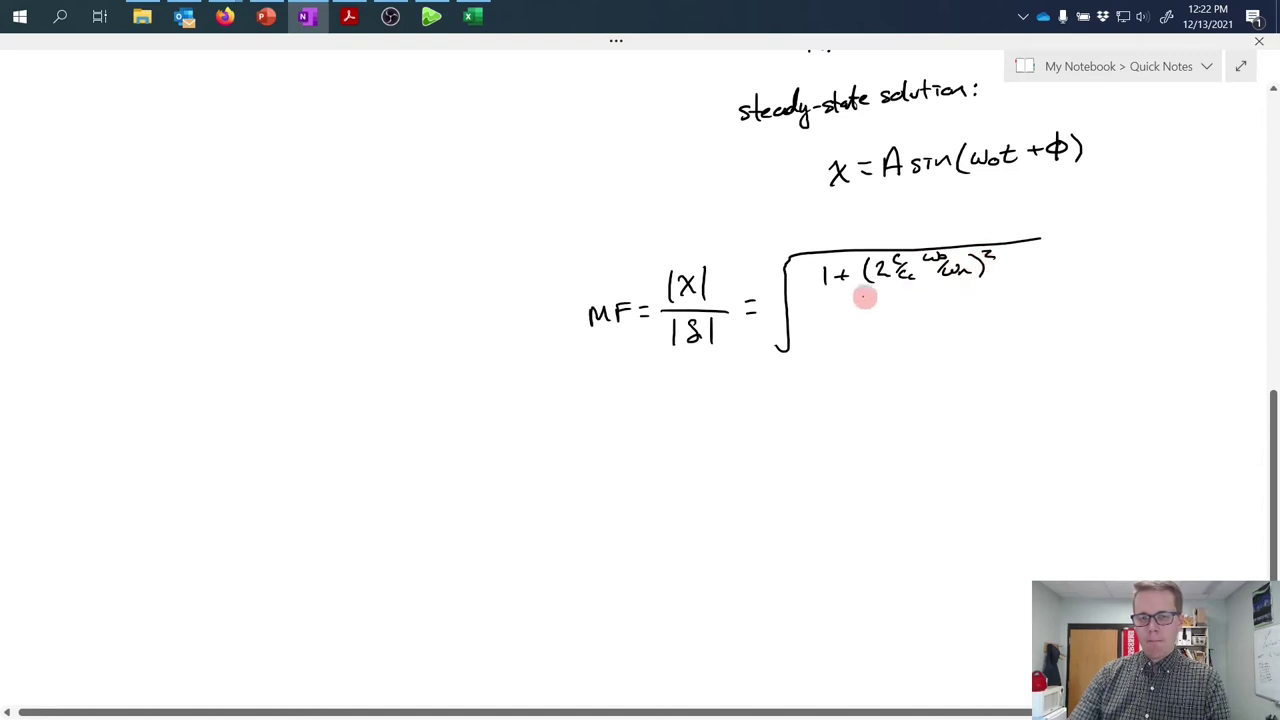
pyautogui.moveTo(802, 298); pyautogui.dragTo(1072, 292)
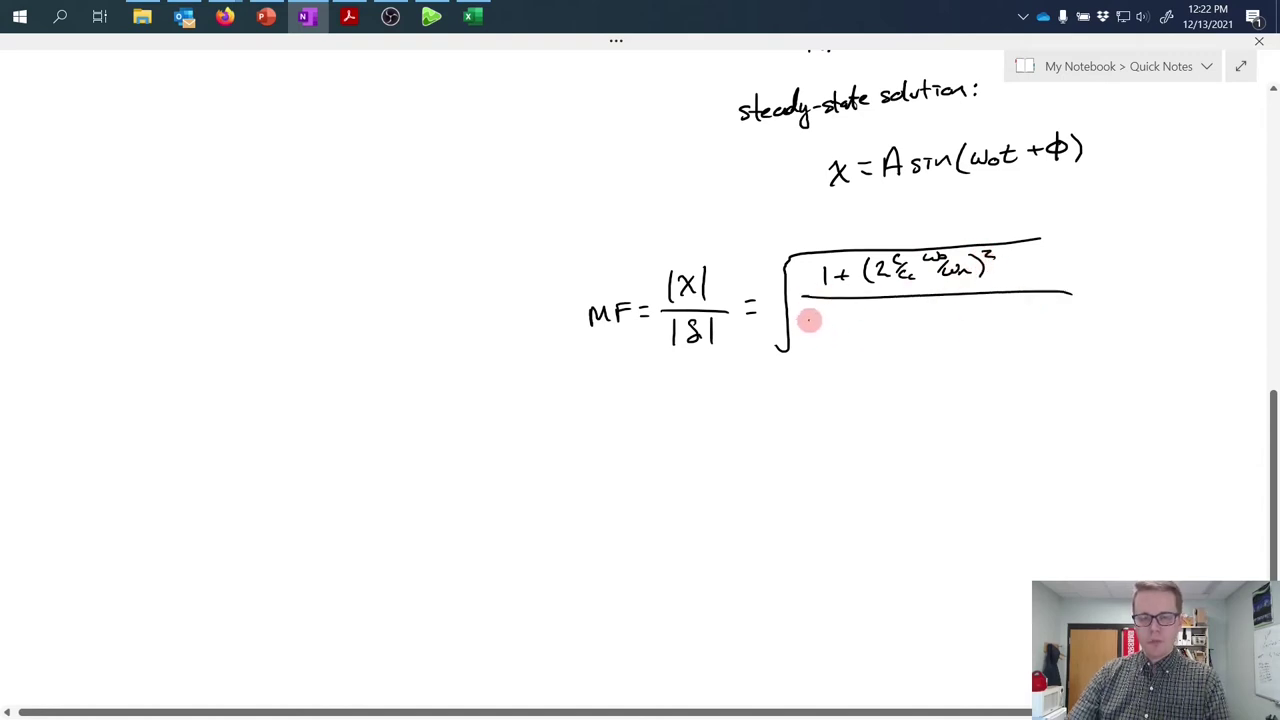
pyautogui.moveTo(809, 320)
pyautogui.mouseDown()
pyautogui.moveTo(852, 323)
pyautogui.moveTo(847, 338)
pyautogui.moveTo(861, 322)
pyautogui.moveTo(883, 323)
pyautogui.moveTo(865, 341)
pyautogui.moveTo(895, 335)
pyautogui.moveTo(885, 323)
pyautogui.moveTo(914, 334)
pyautogui.mouseUp()
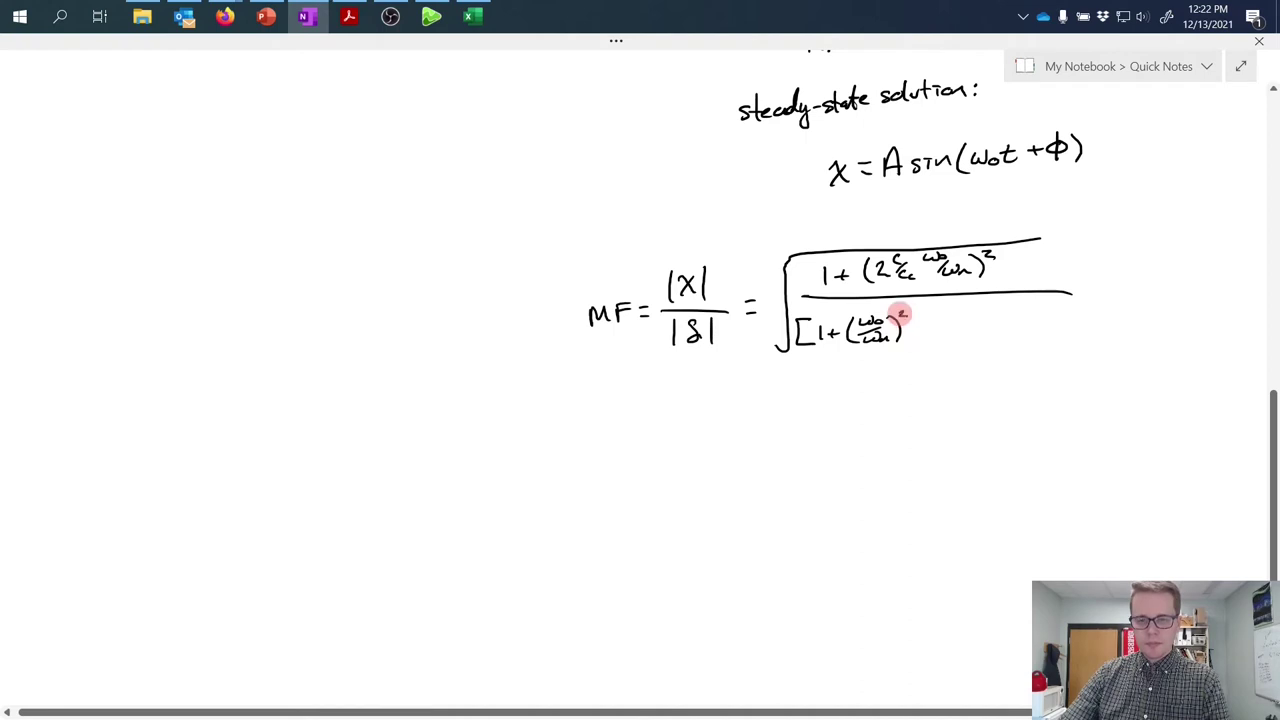
pyautogui.moveTo(900, 315)
pyautogui.mouseDown()
pyautogui.moveTo(930, 334)
pyautogui.moveTo(933, 307)
pyautogui.moveTo(993, 325)
pyautogui.moveTo(1002, 305)
pyautogui.moveTo(1012, 331)
pyautogui.moveTo(1044, 301)
pyautogui.moveTo(1032, 324)
pyautogui.moveTo(1048, 326)
pyautogui.moveTo(1059, 306)
pyautogui.moveTo(1068, 330)
pyautogui.moveTo(1062, 292)
pyautogui.mouseUp()
pyautogui.moveTo(1031, 236)
pyautogui.mouseDown()
pyautogui.moveTo(1094, 237)
pyautogui.moveTo(1099, 255)
pyautogui.mouseUp()
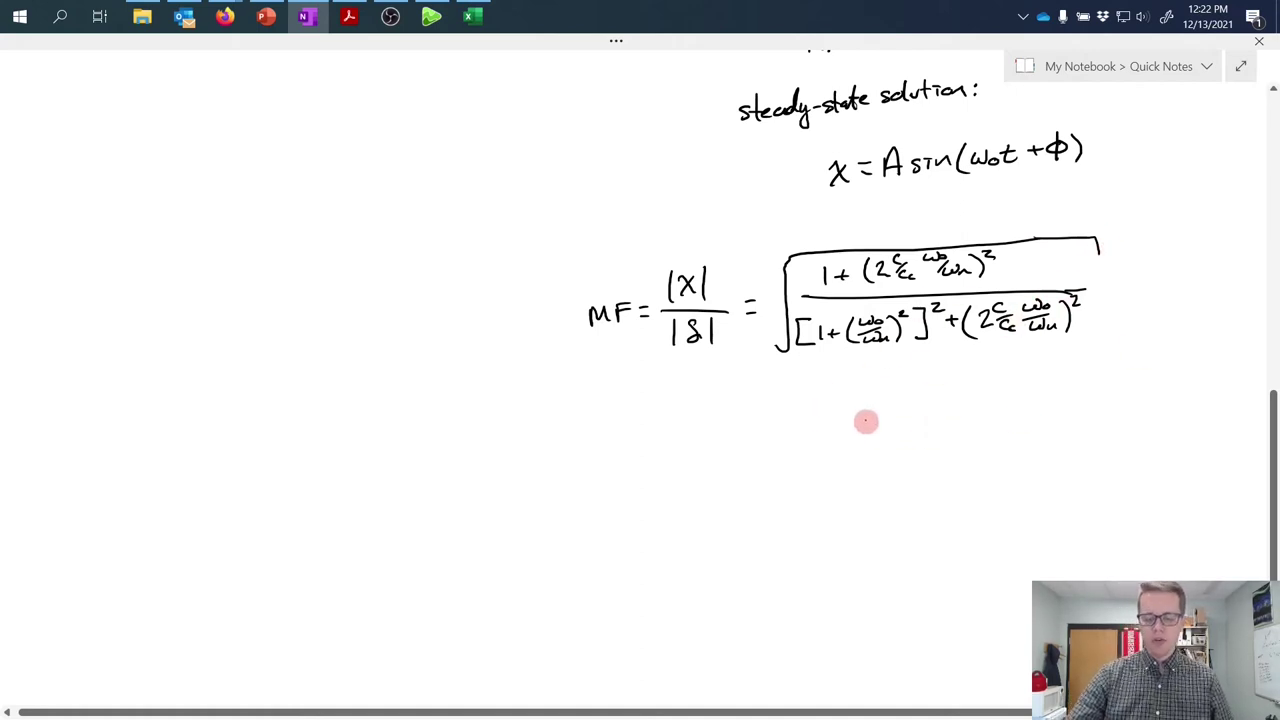
# Step: Write ωn = √(k/m) and Cc = 2mωn beneath the MF formula
pyautogui.moveTo(814, 398)
pyautogui.mouseDown()
pyautogui.moveTo(846, 412)
pyautogui.moveTo(859, 397)
pyautogui.moveTo(870, 409)
pyautogui.moveTo(880, 376)
pyautogui.moveTo(914, 376)
pyautogui.moveTo(912, 407)
pyautogui.moveTo(940, 402)
pyautogui.moveTo(939, 364)
pyautogui.moveTo(974, 413)
pyautogui.mouseUp()
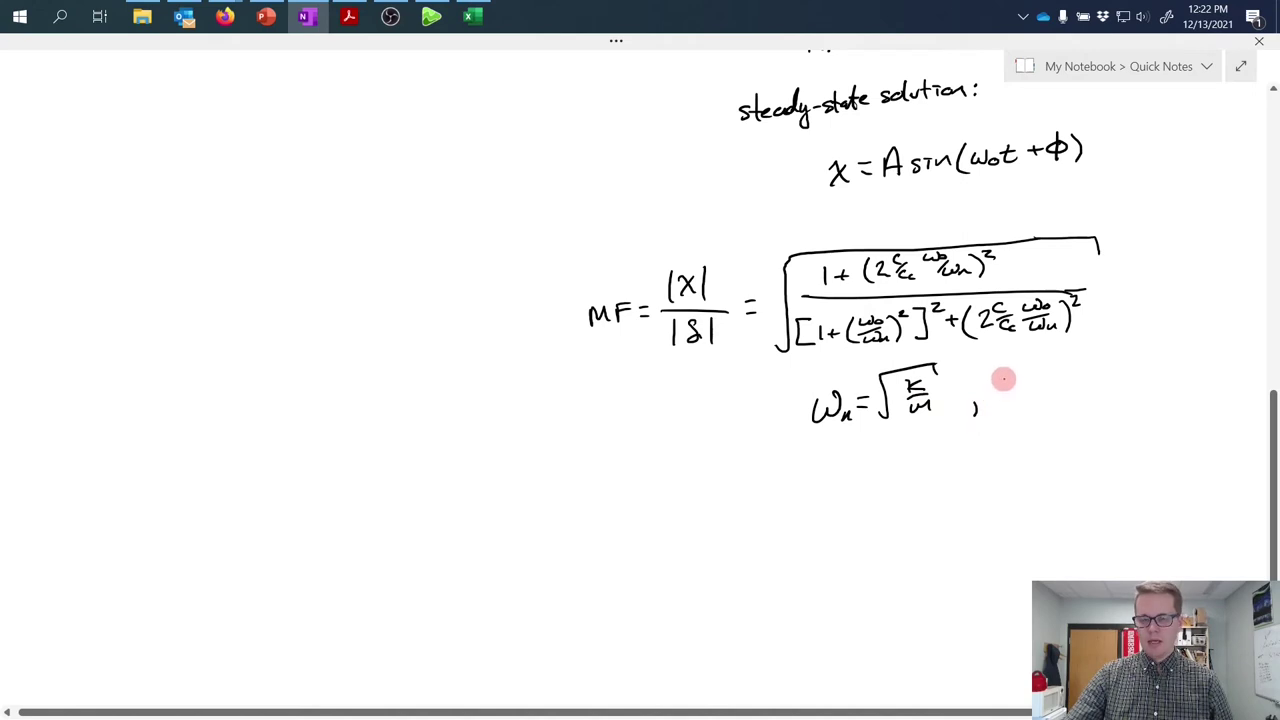
pyautogui.moveTo(1005, 373)
pyautogui.mouseDown()
pyautogui.moveTo(1004, 392)
pyautogui.moveTo(1027, 394)
pyautogui.moveTo(1042, 375)
pyautogui.mouseUp()
pyautogui.moveTo(1031, 387)
pyautogui.mouseDown()
pyautogui.moveTo(1075, 379)
pyautogui.moveTo(1163, 363)
pyautogui.mouseUp()
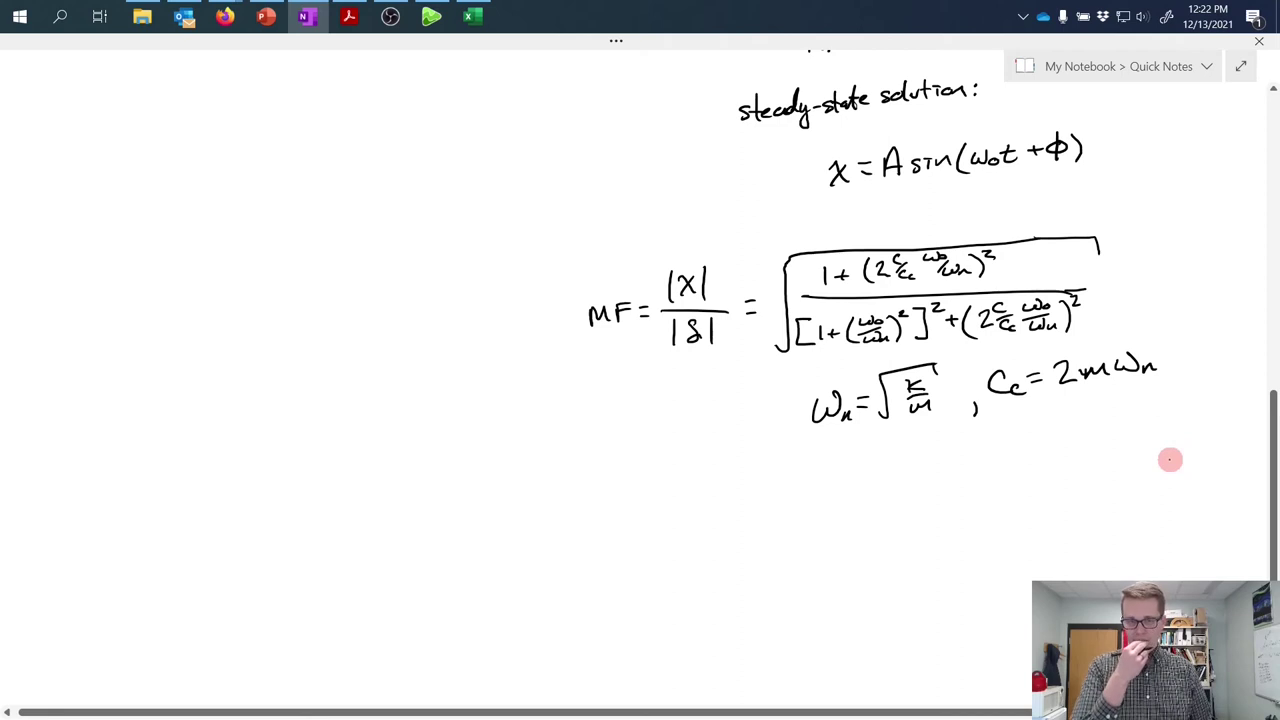
pyautogui.click(142, 16)
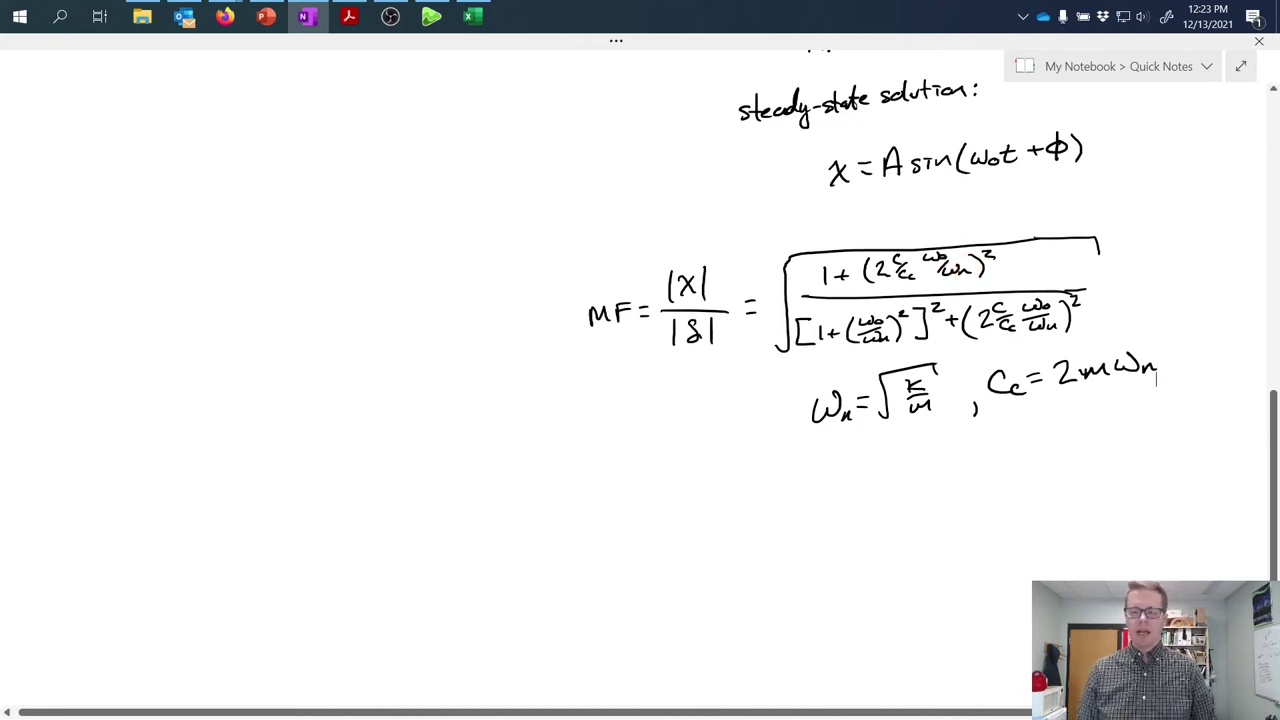
# Step: Insert the MF graph with c/cc = 0.1, 0.25, 0.5, 1.0 curves below the definitions and enlarge it
pyautogui.scroll(-3, 640, 380)
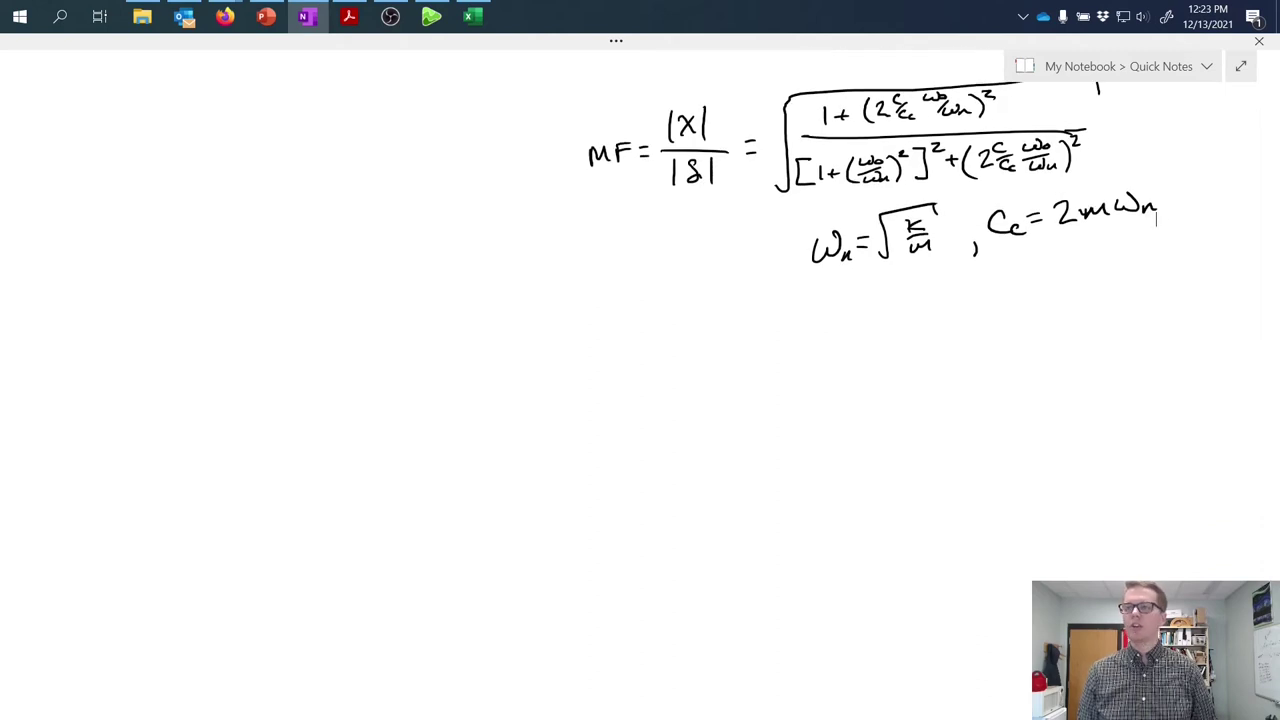
pyautogui.hotkey('alt', 'Tab')
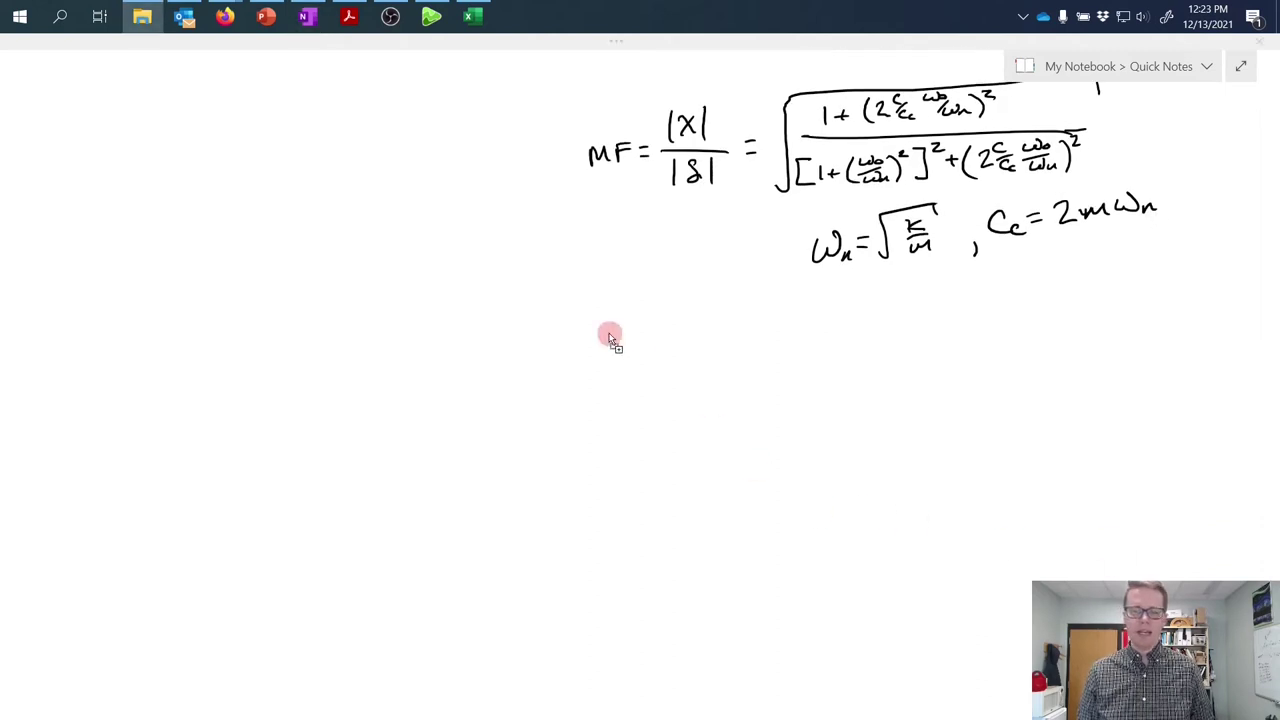
pyautogui.moveTo(590, 340); pyautogui.dragTo(591, 341)
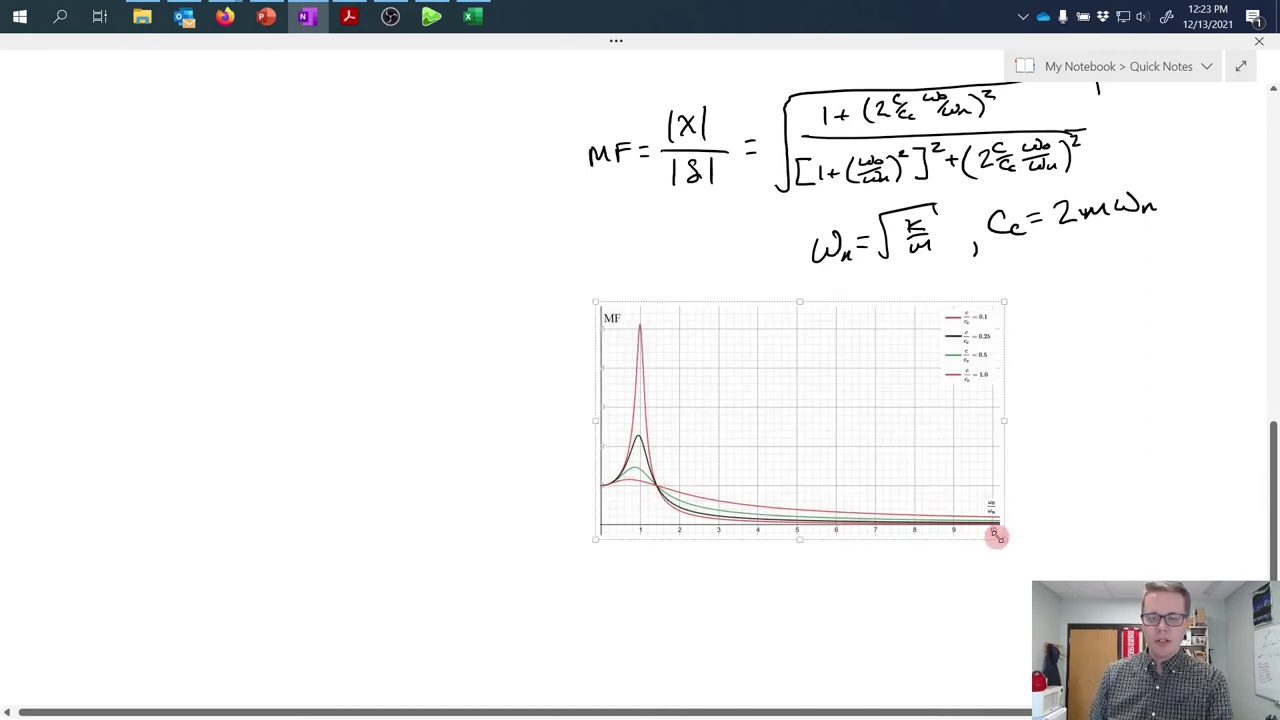
pyautogui.moveTo(1003, 539); pyautogui.dragTo(1186, 644)
pyautogui.click(511, 540)
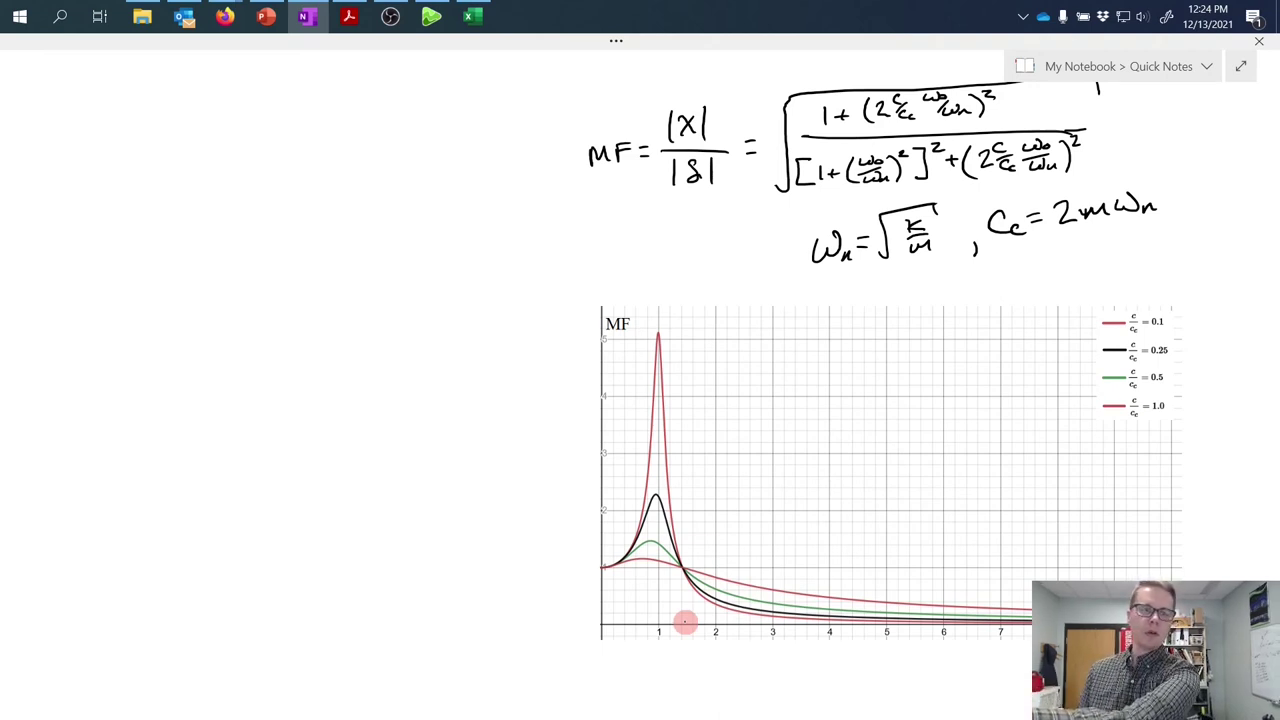
# Step: Click a blank area of the OneNote page to finish the notes
pyautogui.click(500, 555)
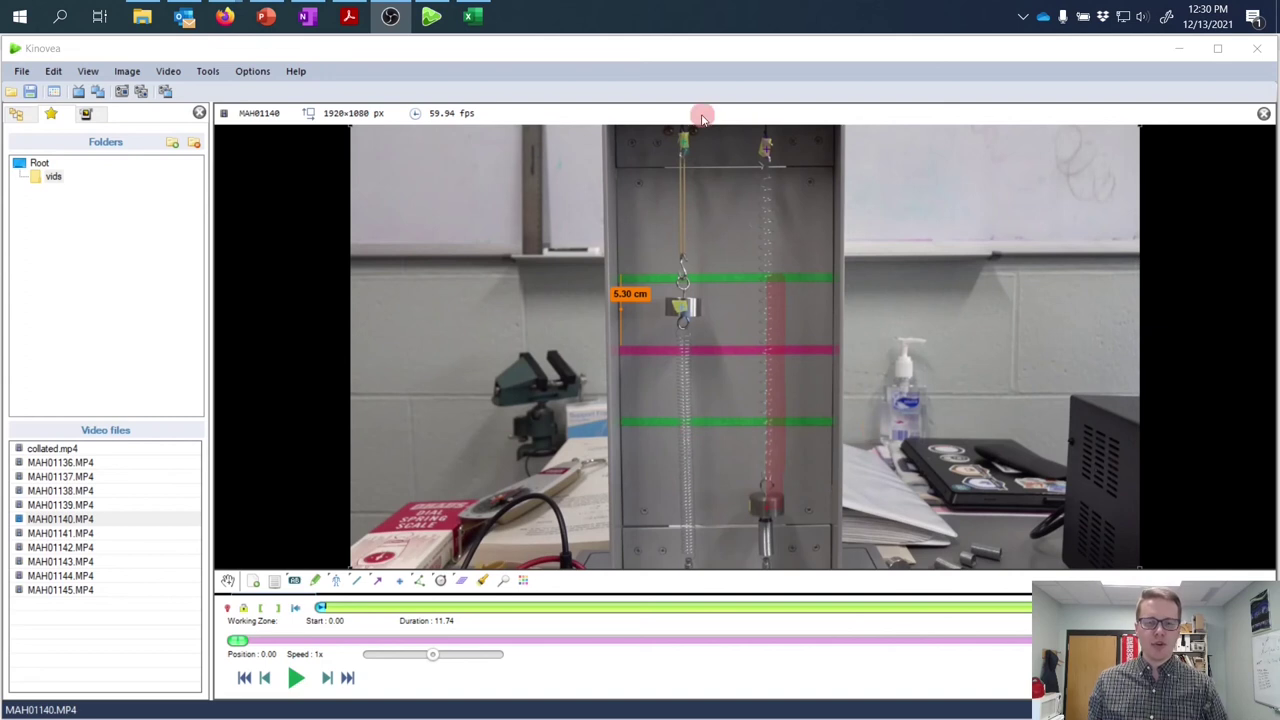
# Step: Play the MAH01140.MP4 spring-mass video
pyautogui.click(293, 678)
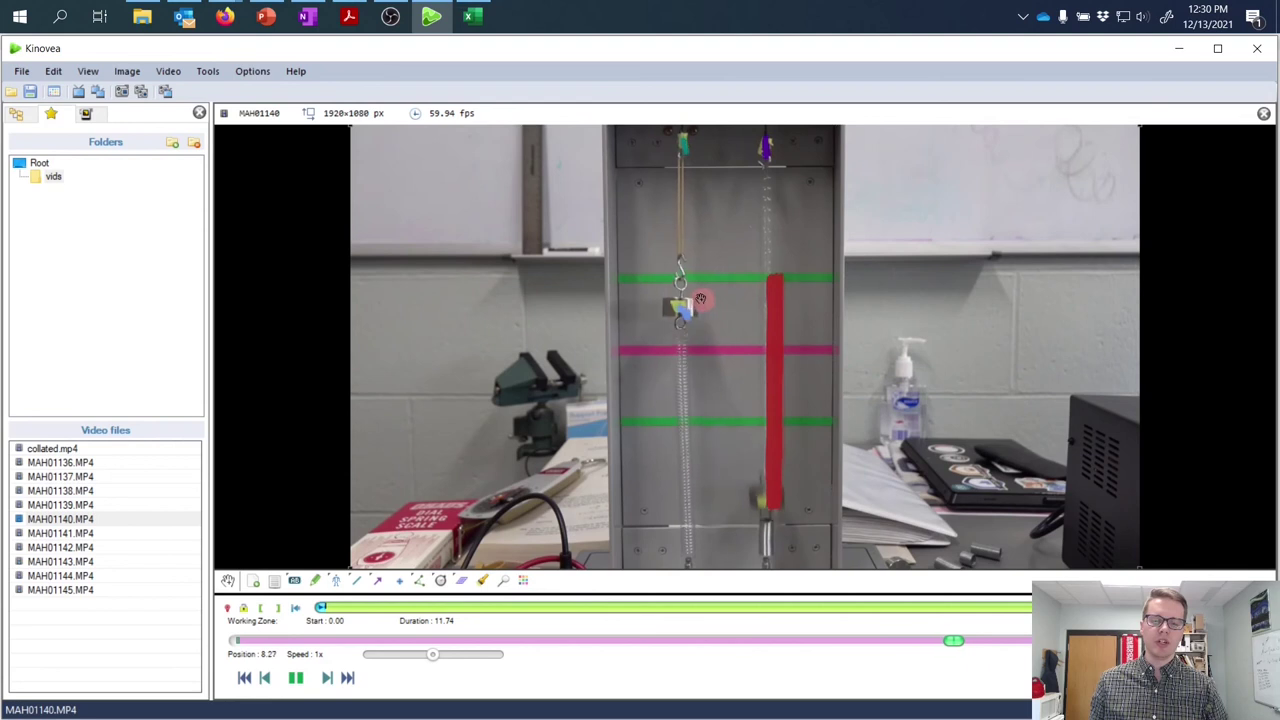
pyautogui.click(207, 71)
pyautogui.click(250, 187)
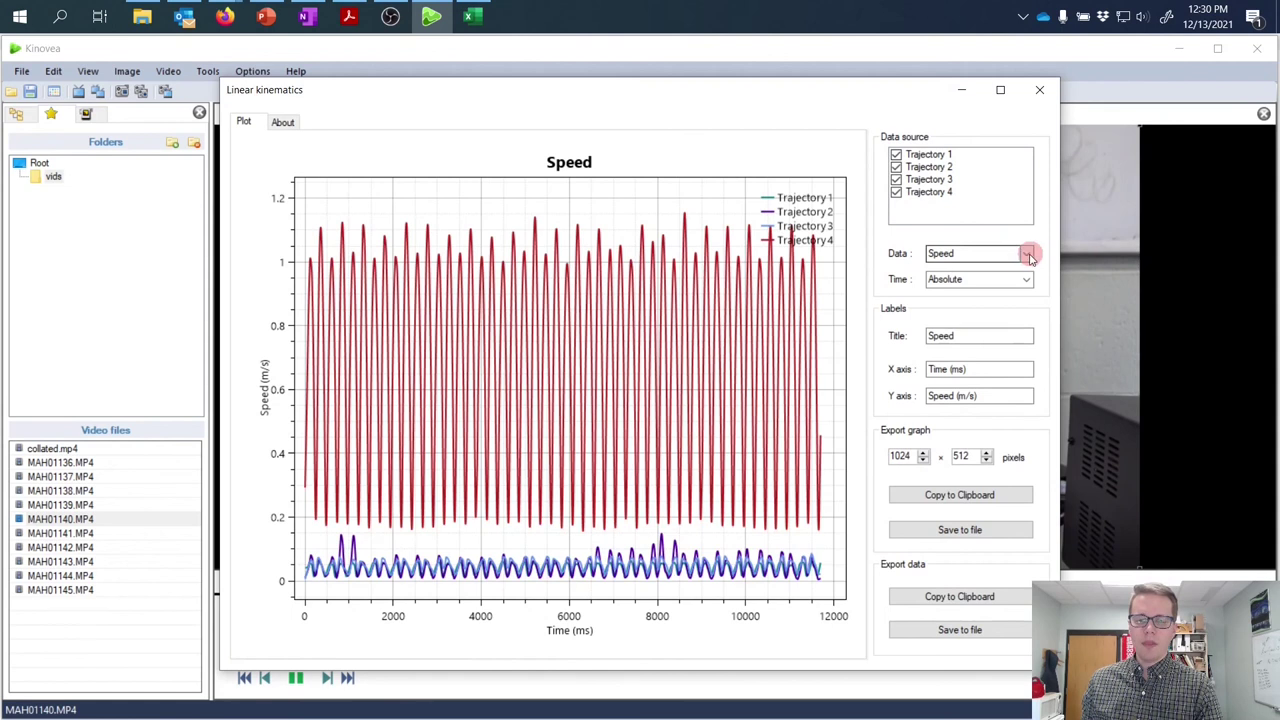
pyautogui.click(1026, 254)
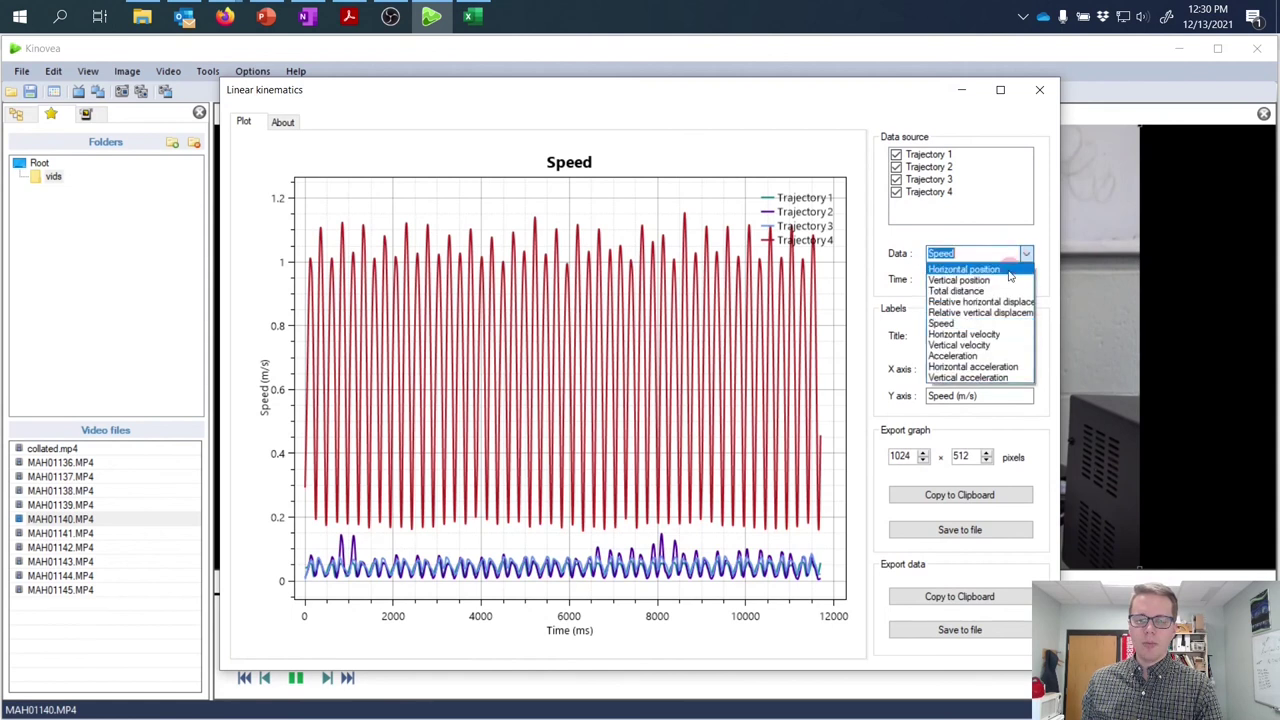
pyautogui.click(1005, 281)
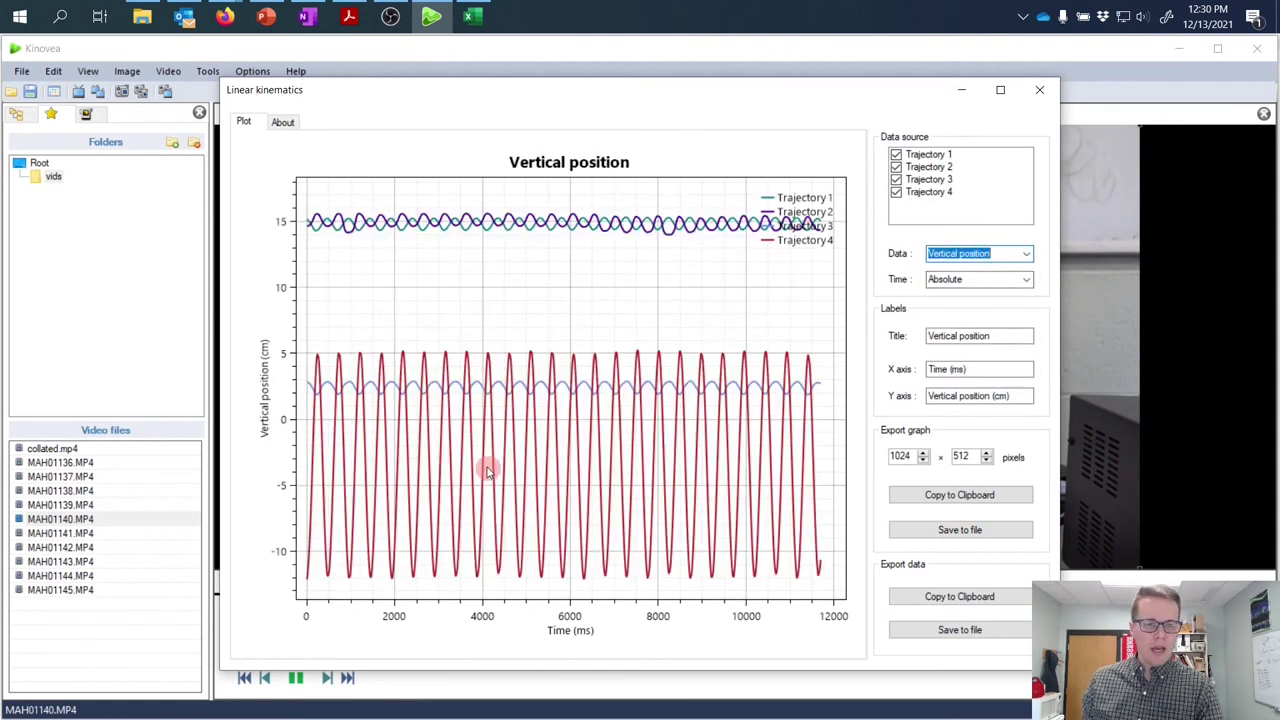
pyautogui.click(1000, 89)
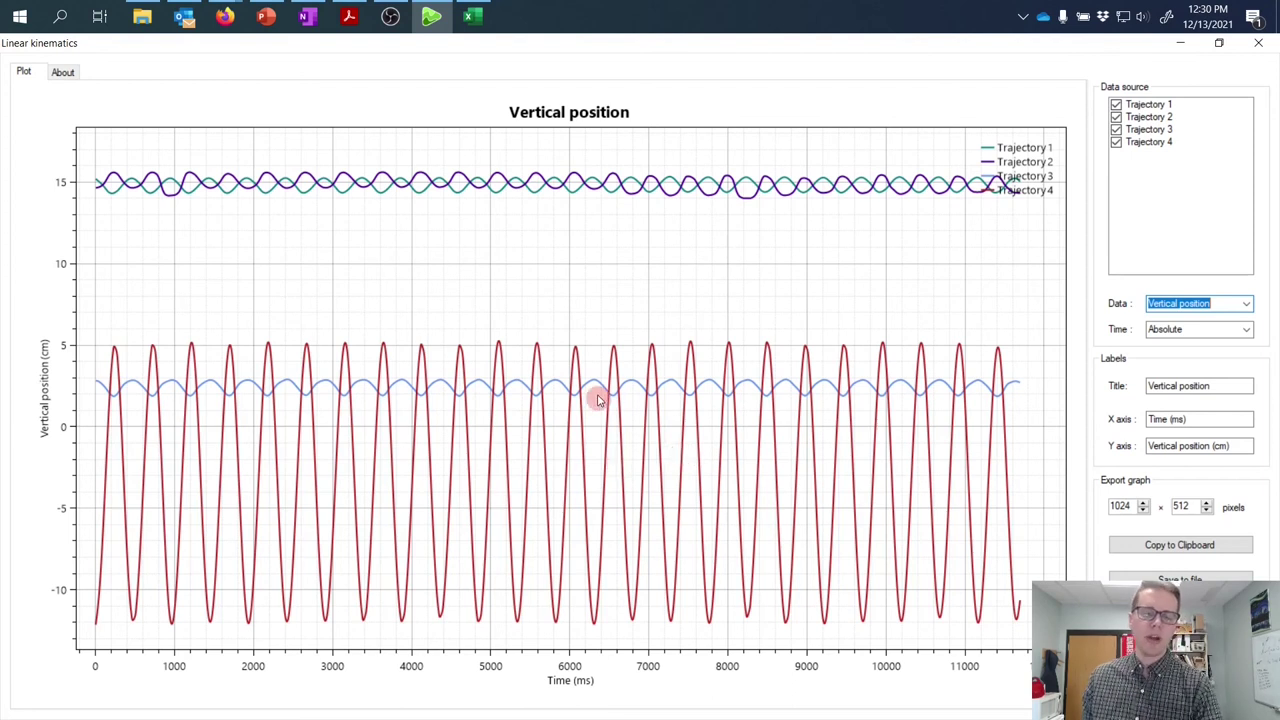
# Step: Close the plot window, then open and play MAH01144.MP4, pausing at 6.14 s
pyautogui.click(1258, 52)
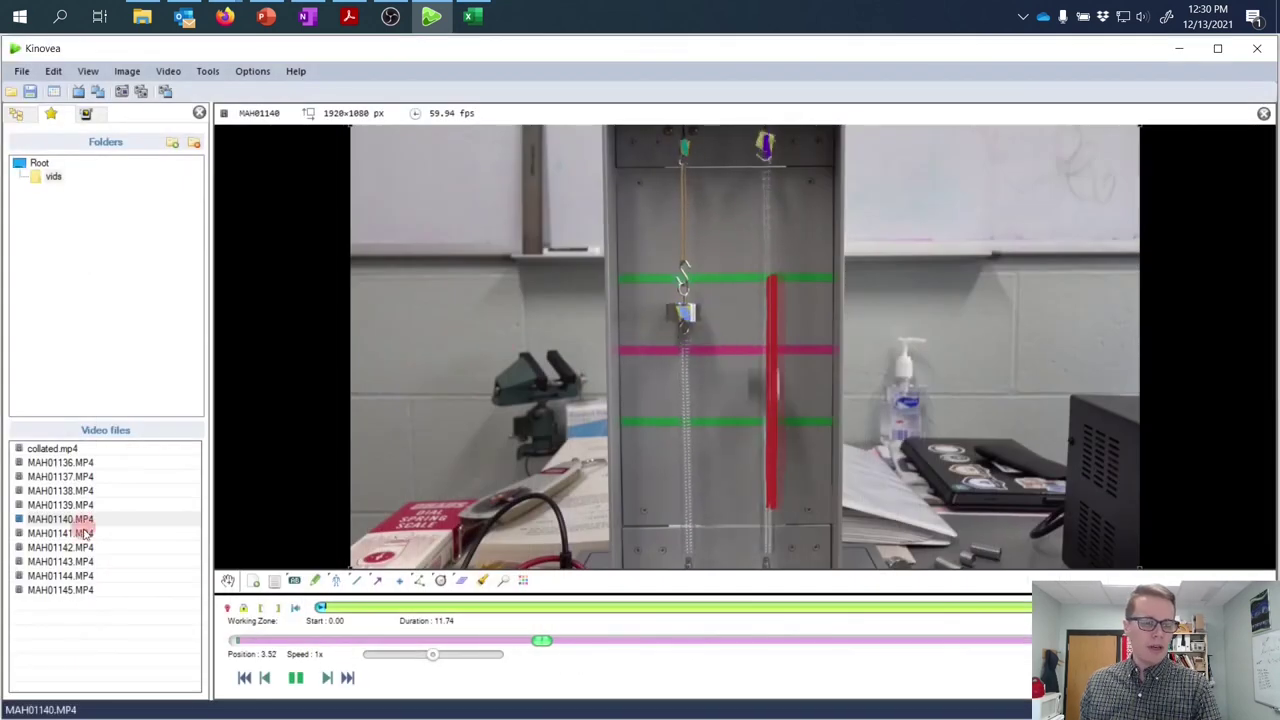
pyautogui.click(70, 580)
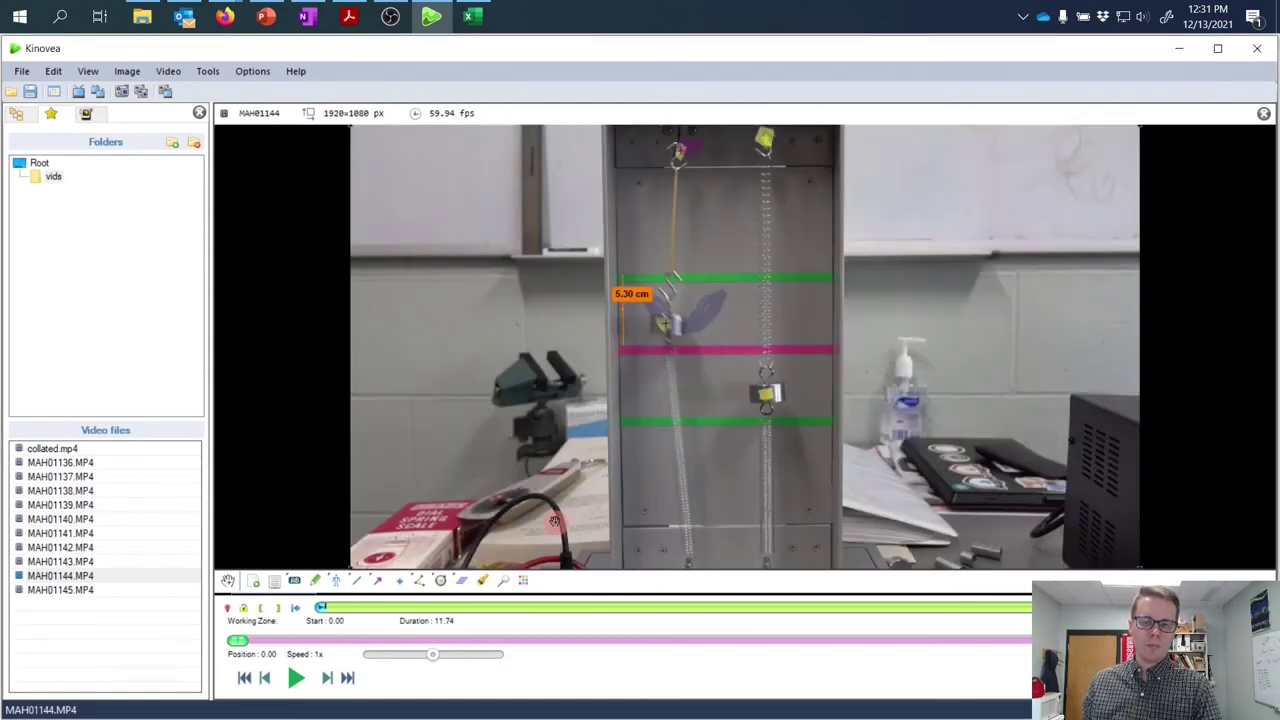
pyautogui.click(295, 680)
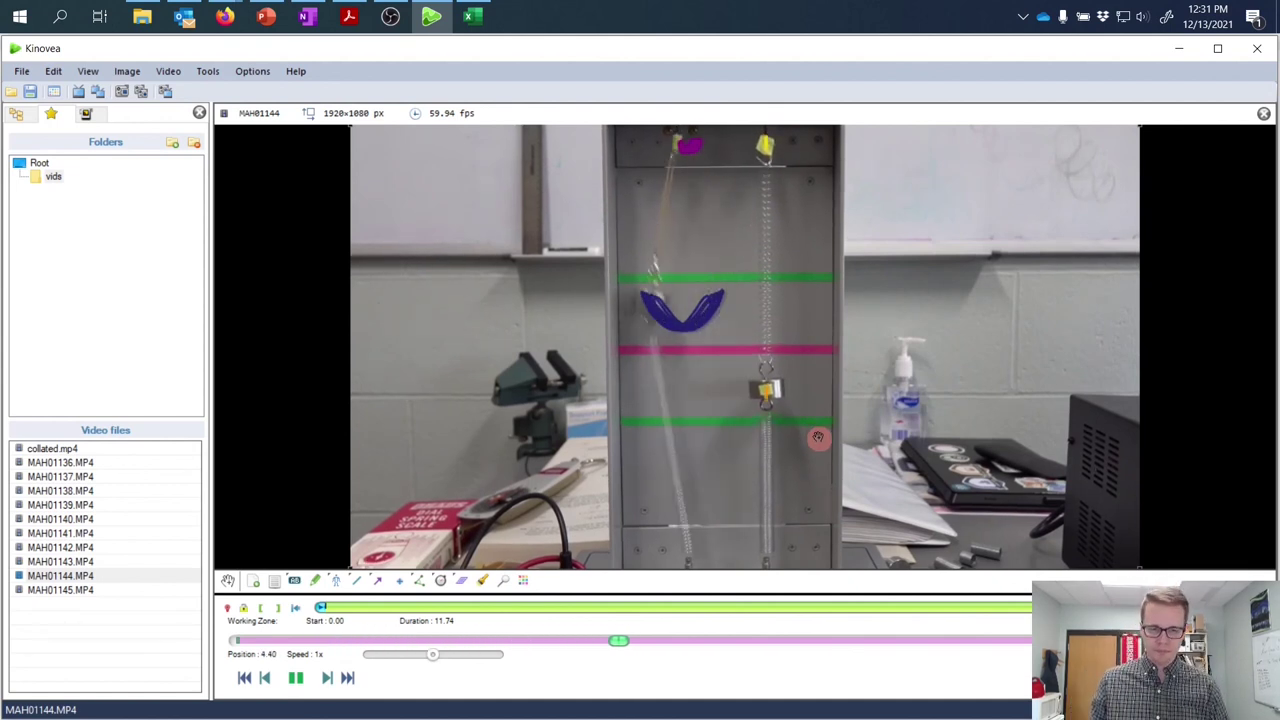
pyautogui.click(295, 683)
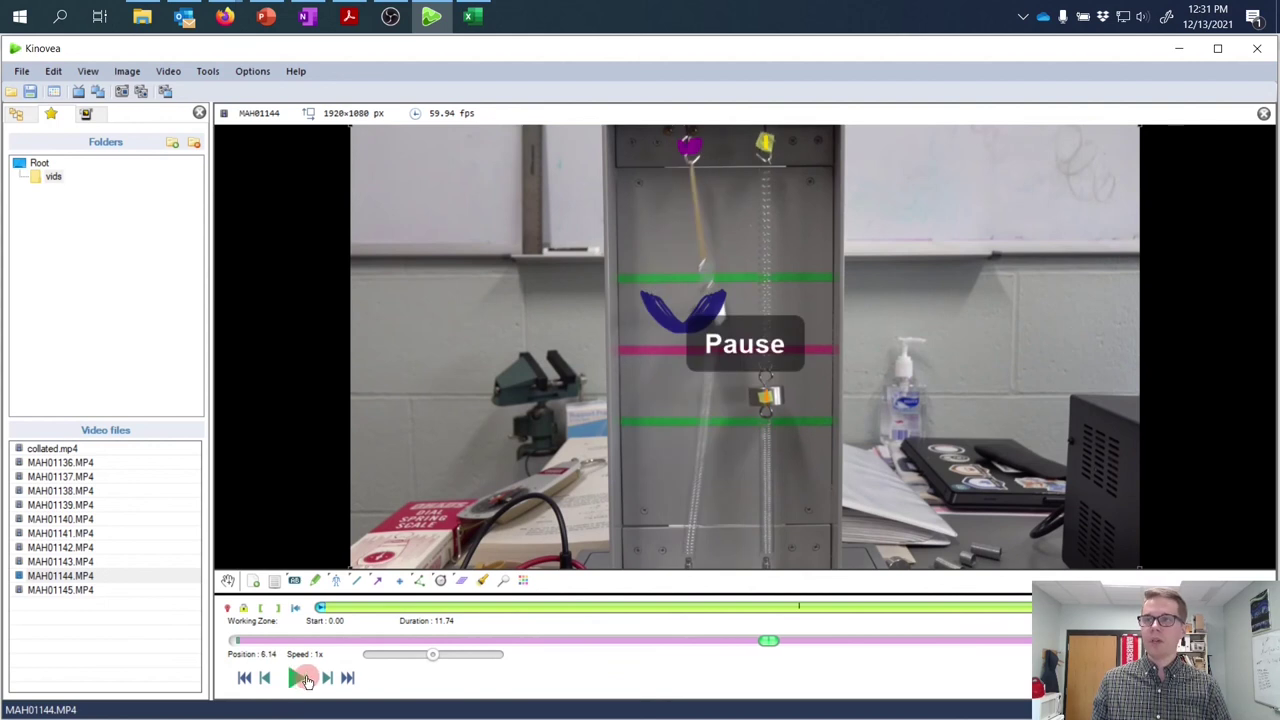
# Step: Bring the mag_output.xlsx workbook to the front and maximize it
pyautogui.hotkey('alt', 'Tab')
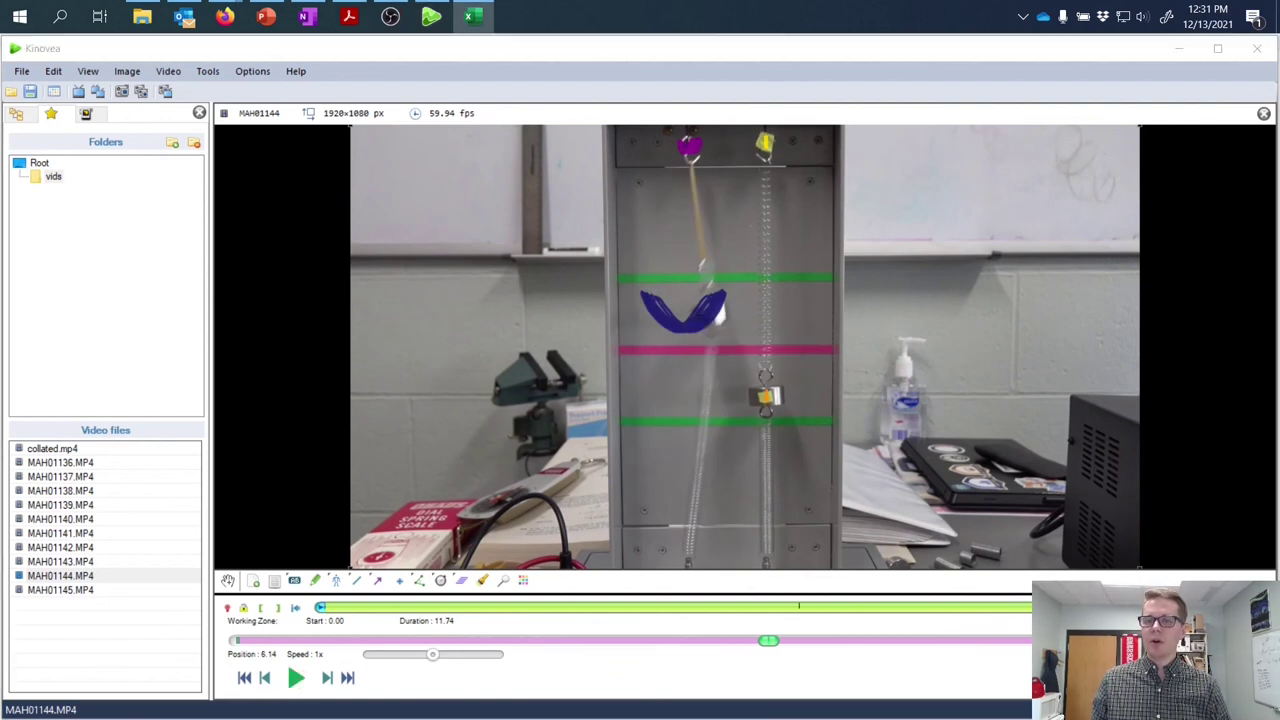
pyautogui.moveTo(1275, 340); pyautogui.dragTo(514, 1)
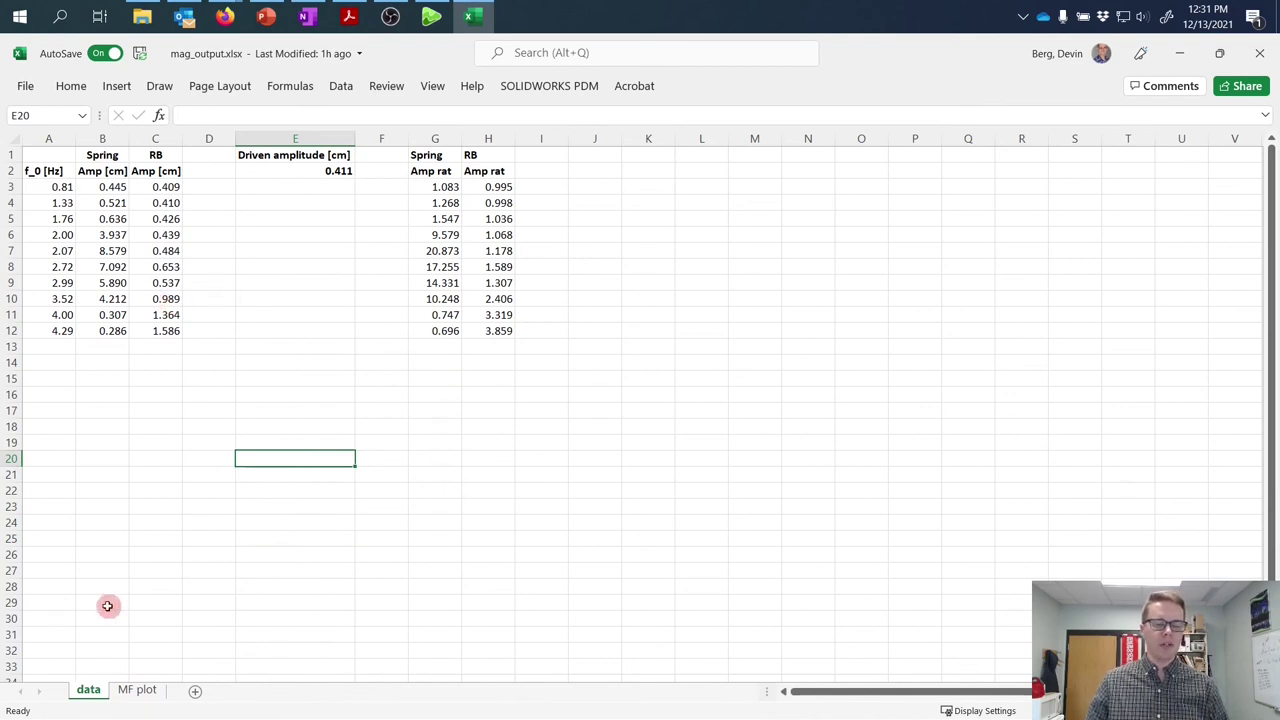
# Step: Switch to the 'MF plot' sheet to show the magnification factor chart
pyautogui.click(132, 694)
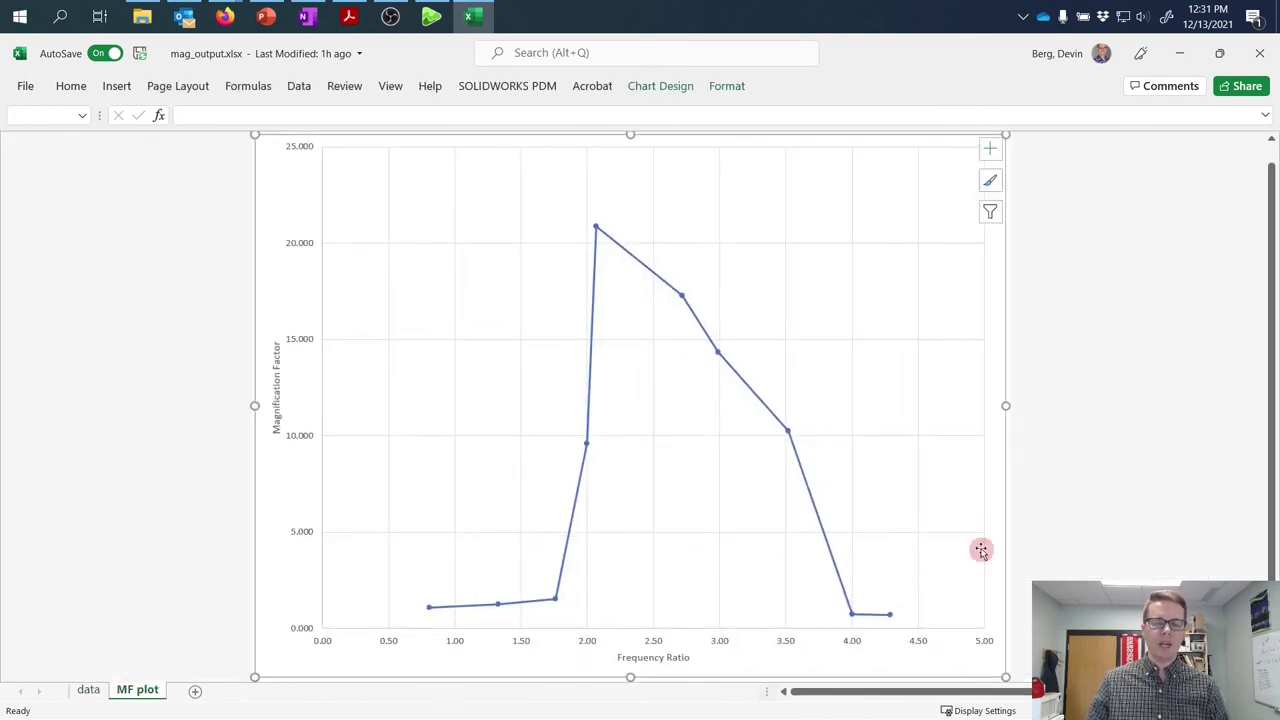